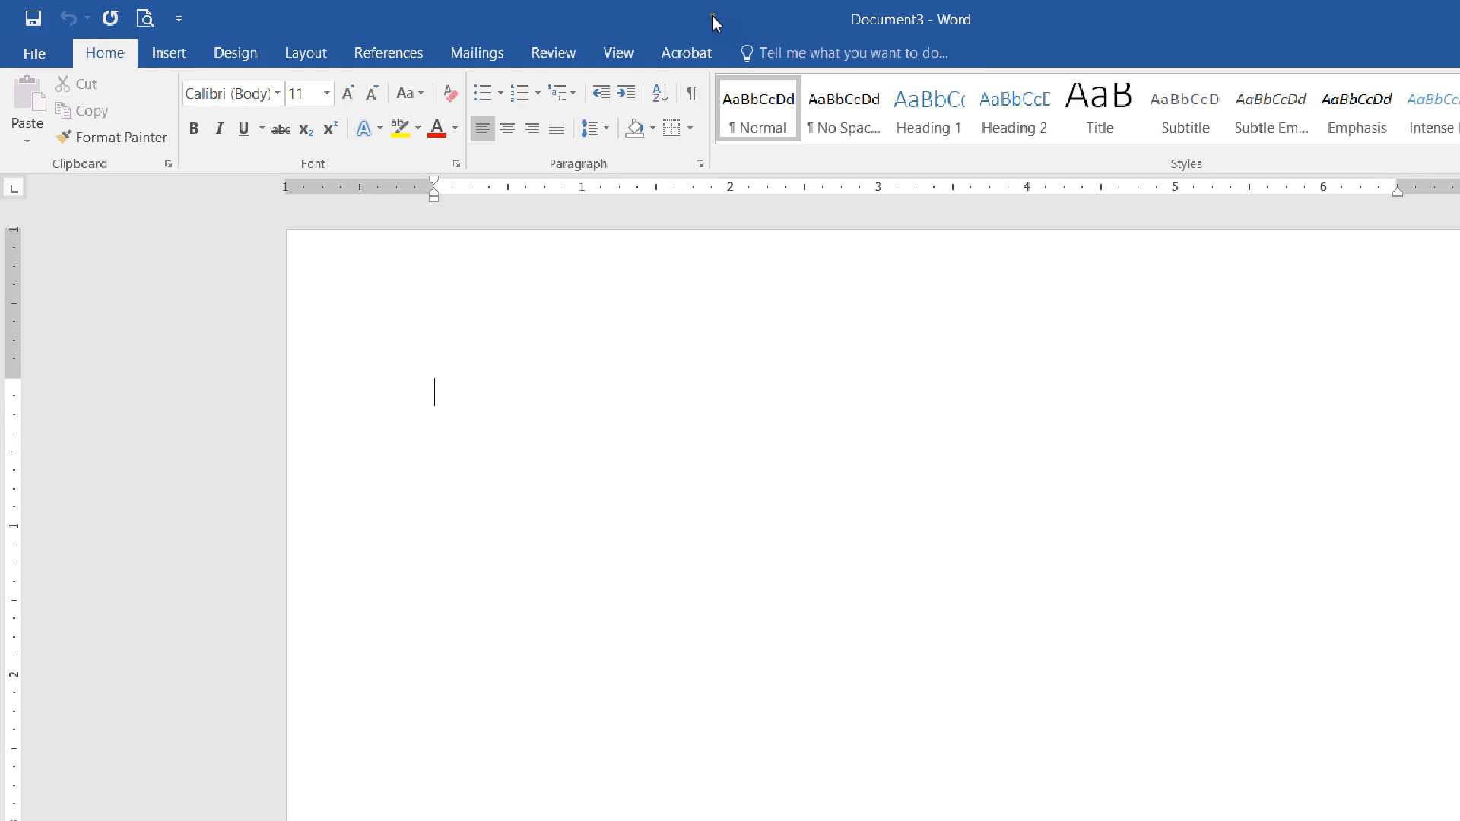
pyautogui.click(180, 46)
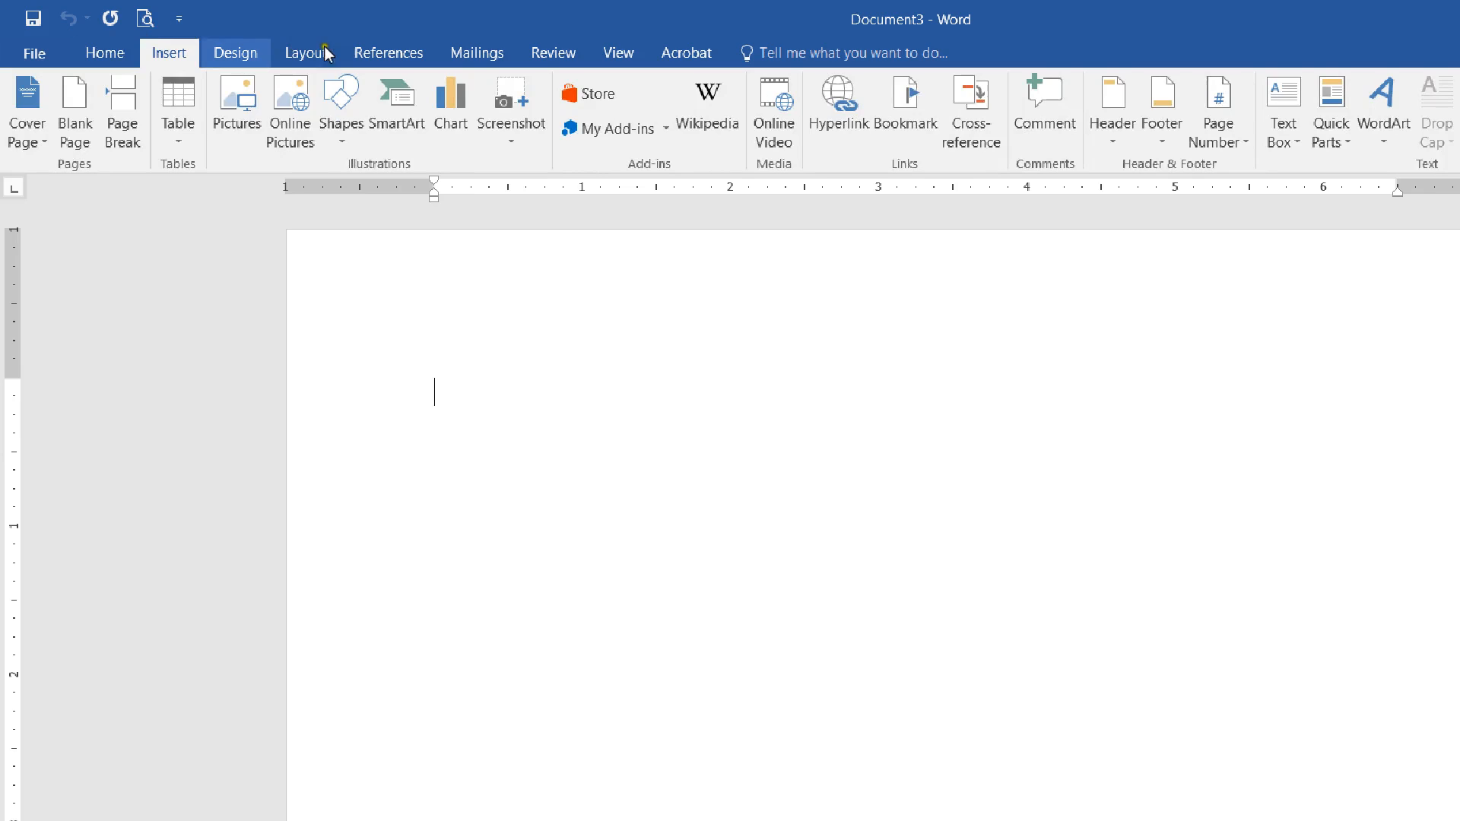
pyautogui.click(242, 52)
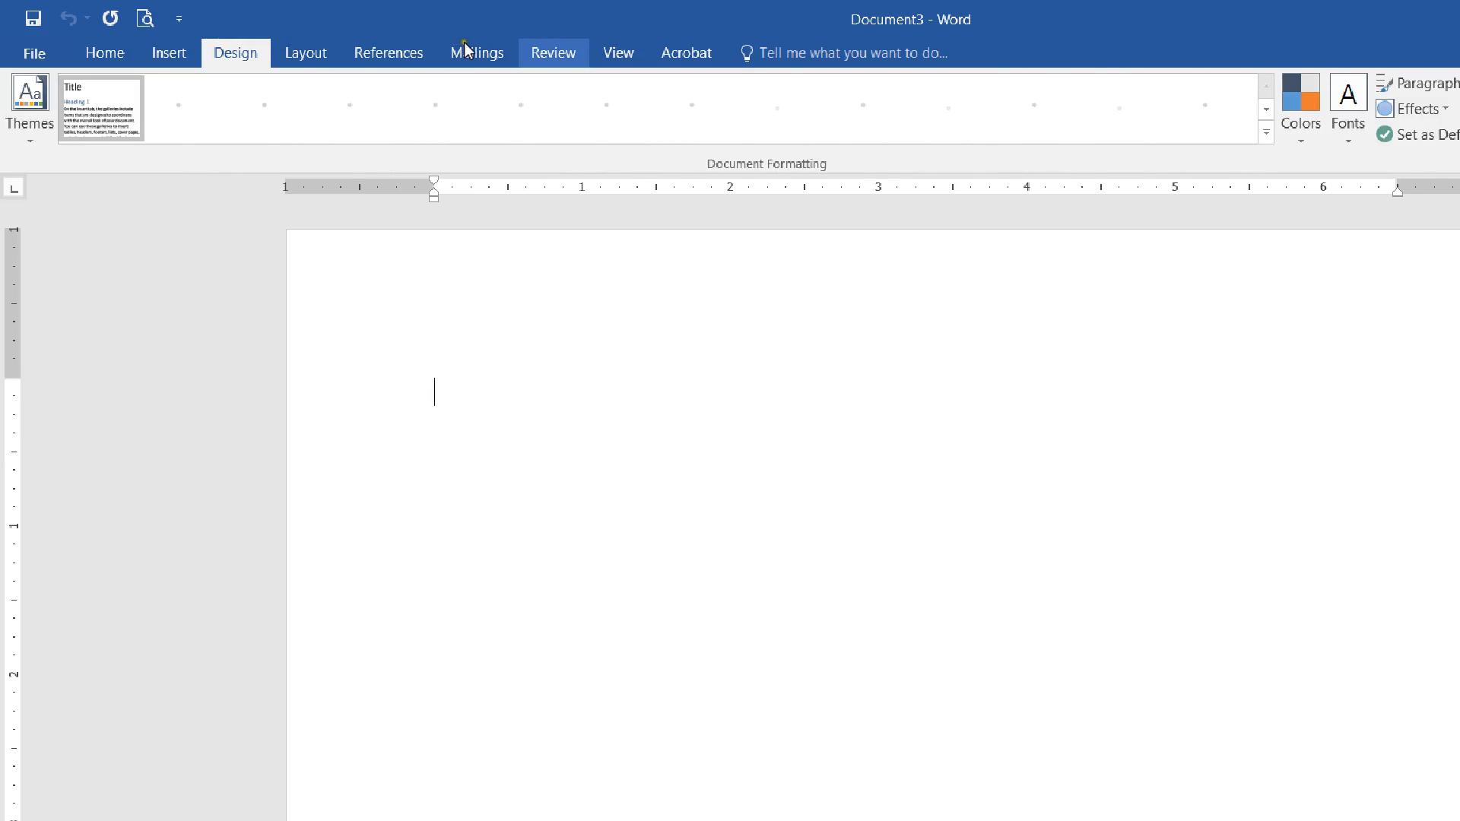
pyautogui.click(95, 47)
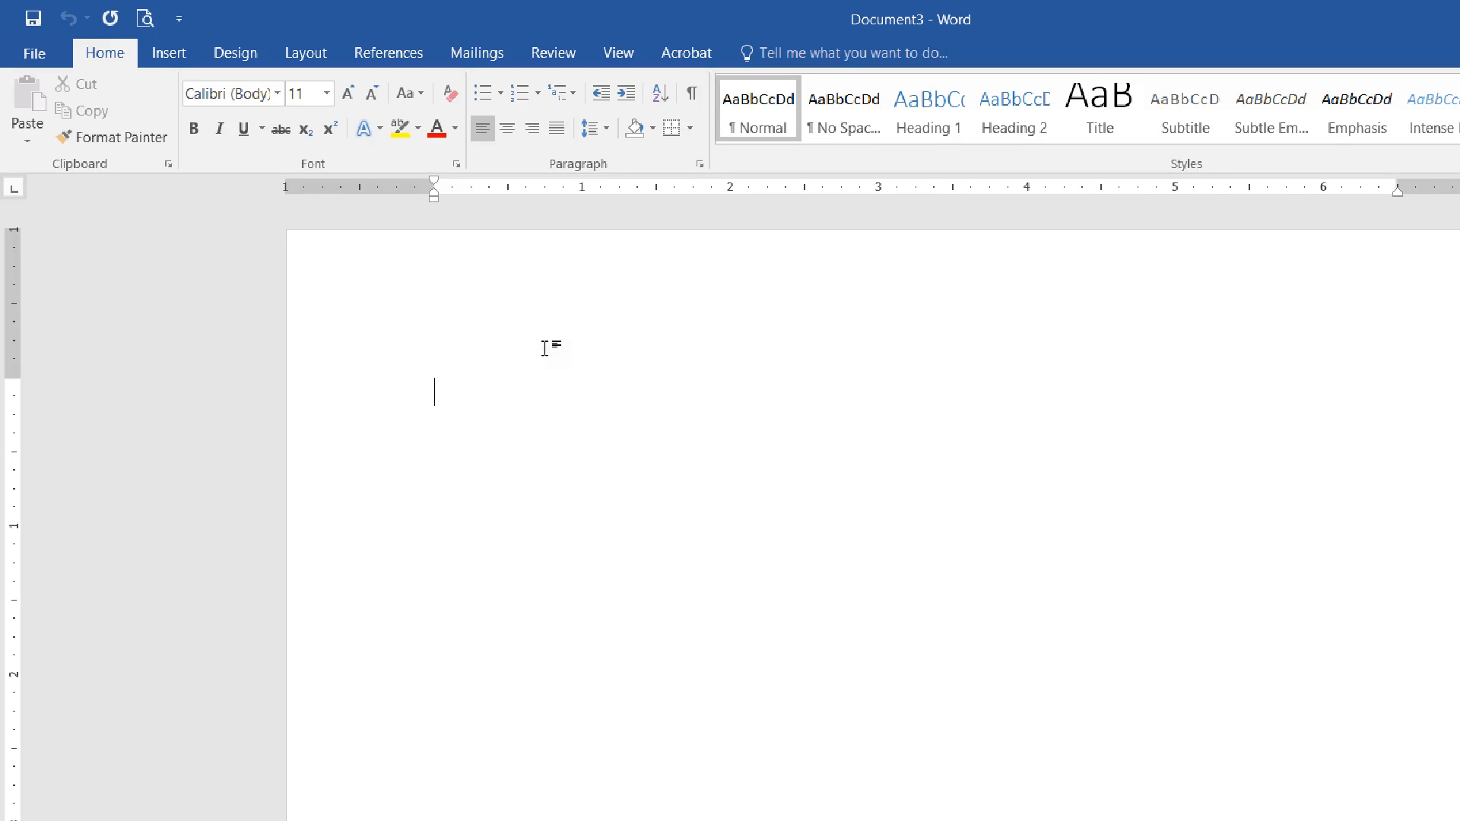
# - Enter the heading text "ABC Company" in the blank document
pyautogui.write('ABC Company')
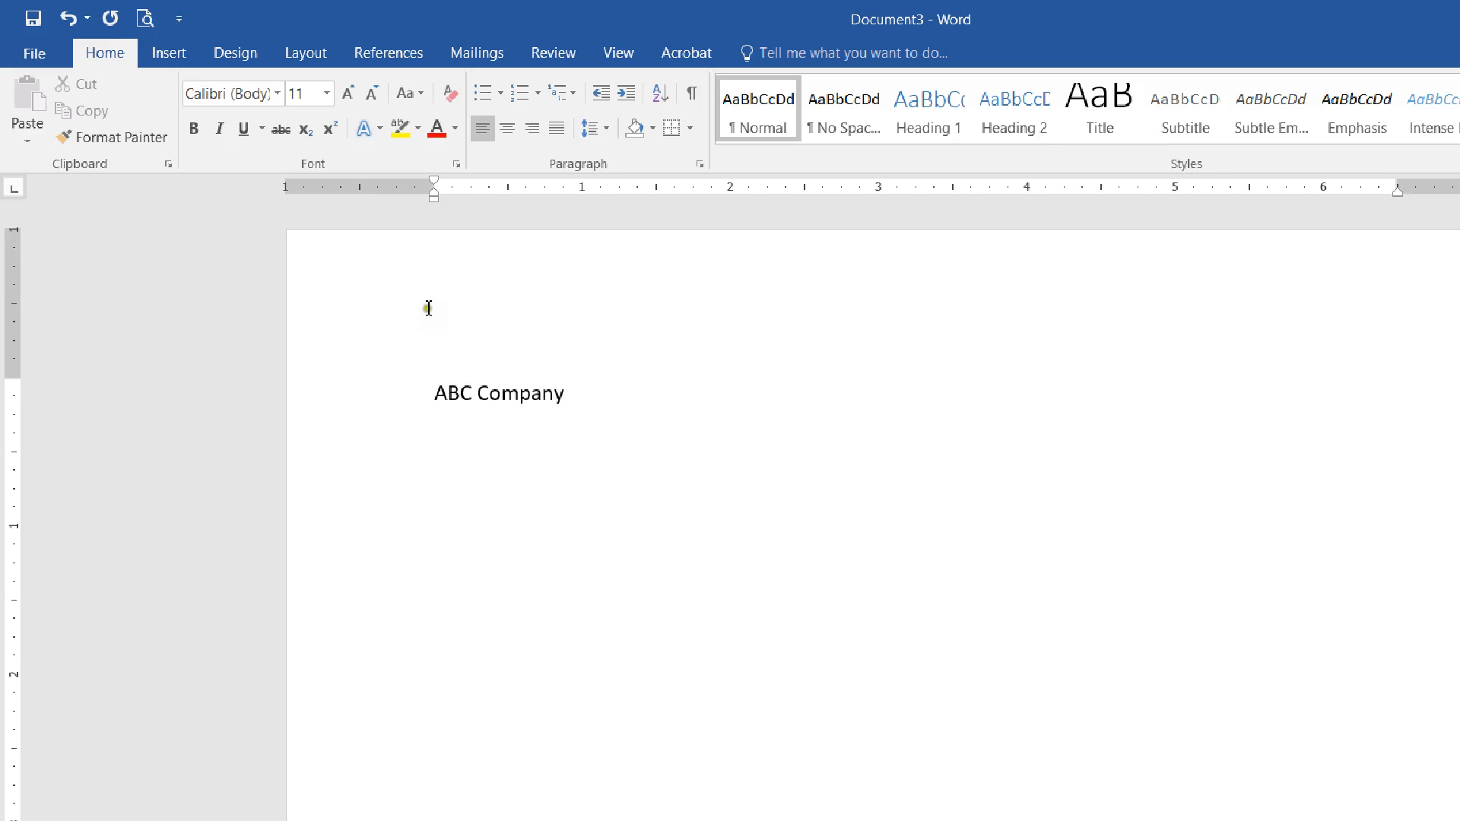
pyautogui.hotkey('ctrl', 'a')
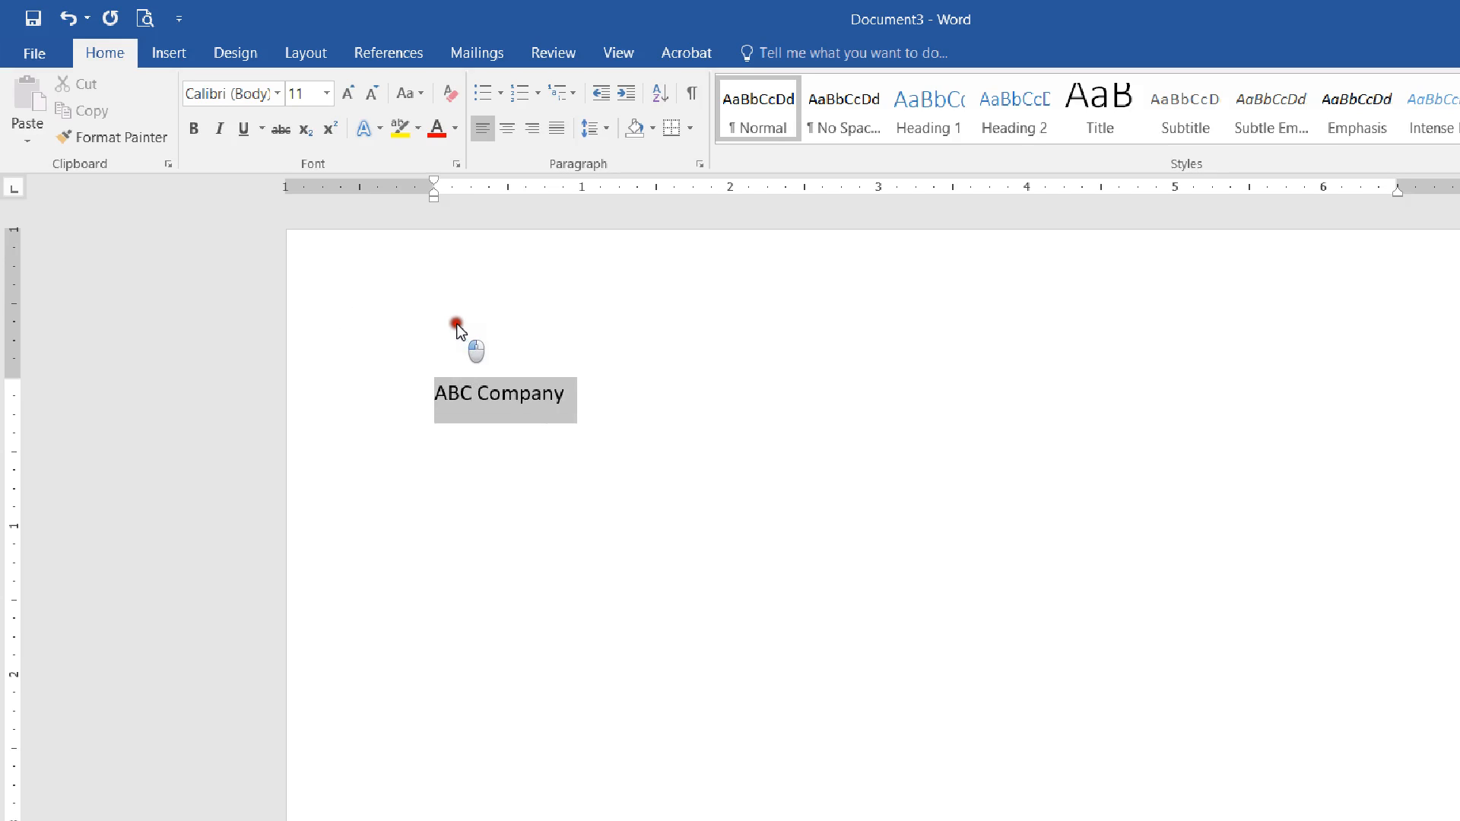
pyautogui.press('Right')
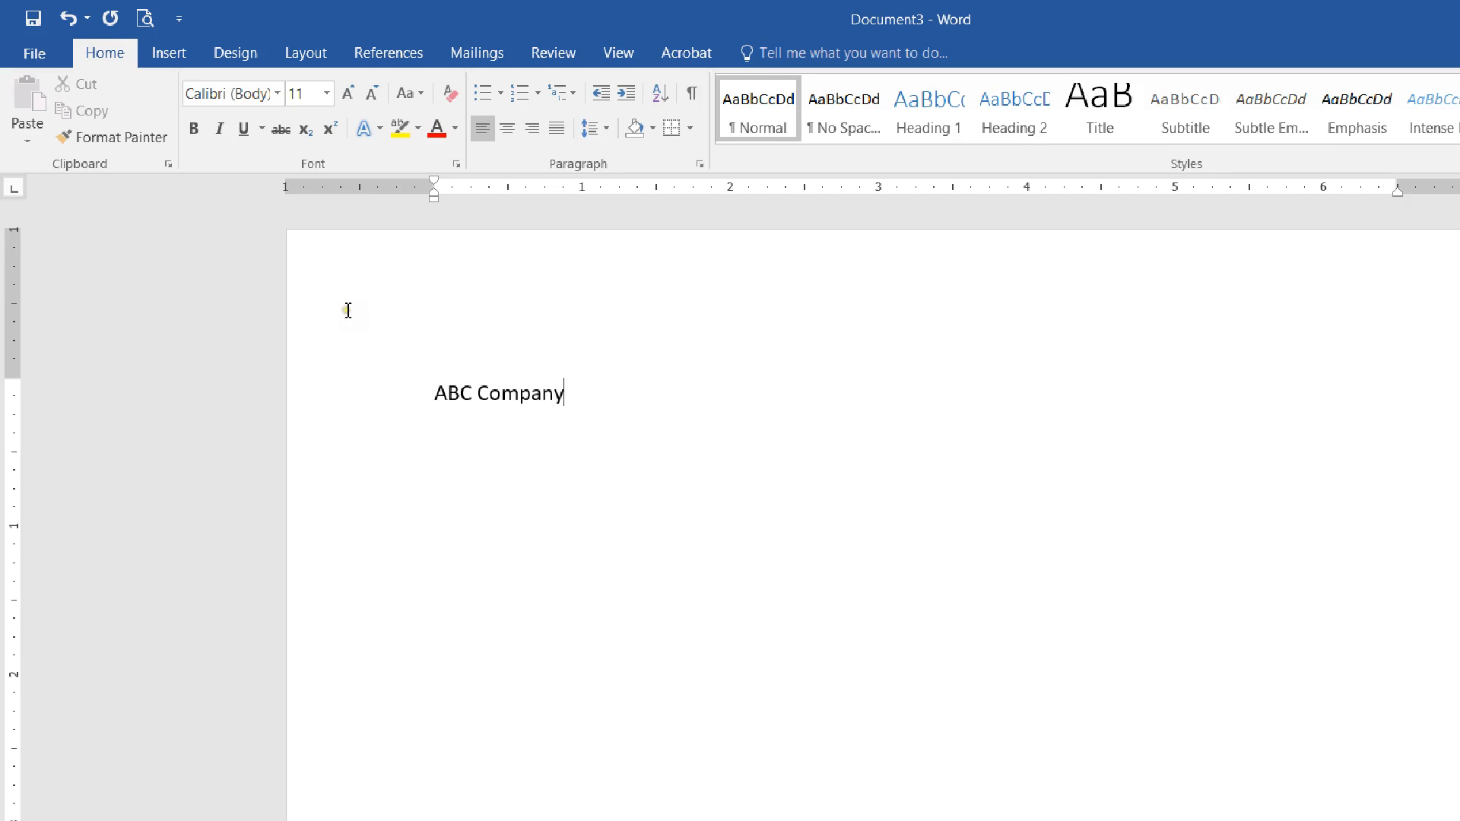
# - Preview different fonts on the "ABC Company" heading and apply Chiller
pyautogui.moveTo(348, 311); pyautogui.dragTo(450, 320)
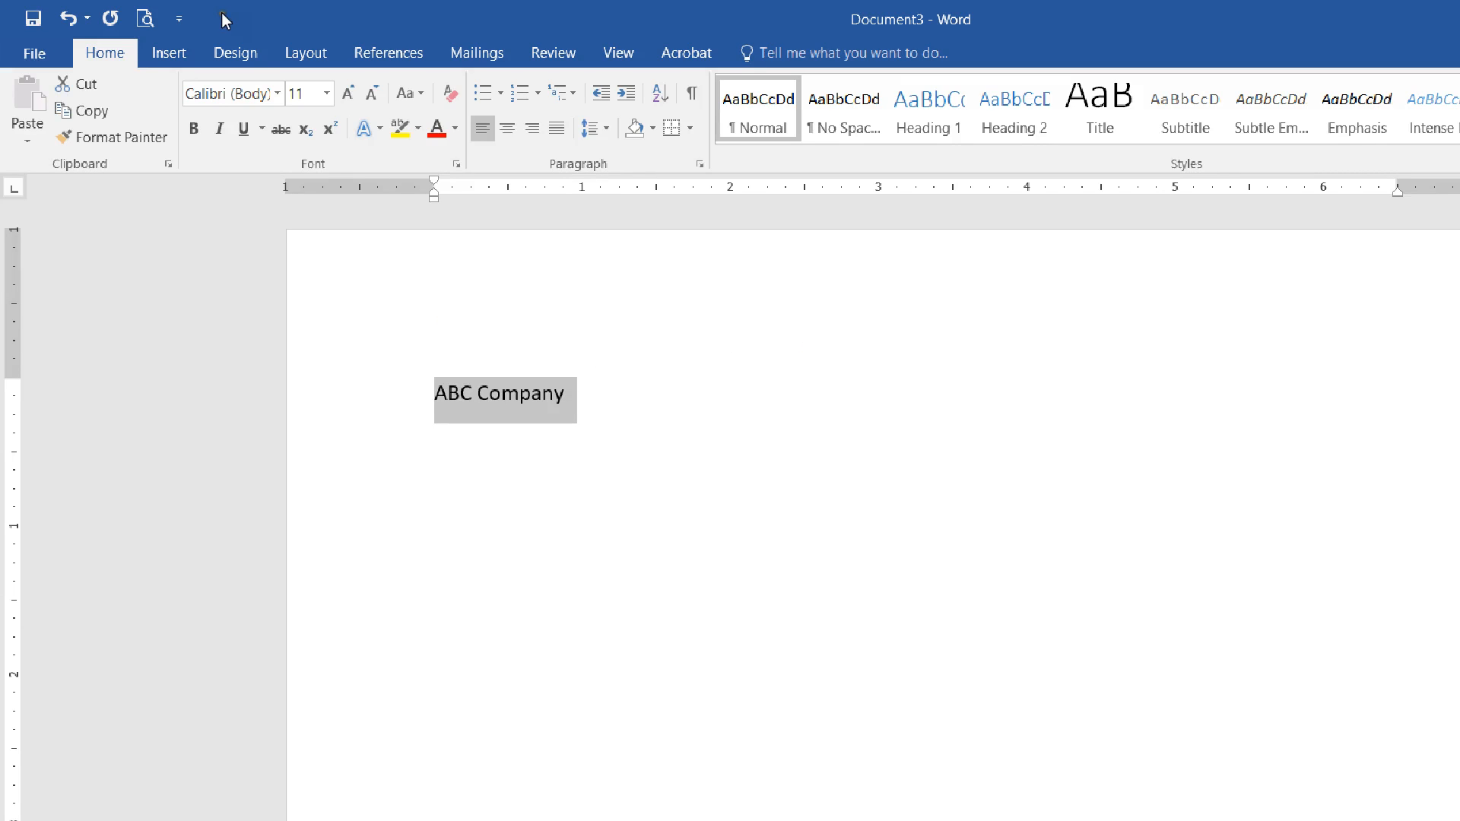
pyautogui.click(223, 84)
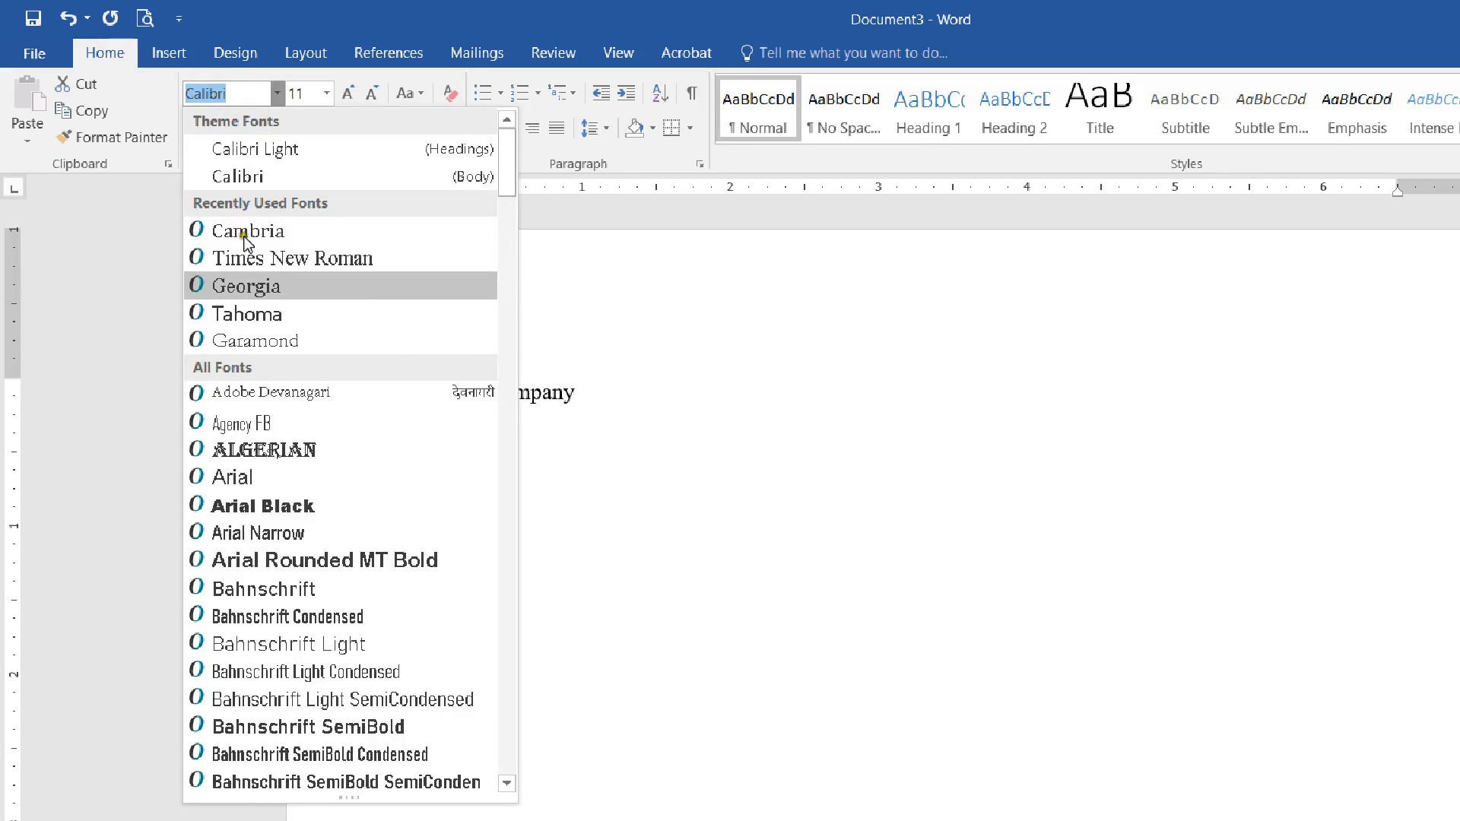
pyautogui.press('Up')
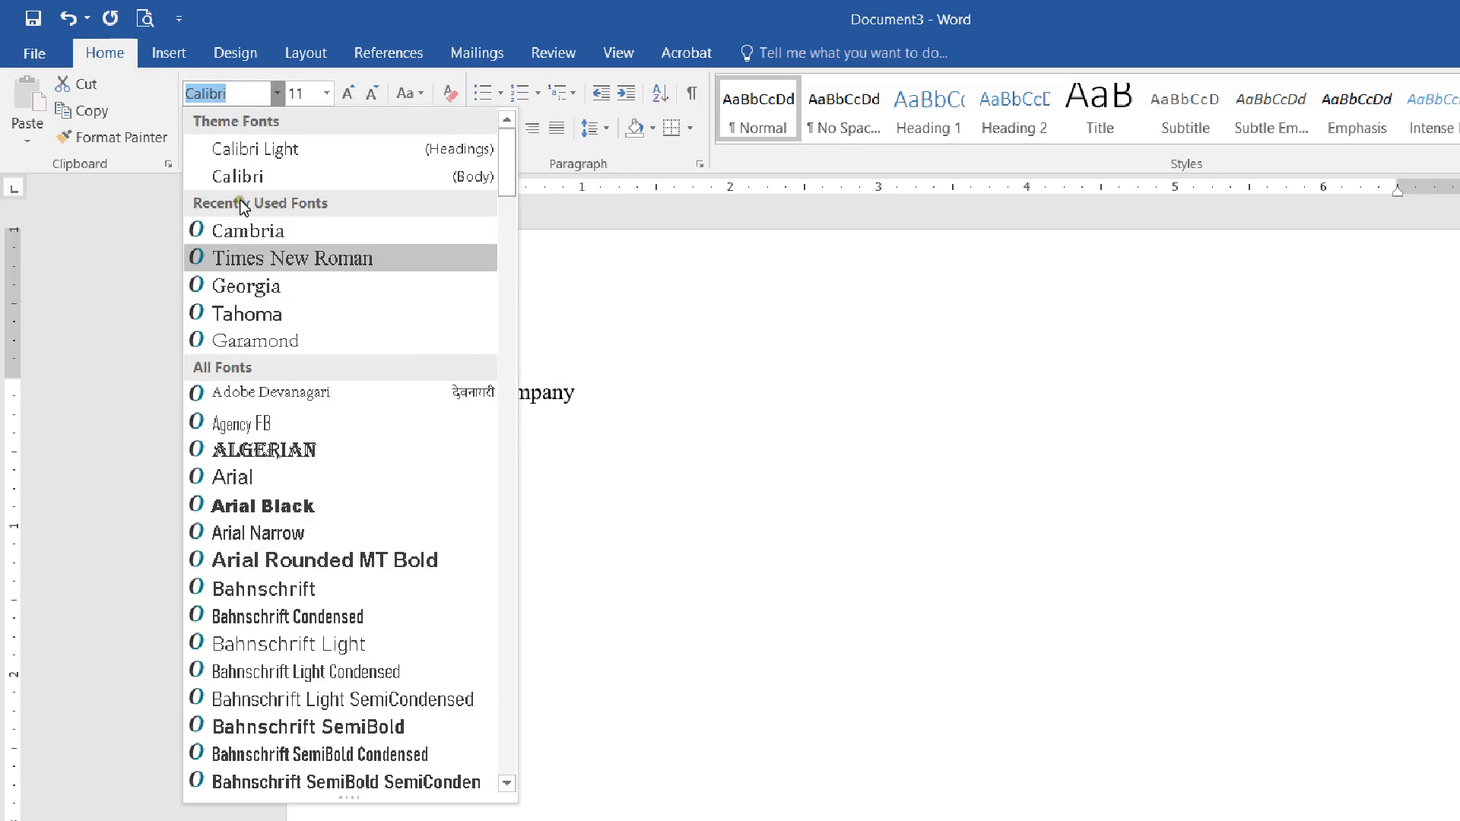
pyautogui.press('Down')
pyautogui.press('Down')
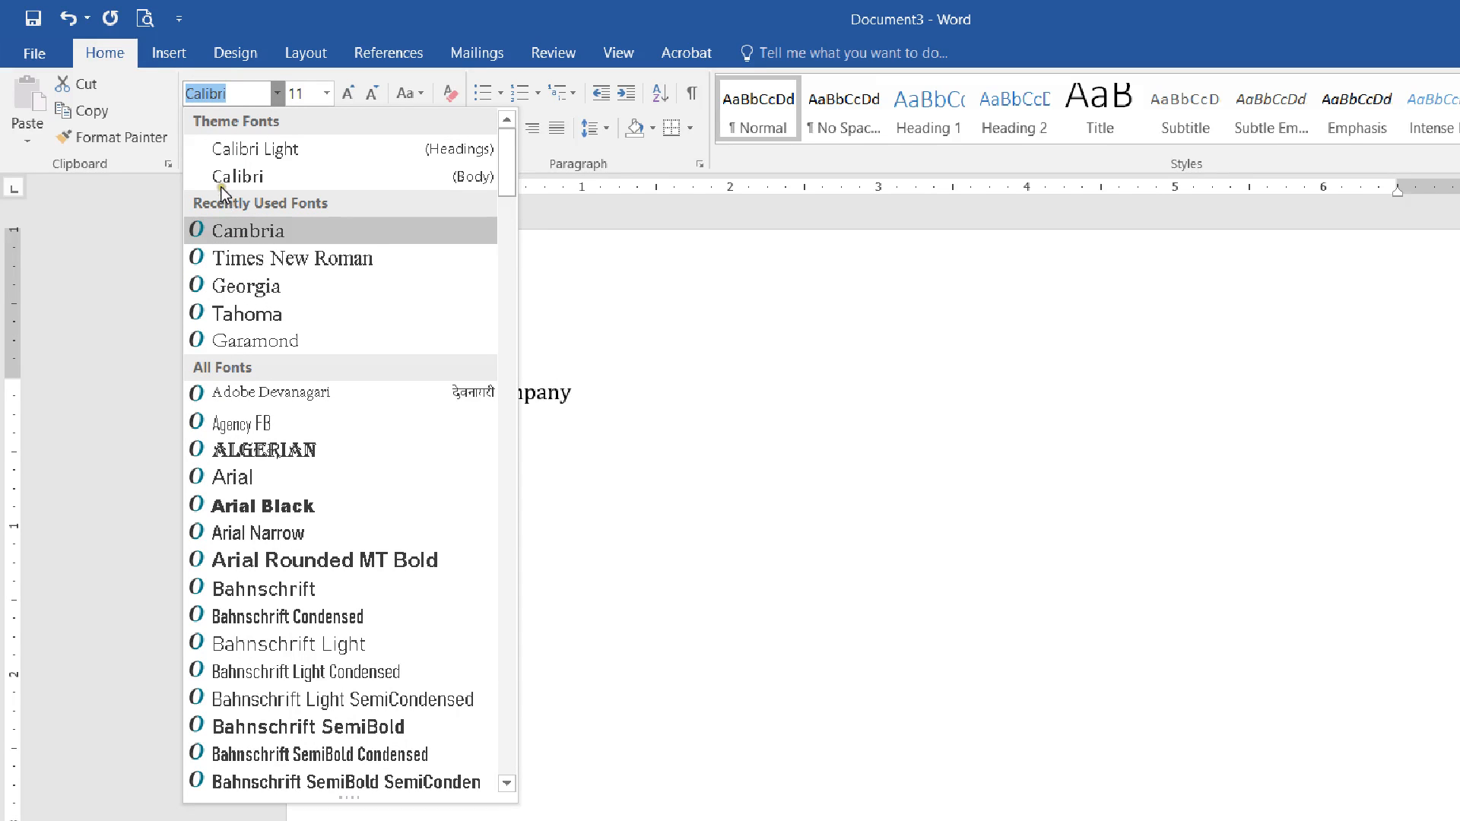
pyautogui.press('Down')
pyautogui.press('Down')
pyautogui.press('Down')
pyautogui.press('Down')
pyautogui.press('Down')
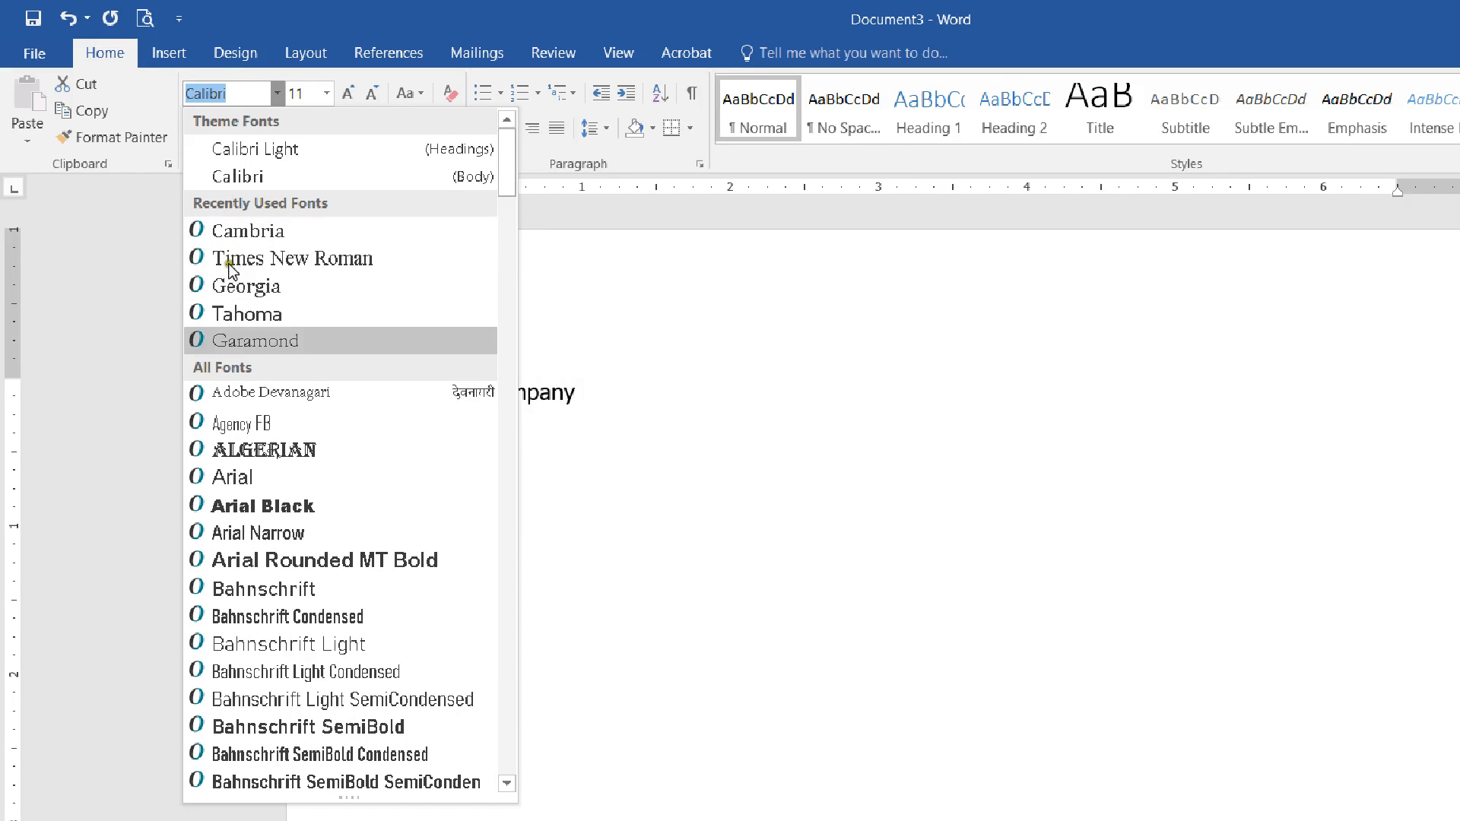
pyautogui.press('Down')
pyautogui.press('Down')
pyautogui.press('Down')
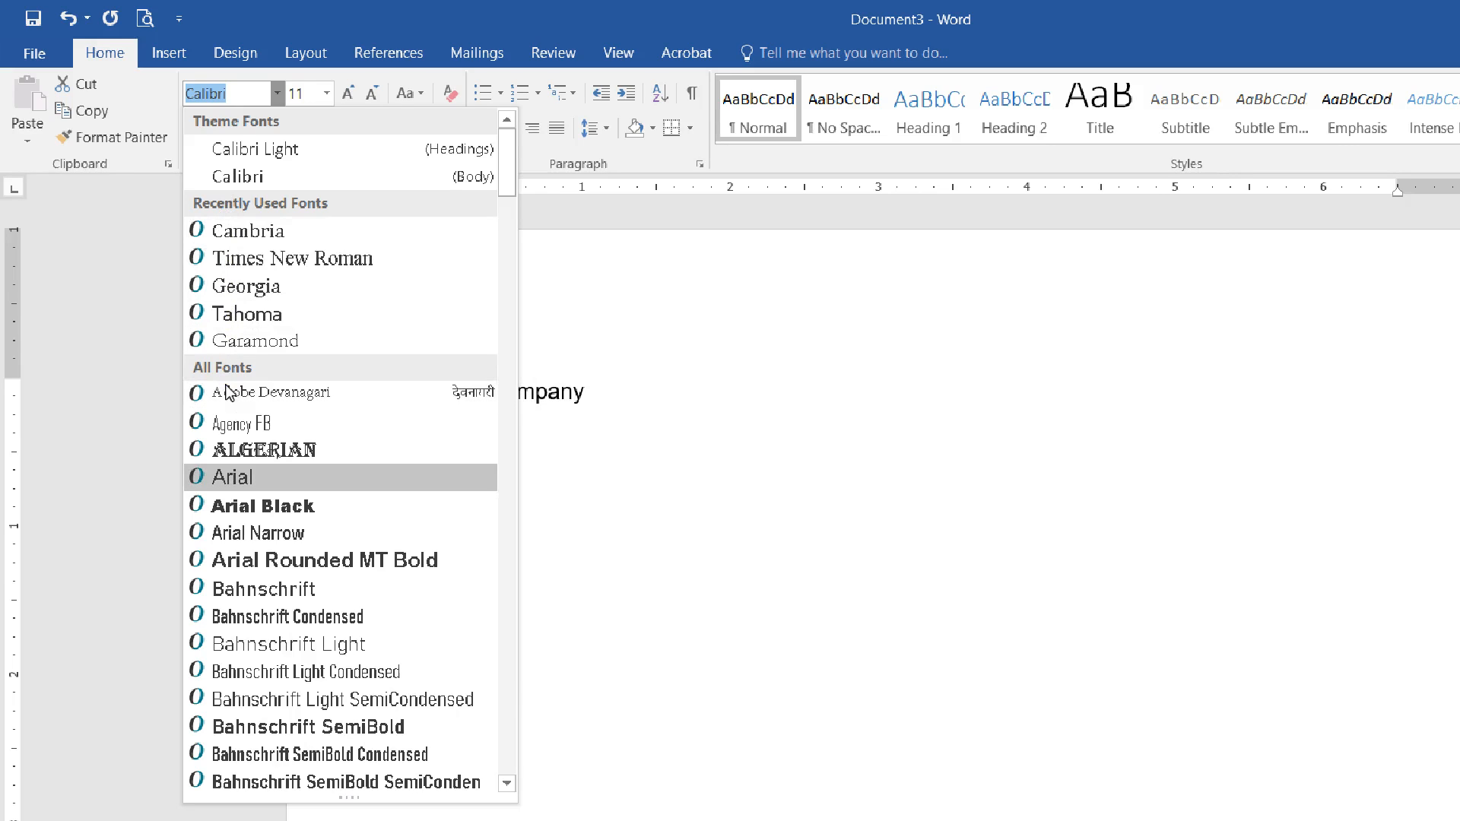
pyautogui.press('Up')
pyautogui.press('Down')
pyautogui.press('Down')
pyautogui.press('Down')
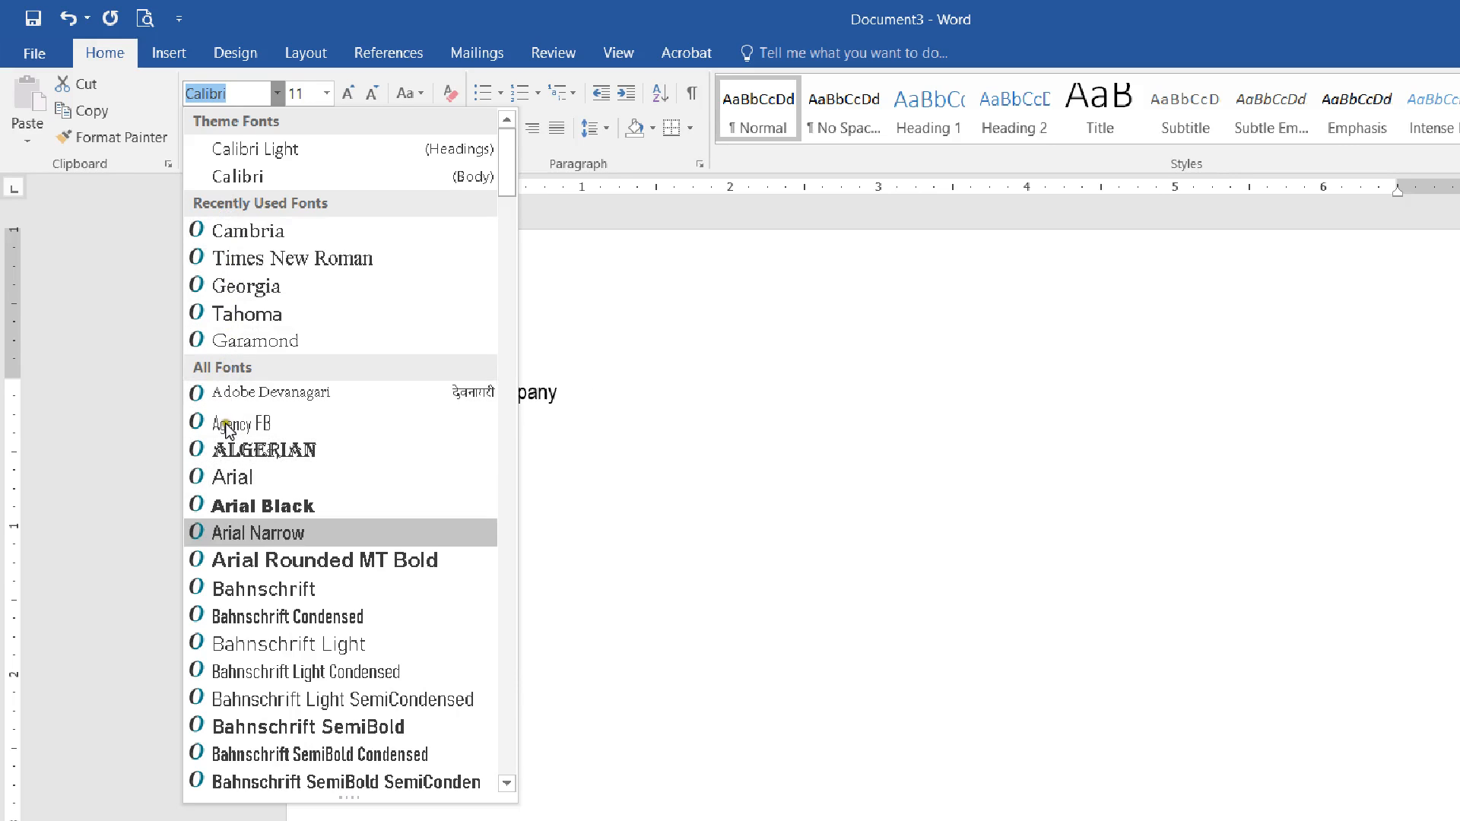
pyautogui.press('Down')
pyautogui.press('Down')
pyautogui.press('Down')
pyautogui.press('Down')
pyautogui.press('Down')
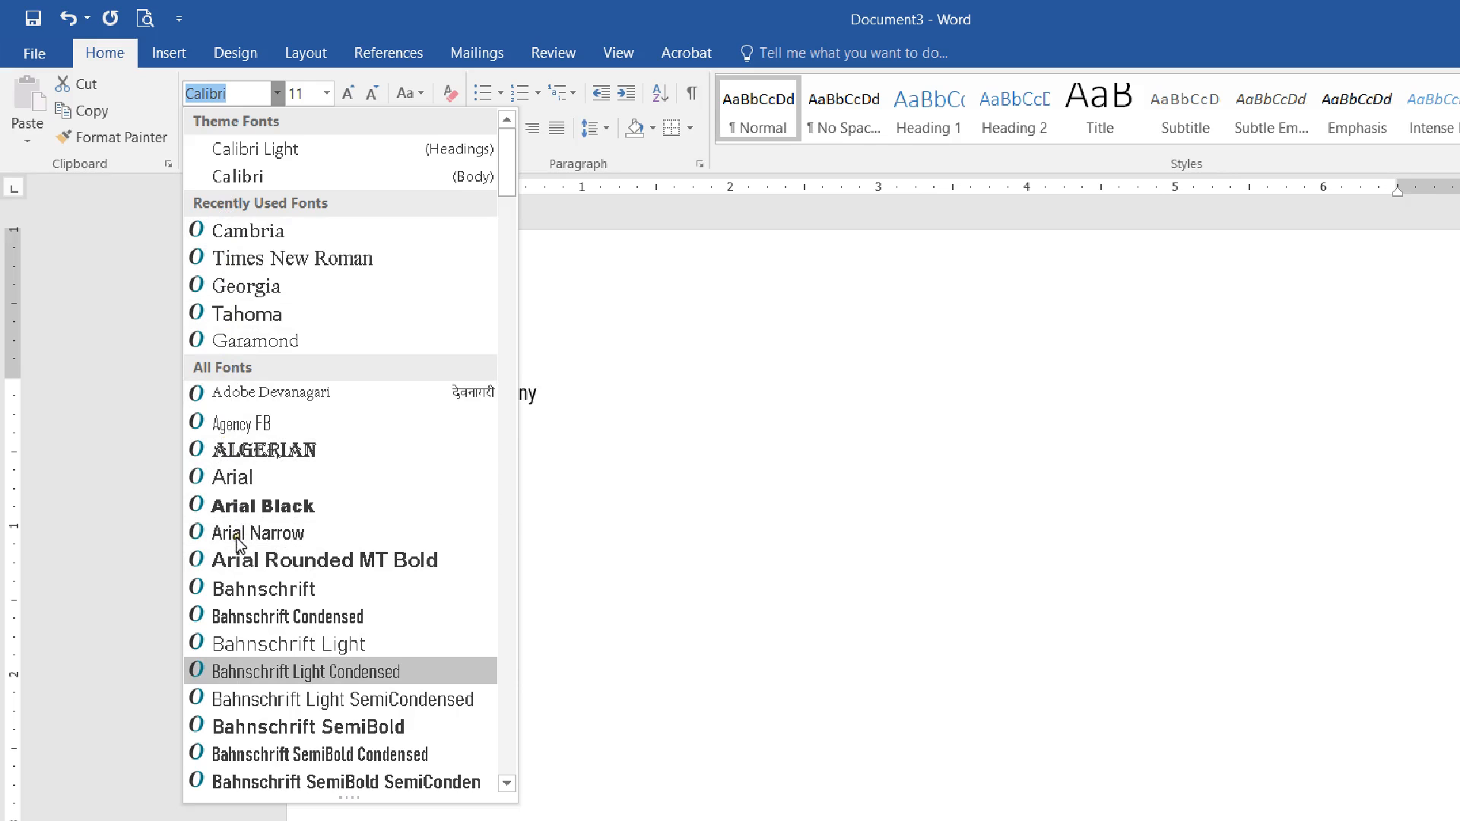
pyautogui.press('Down')
pyautogui.press('Down')
pyautogui.press('Down')
pyautogui.scroll(-5, 235, 607)
pyautogui.scroll(-2, 240, 594)
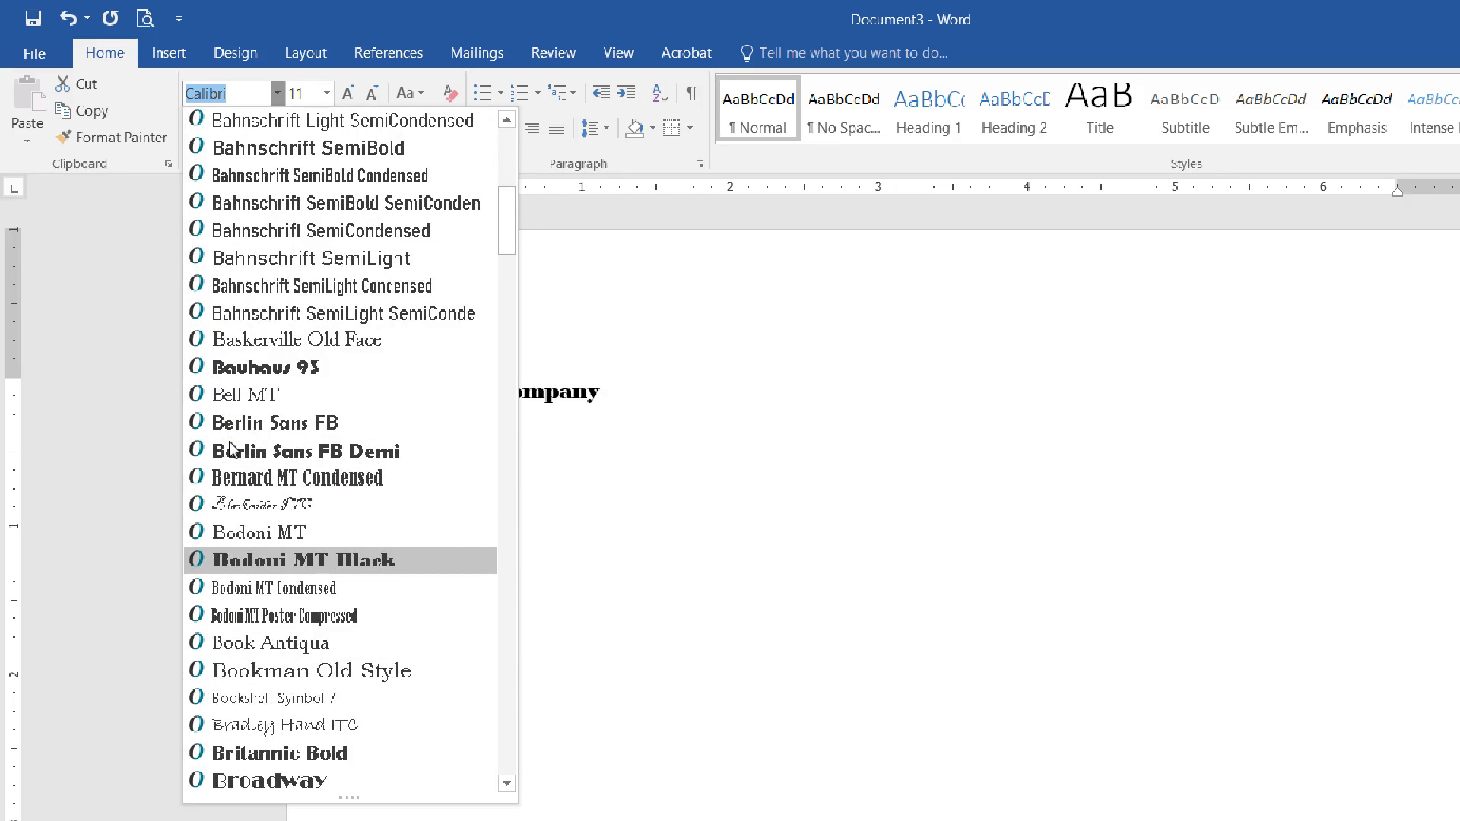
pyautogui.scroll(-3, 245, 525)
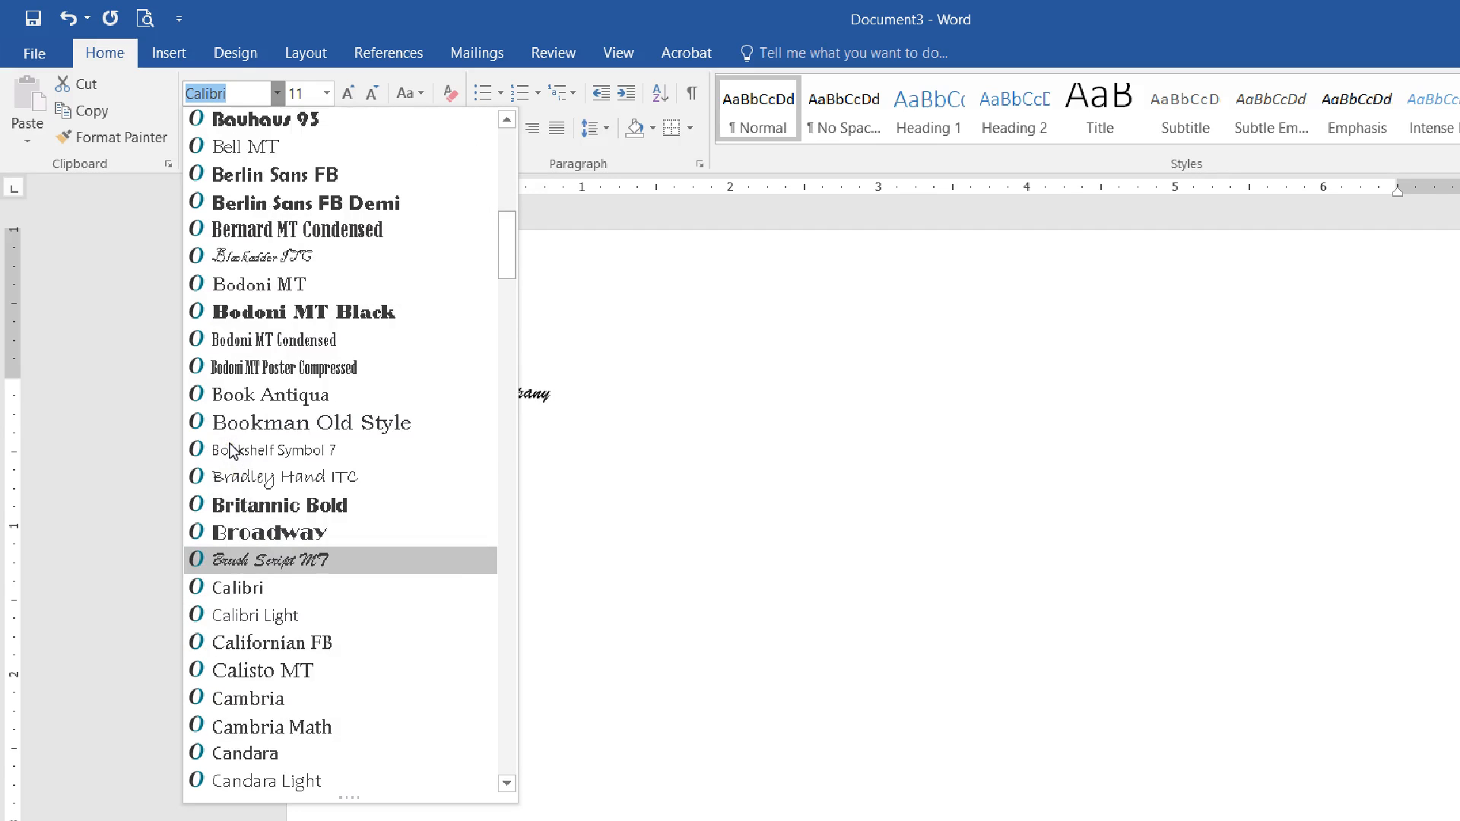
pyautogui.scroll(-6, 218, 549)
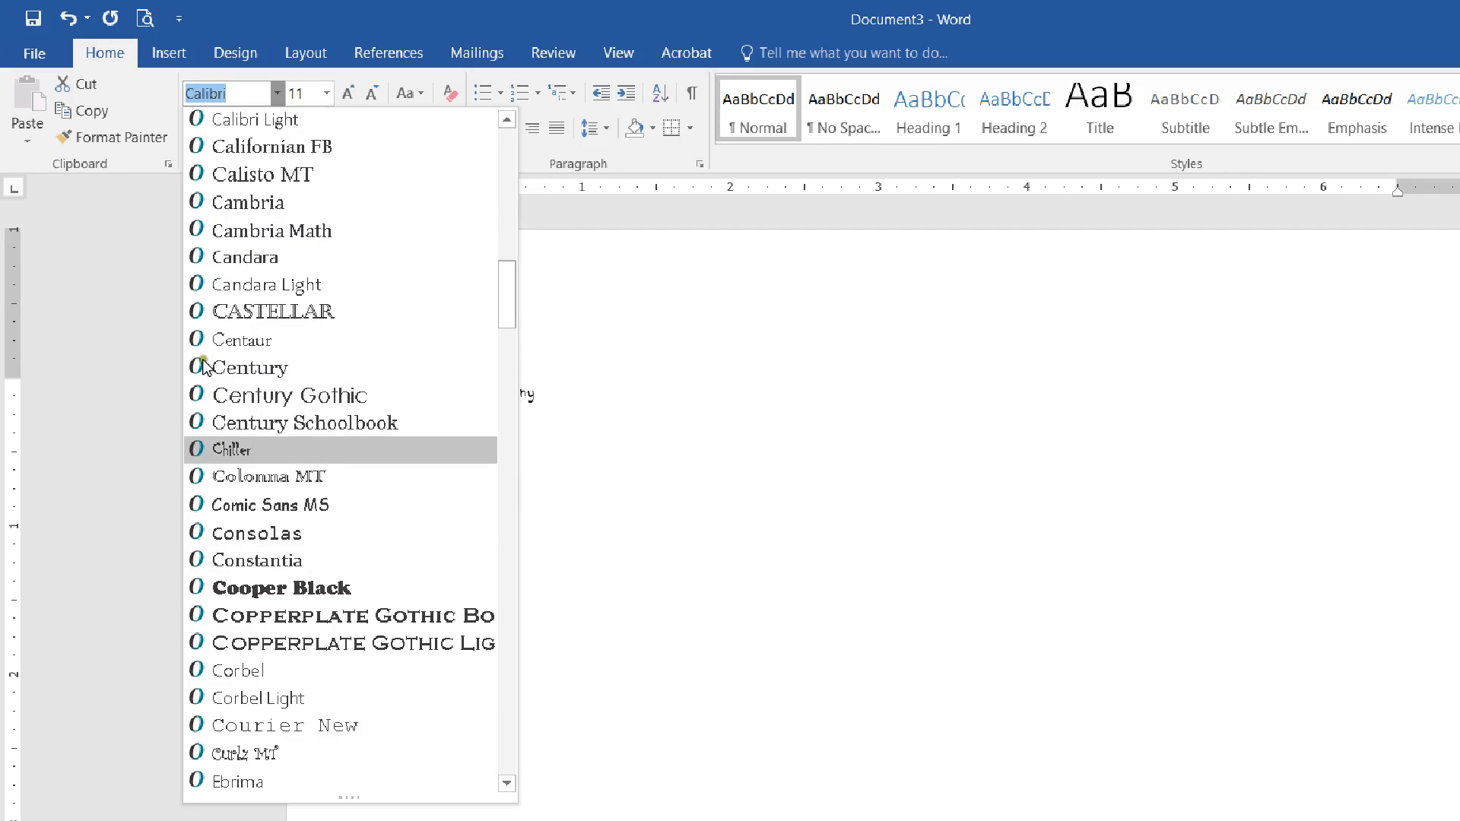
pyautogui.press('Return')
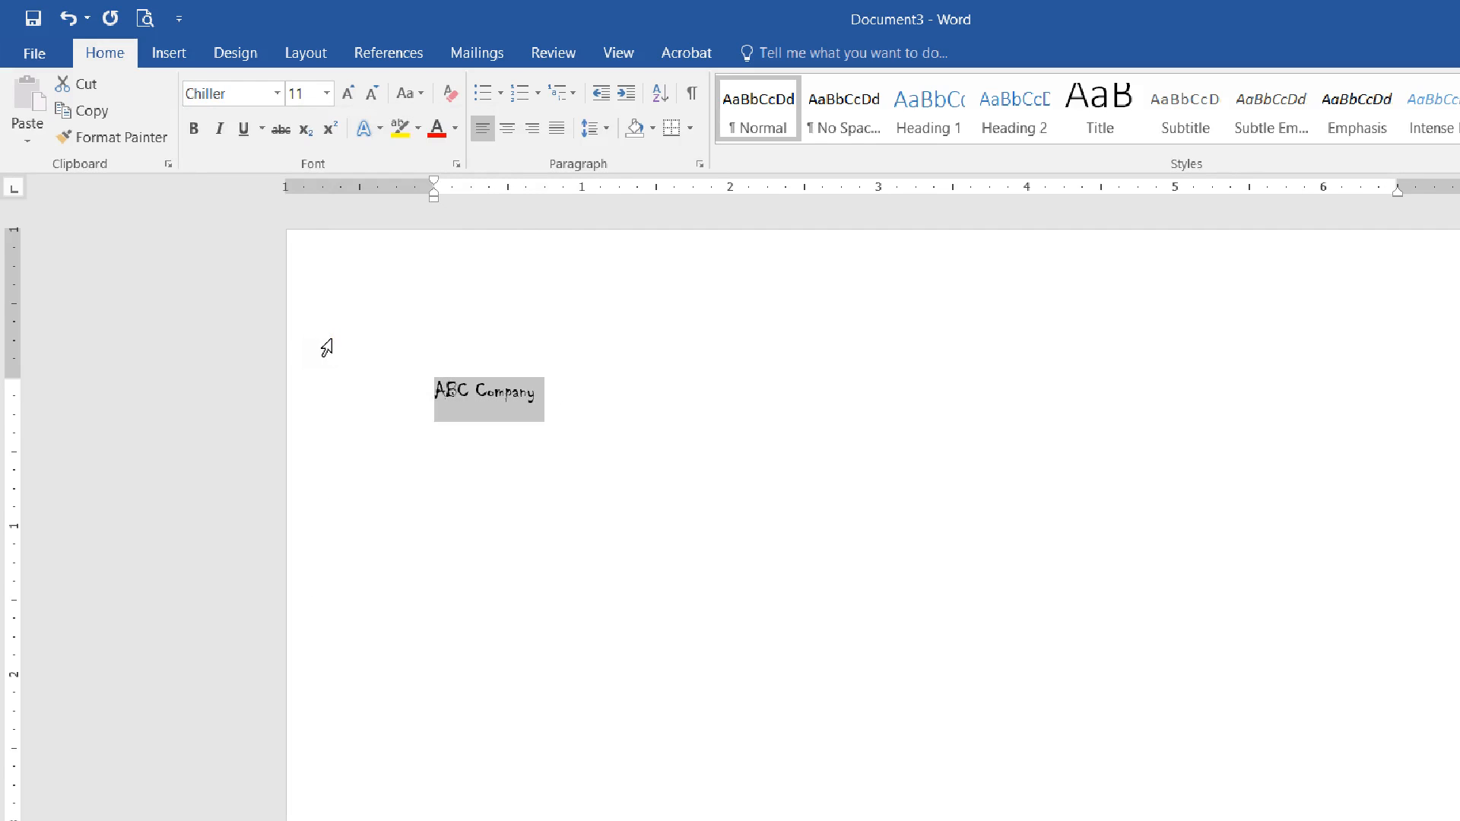
# - Set the font size of the "ABC Company" heading to 72
pyautogui.click(362, 313)
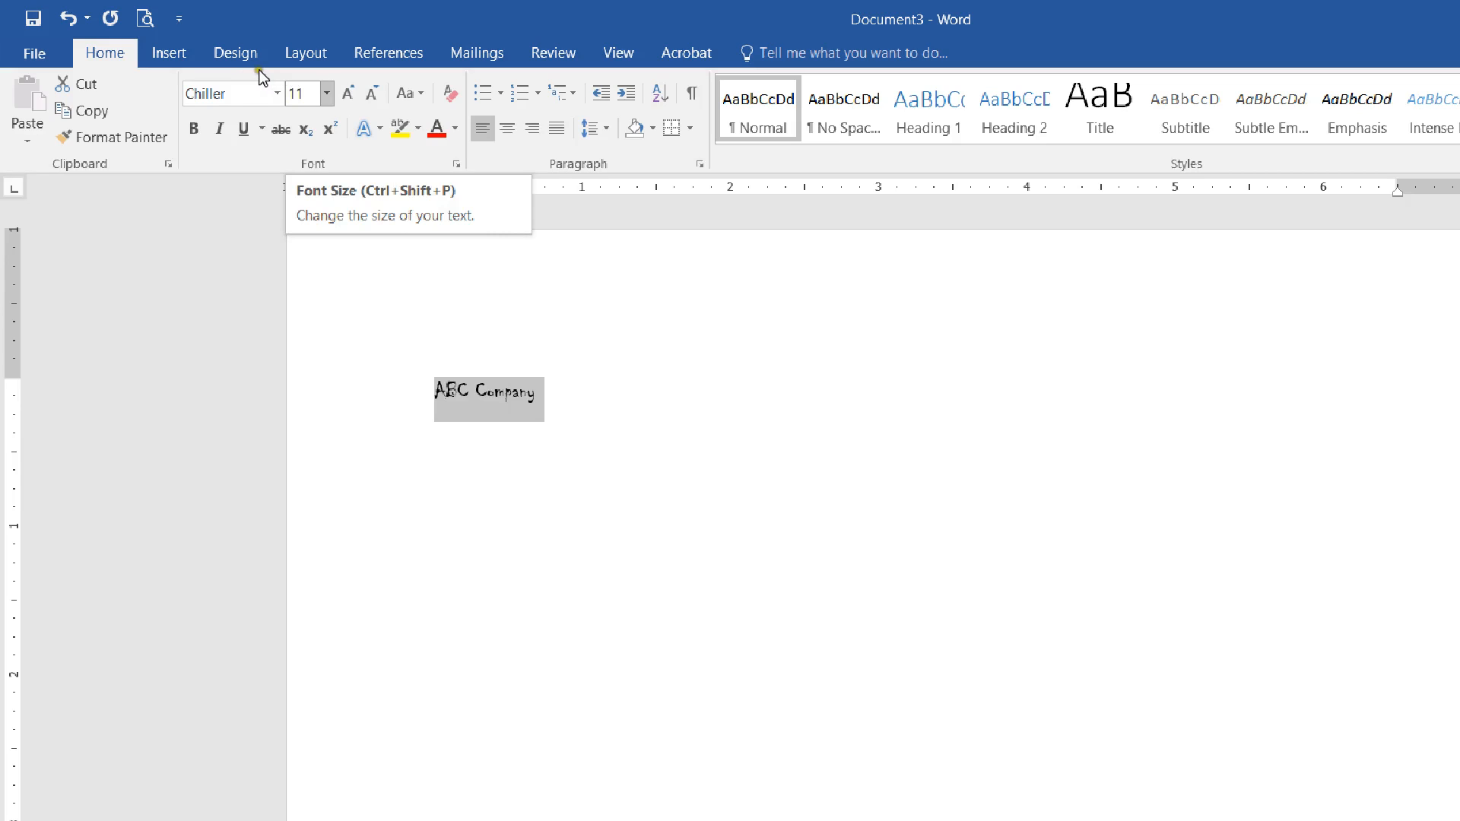
pyautogui.click(327, 93)
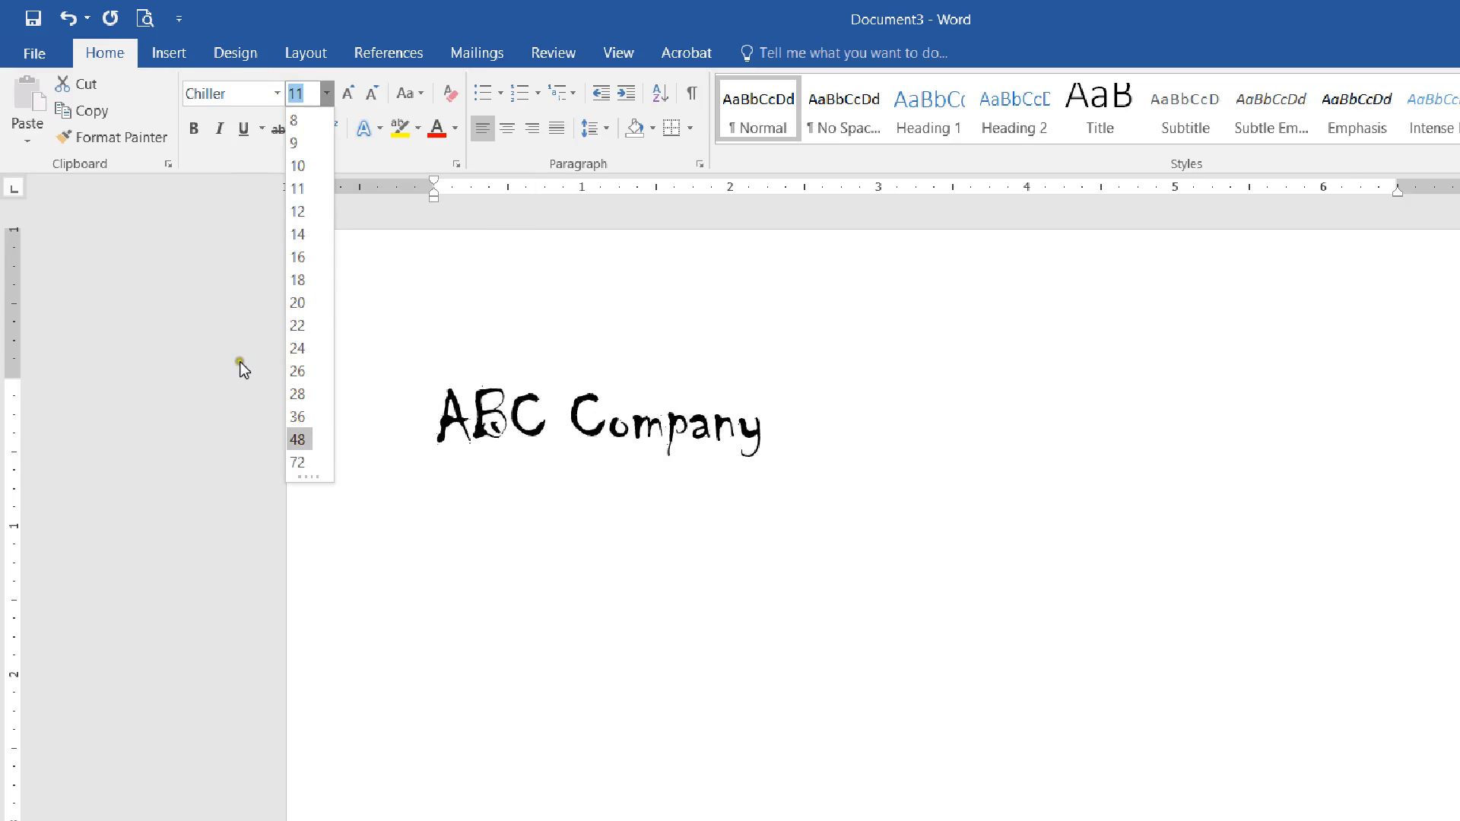
pyautogui.click(300, 457)
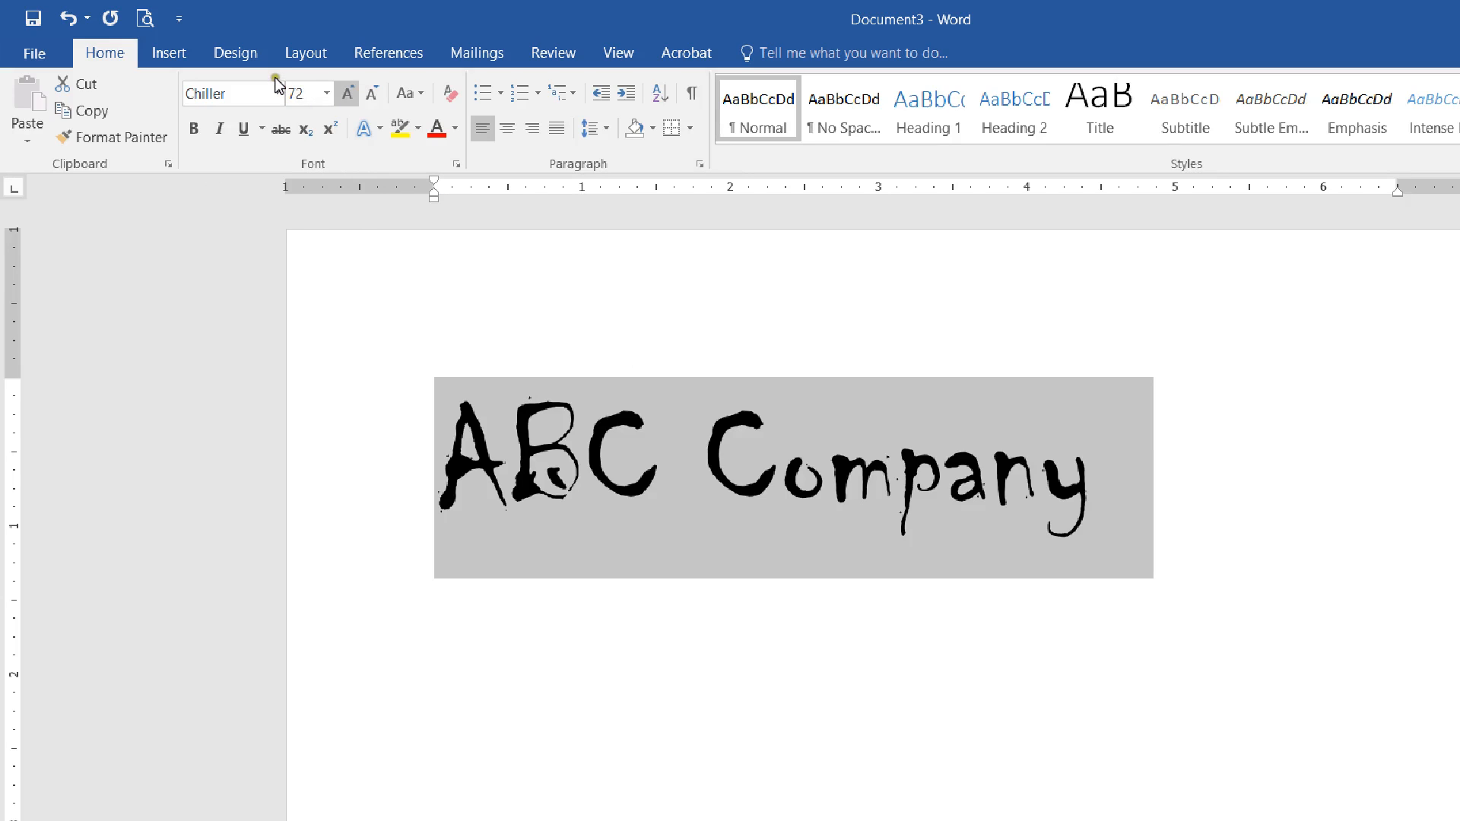
# - Shrink and grow the heading's font size in increments, ending at 48, and deselect the text
pyautogui.hotkey('ctrl', 'shift', ',')
pyautogui.hotkey('ctrl', 'shift', ',')
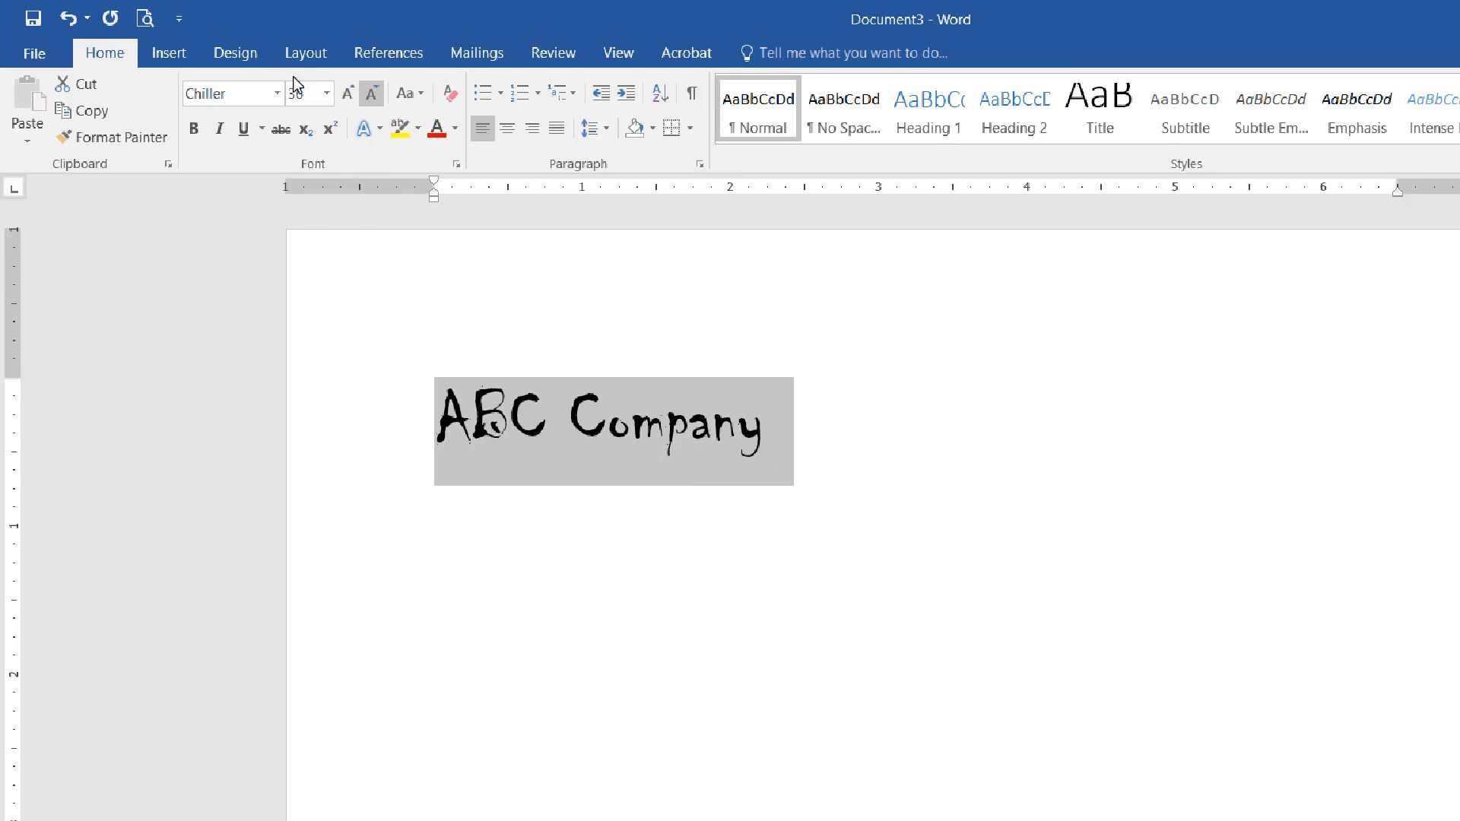
pyautogui.hotkey('ctrl', 'shift', '.')
pyautogui.hotkey('ctrl', 'shift', '.')
pyautogui.hotkey('ctrl', 'shift', '.')
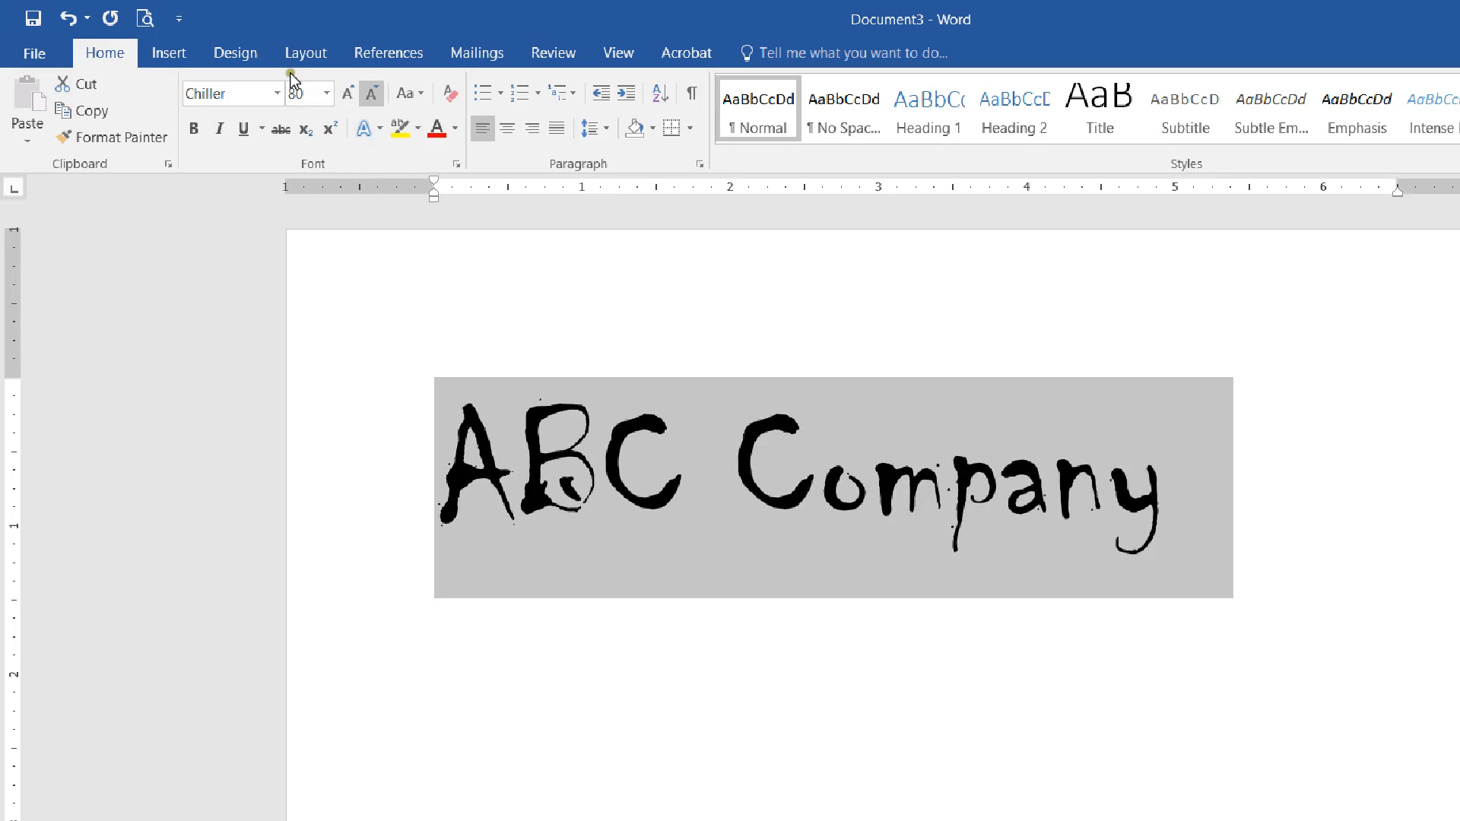
pyautogui.hotkey('ctrl', 'shift', ',')
pyautogui.hotkey('ctrl', 'shift', ',')
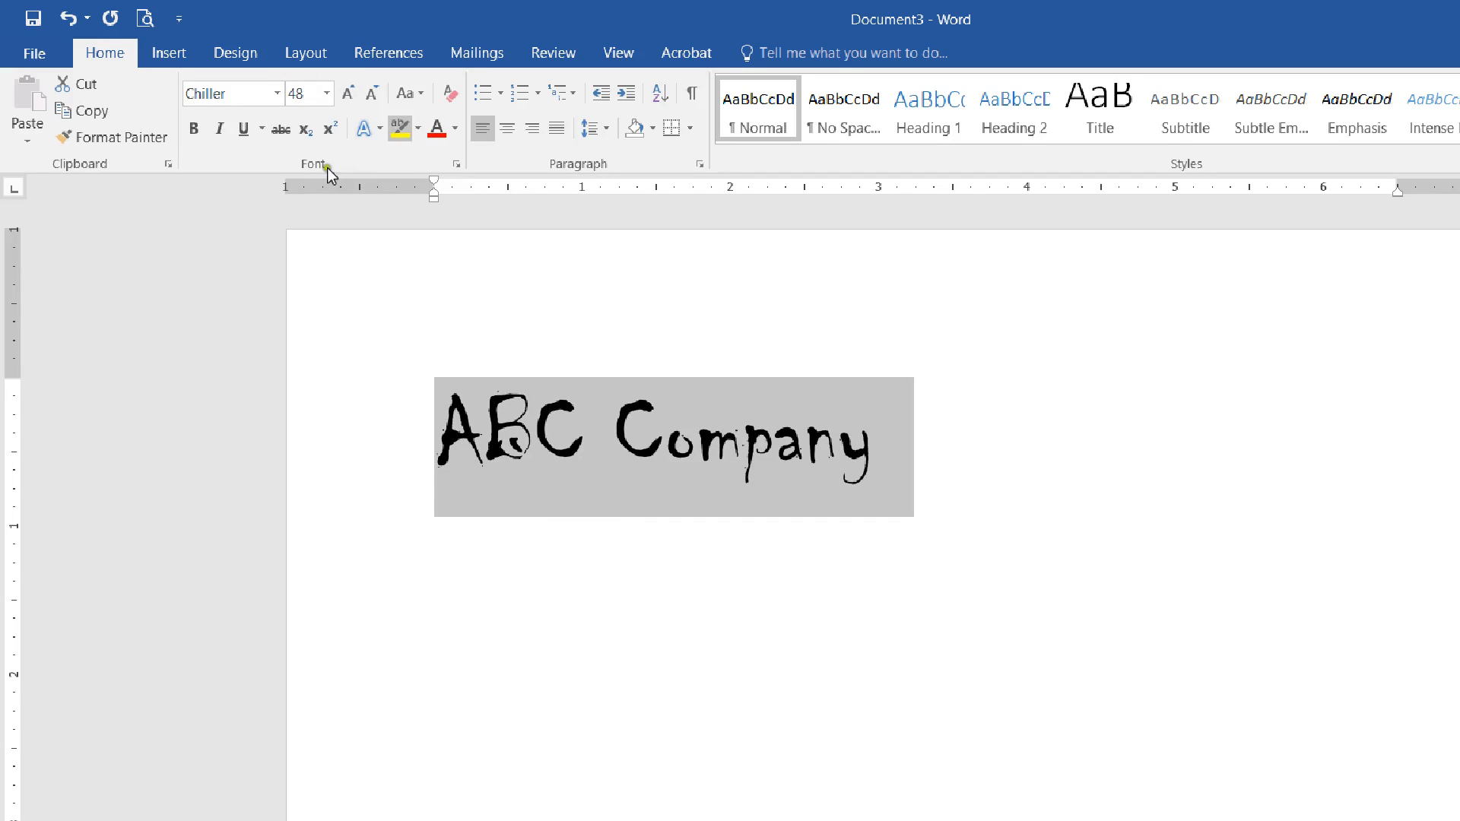
pyautogui.click(762, 335)
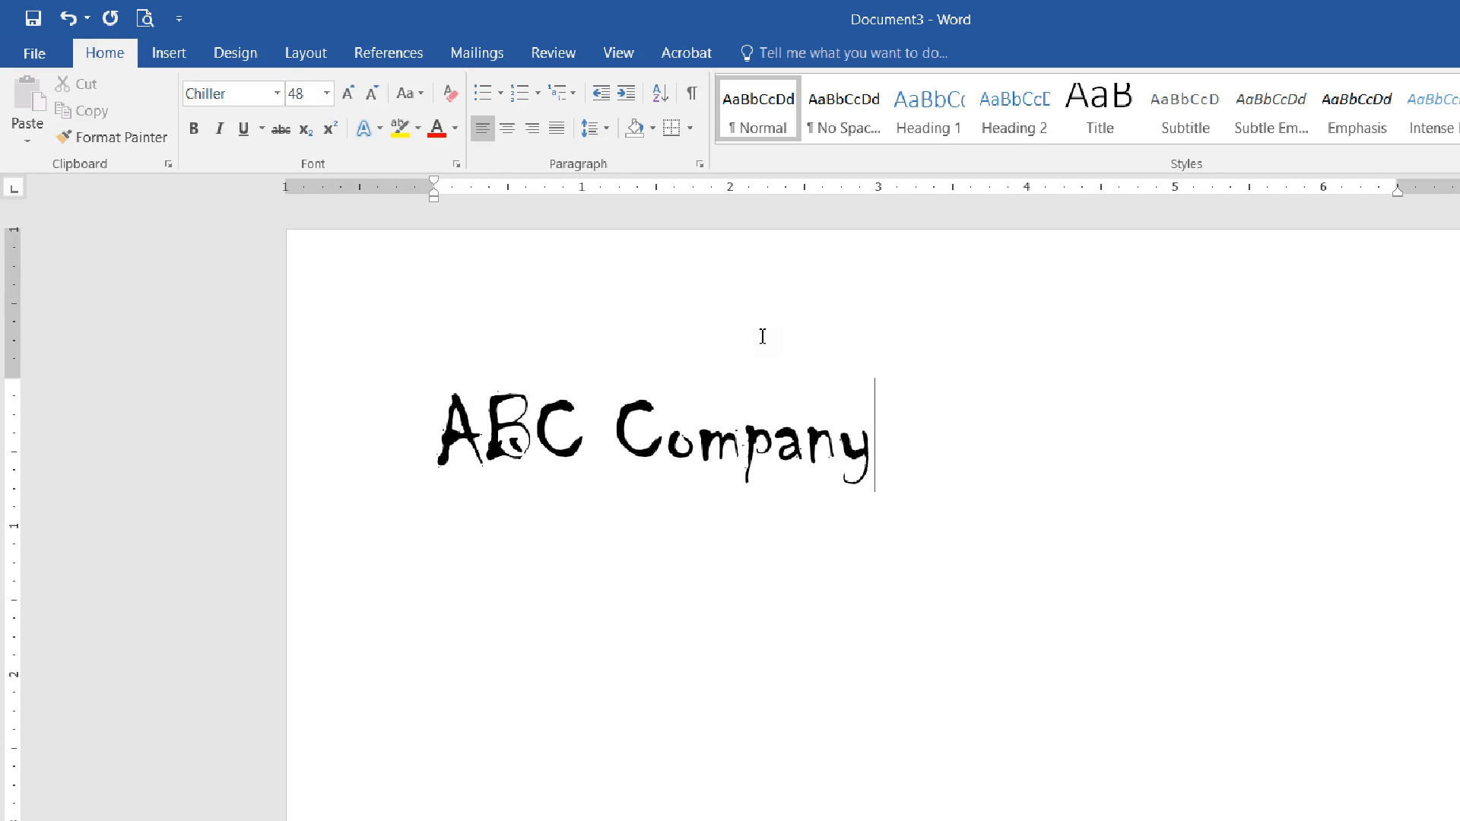
# - Start a new line below the "ABC Company" heading
pyautogui.press('Return')
pyautogui.press('BackSpace')
pyautogui.press('BackSpace')
pyautogui.press('BackSpace')
pyautogui.press('BackSpace')
pyautogui.press('BackSpace')
pyautogui.press('BackSpace')
pyautogui.press('Return')
pyautogui.write('asdf')
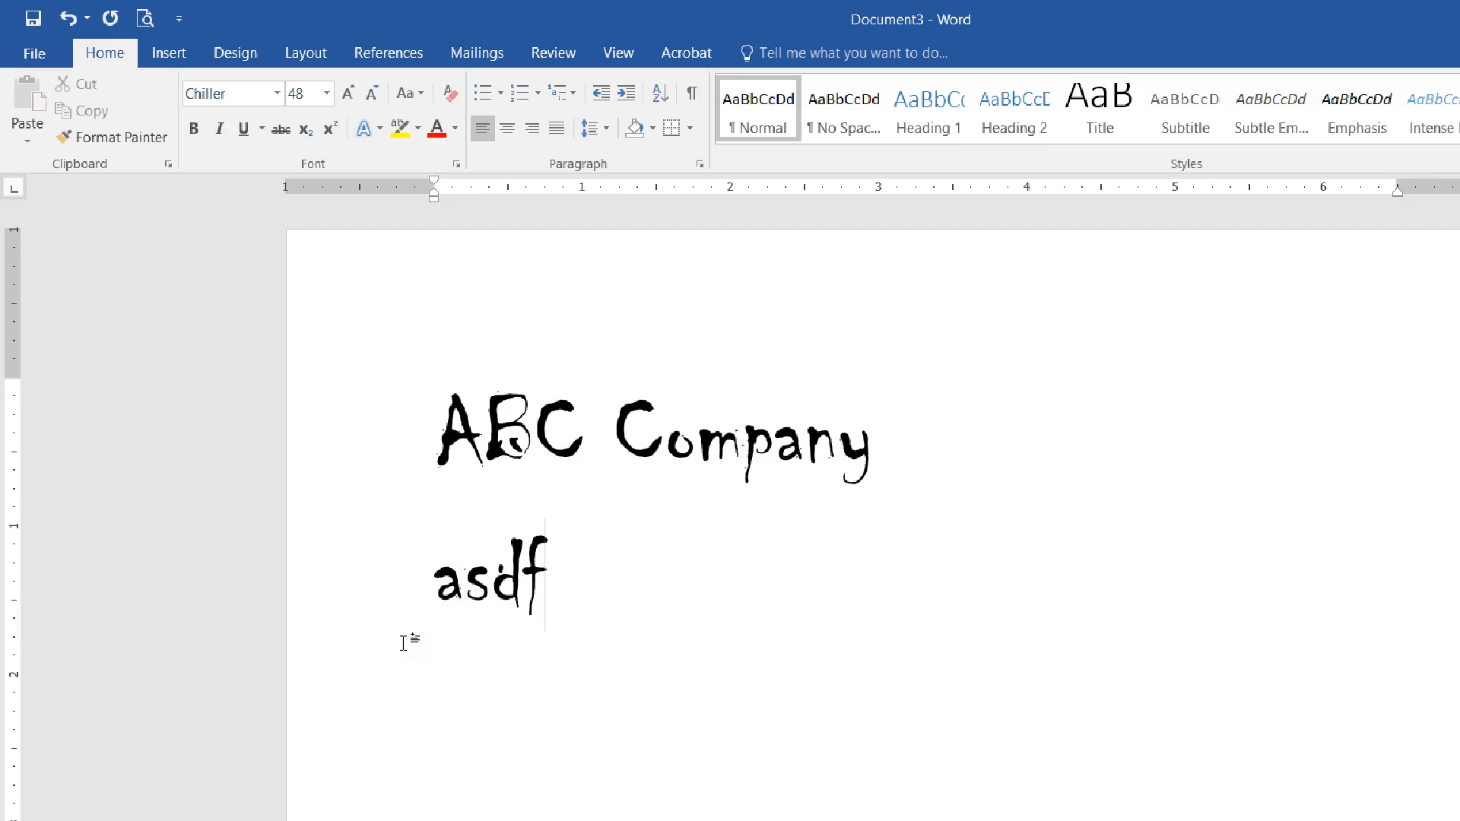
pyautogui.press('BackSpace')
pyautogui.press('BackSpace')
pyautogui.press('BackSpace')
pyautogui.press('BackSpace')
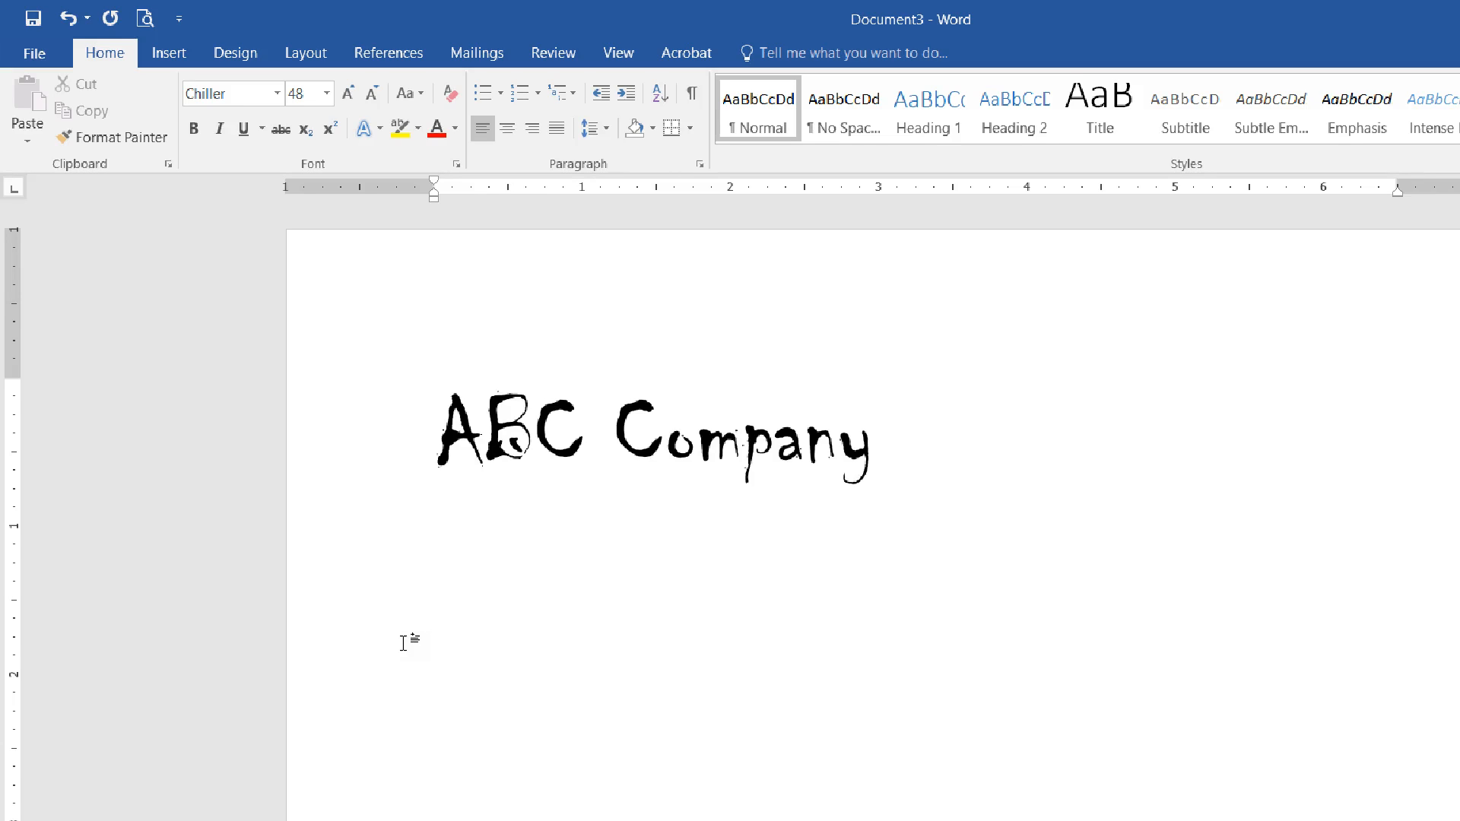
# - Write the company's full postal address, including market, road and city, on the line below the heading
pyautogui.write('Bolat')
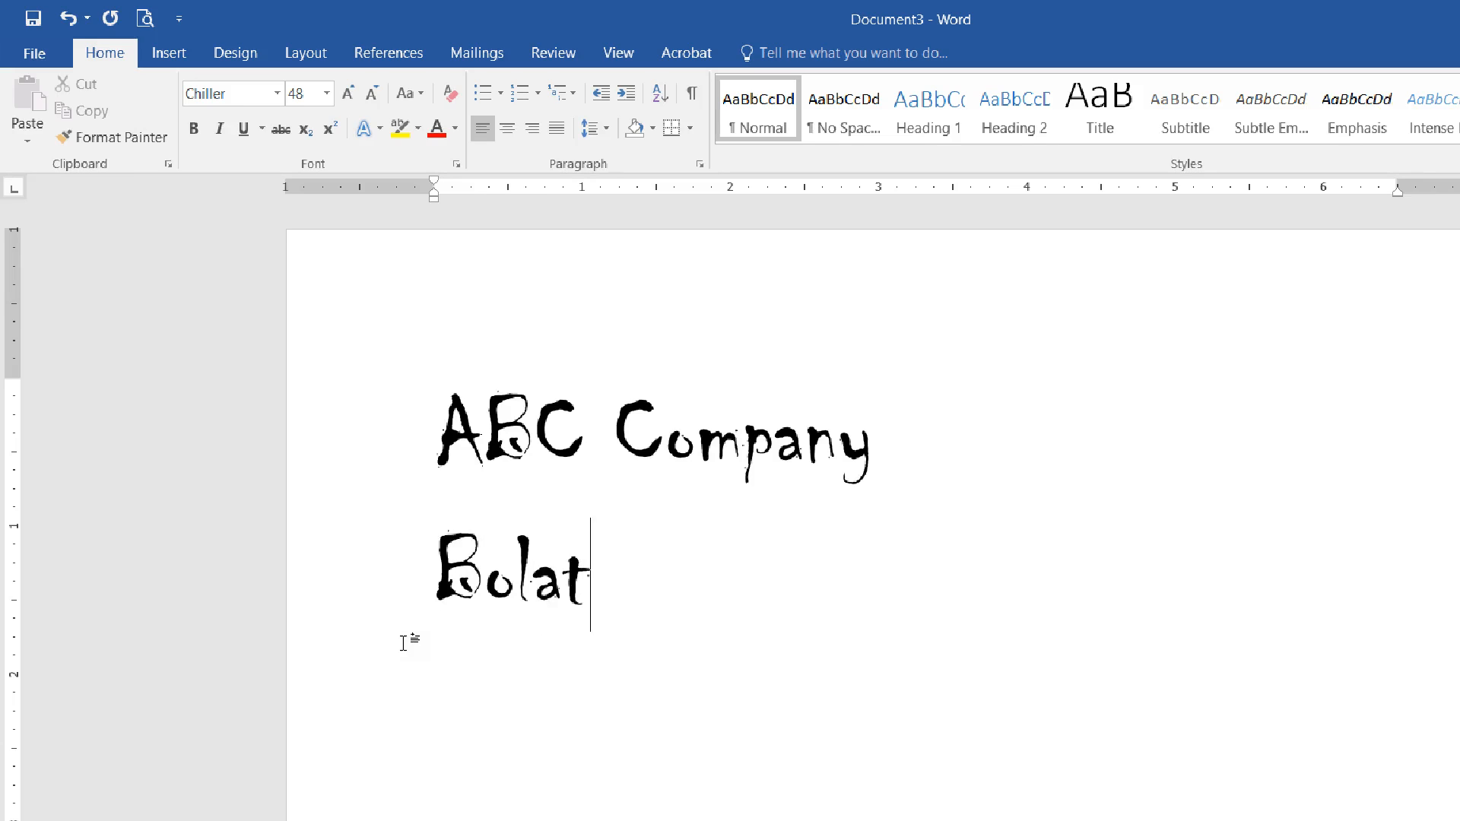
pyautogui.press('BackSpace')
pyautogui.press('BackSpace')
pyautogui.write('tan')
pyautogui.write('M')
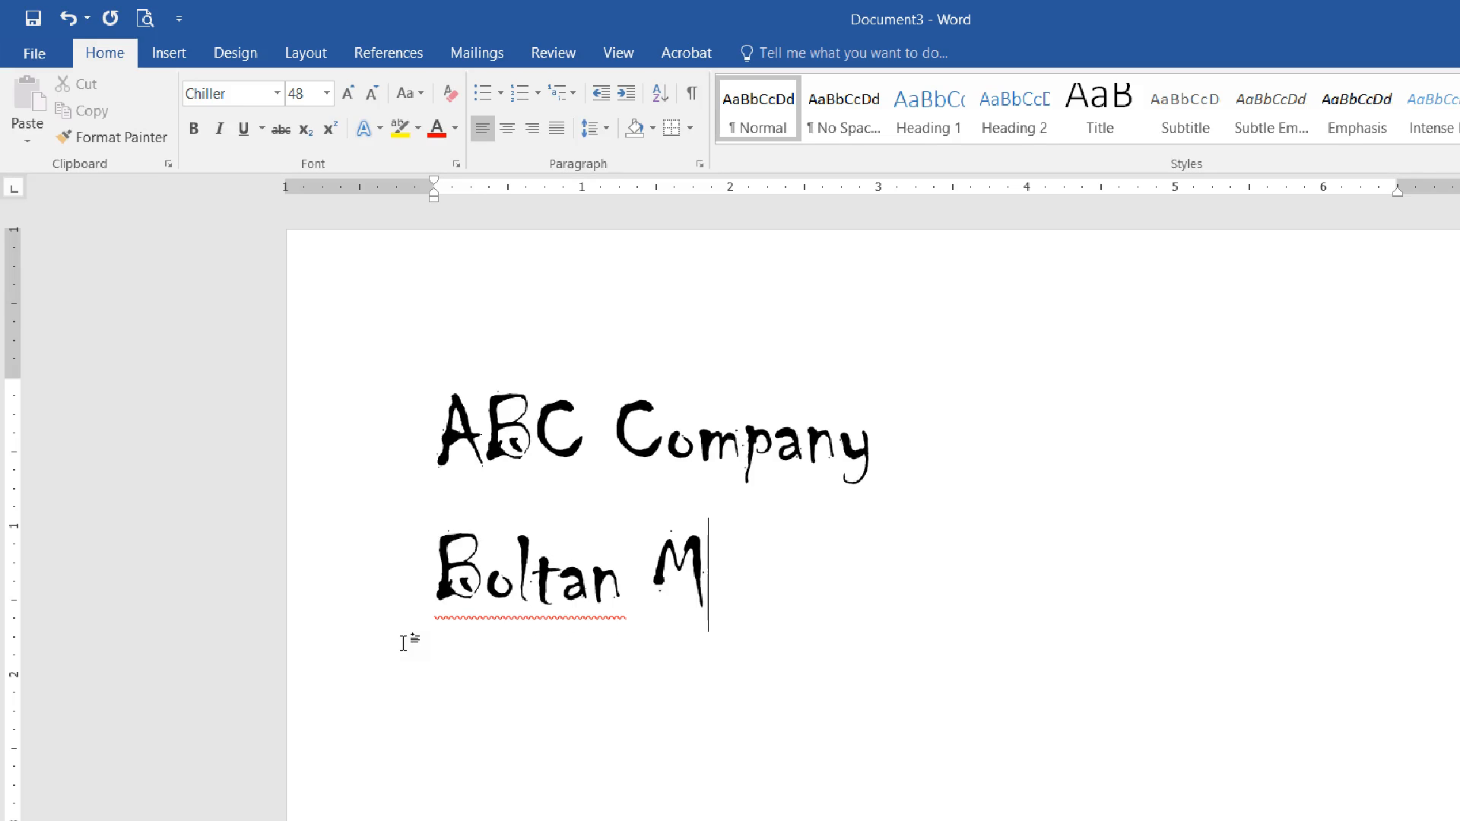
pyautogui.write('arket, M')
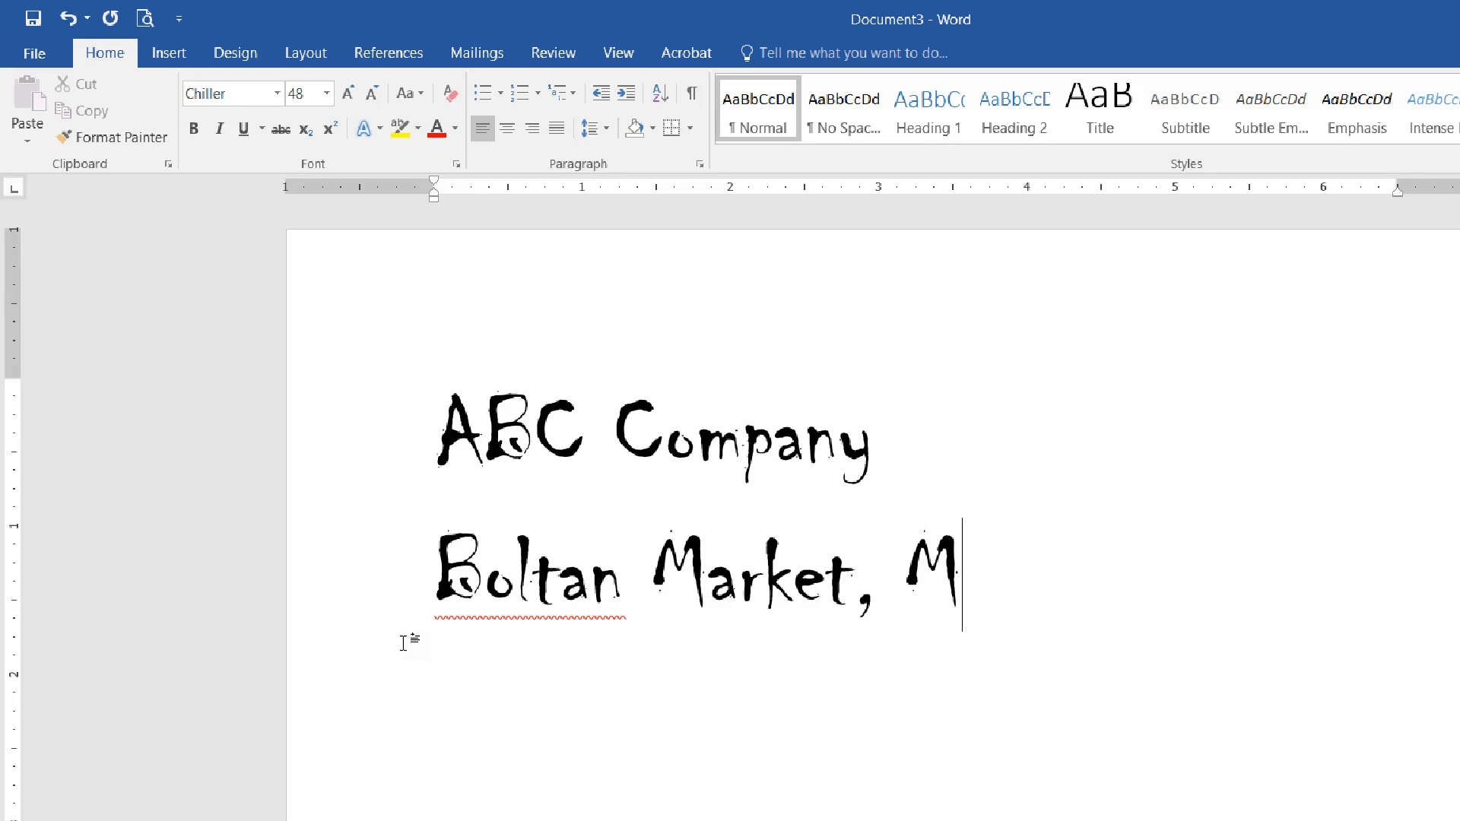
pyautogui.write('A Jinnah Ro')
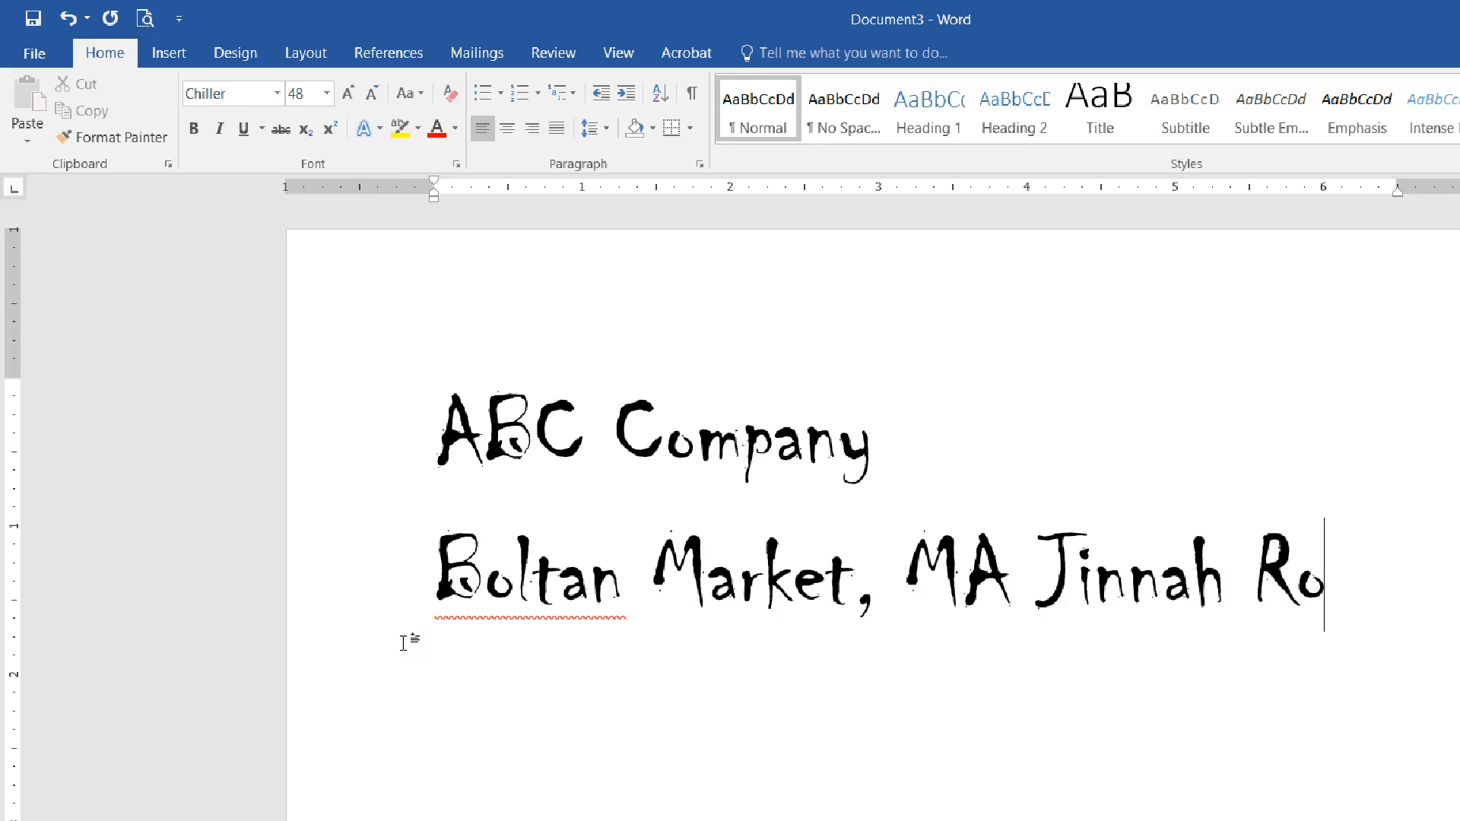
pyautogui.write('ad, K')
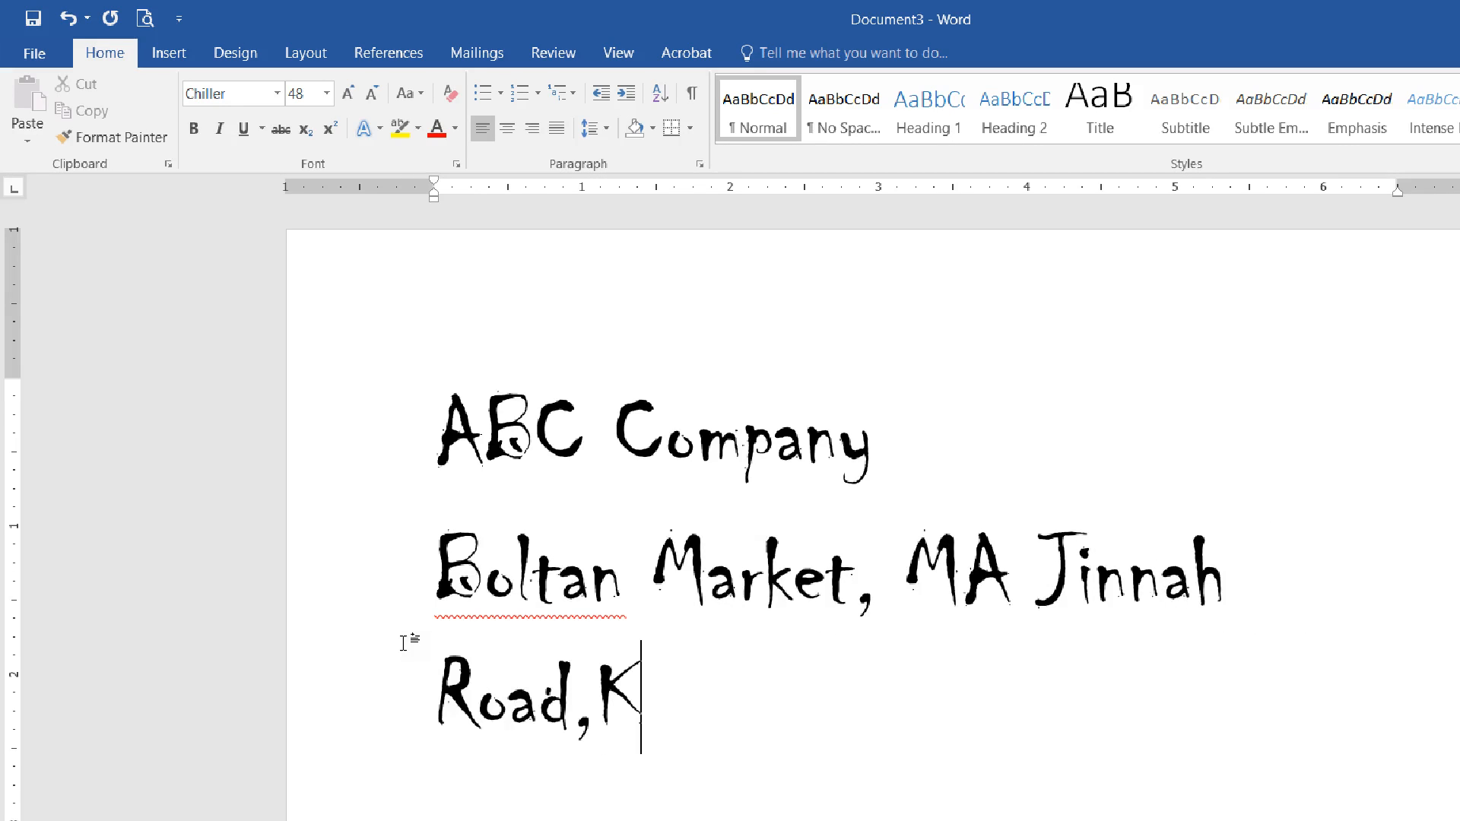
pyautogui.press('BackSpace')
pyautogui.write('Karachi')
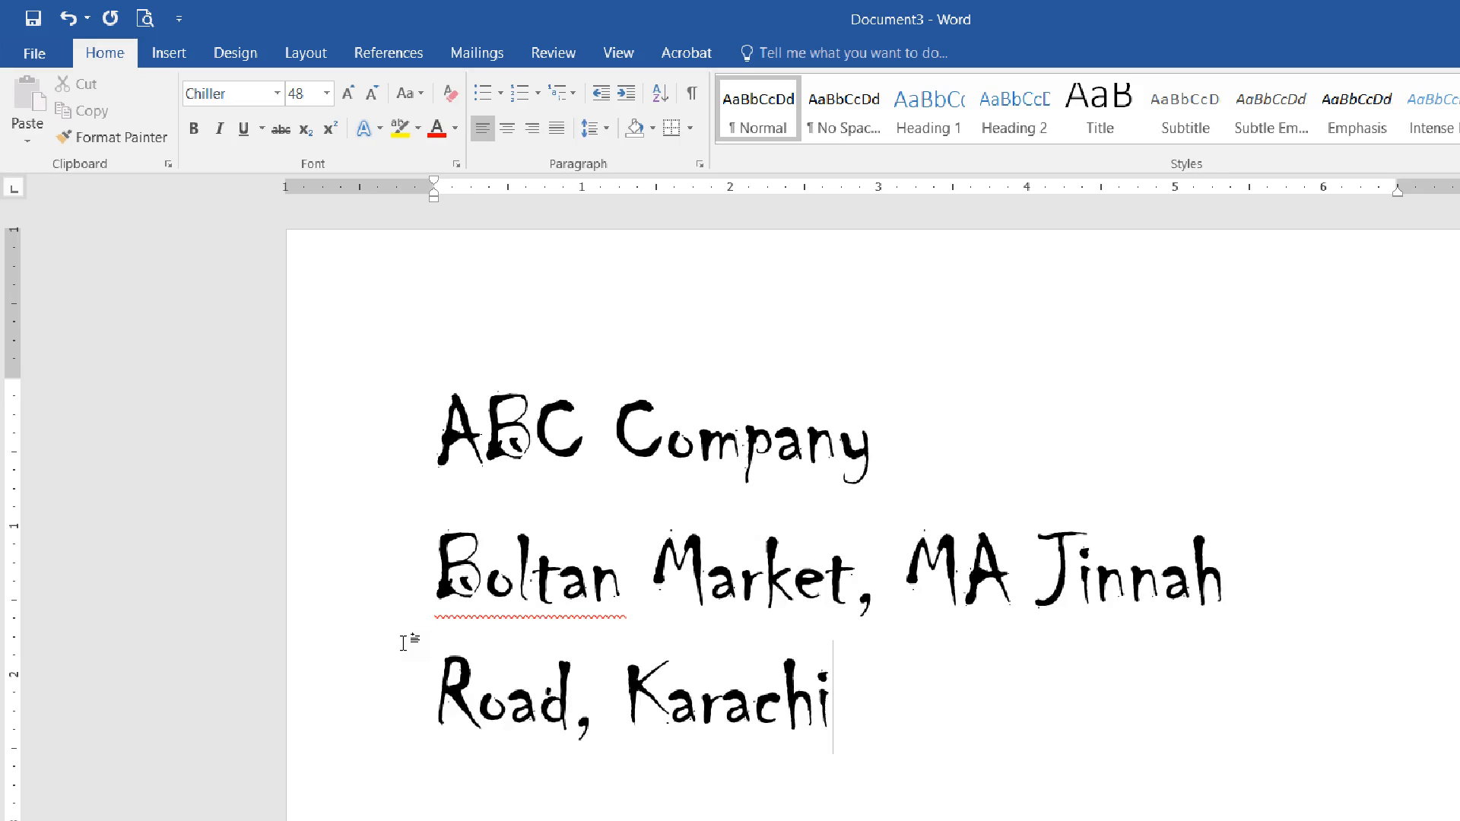
# - Change the font of the address paragraph below the heading to Times New Roman
pyautogui.tripleClick(675, 596)
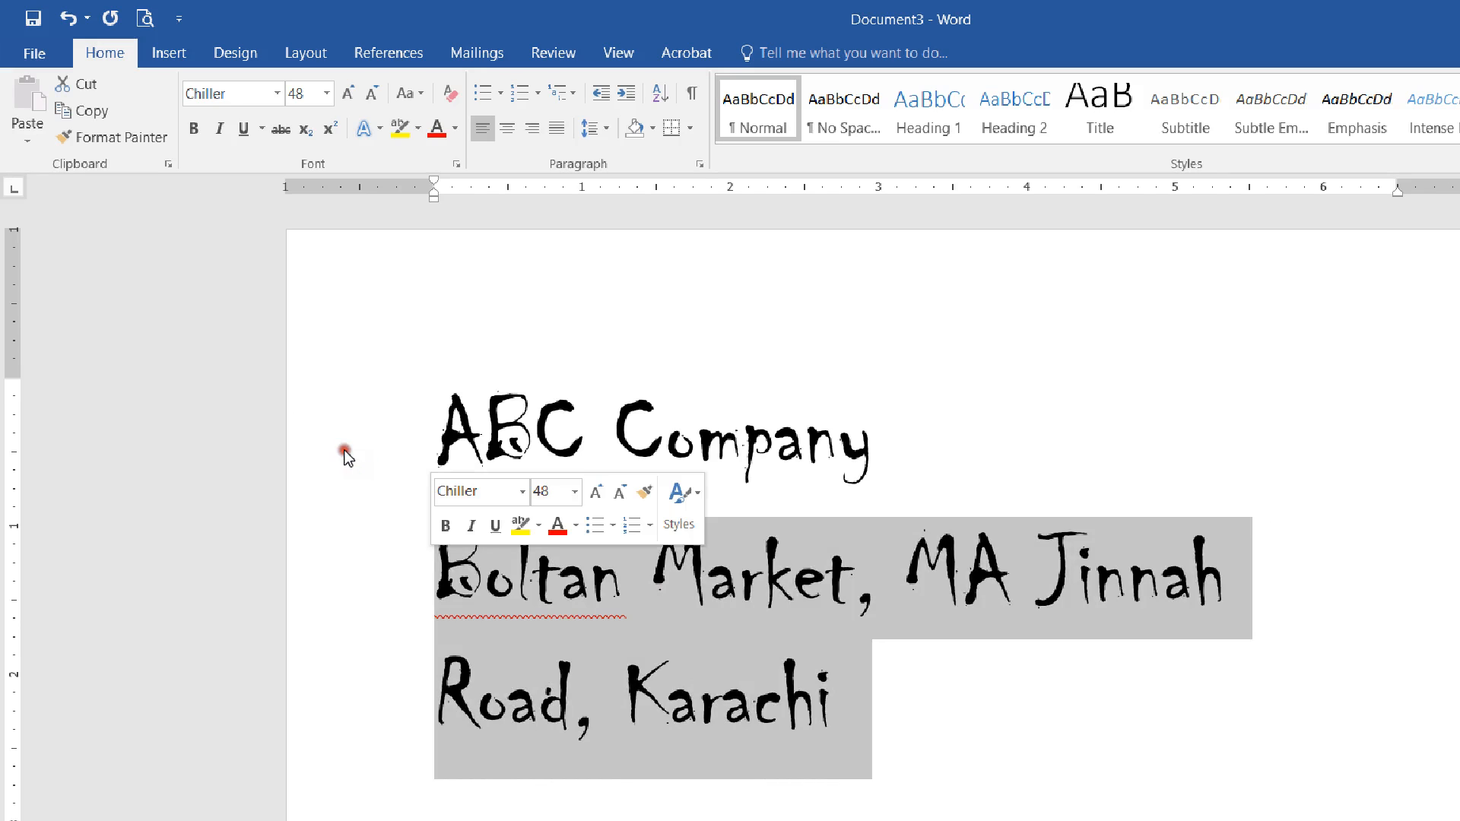
pyautogui.click(479, 507)
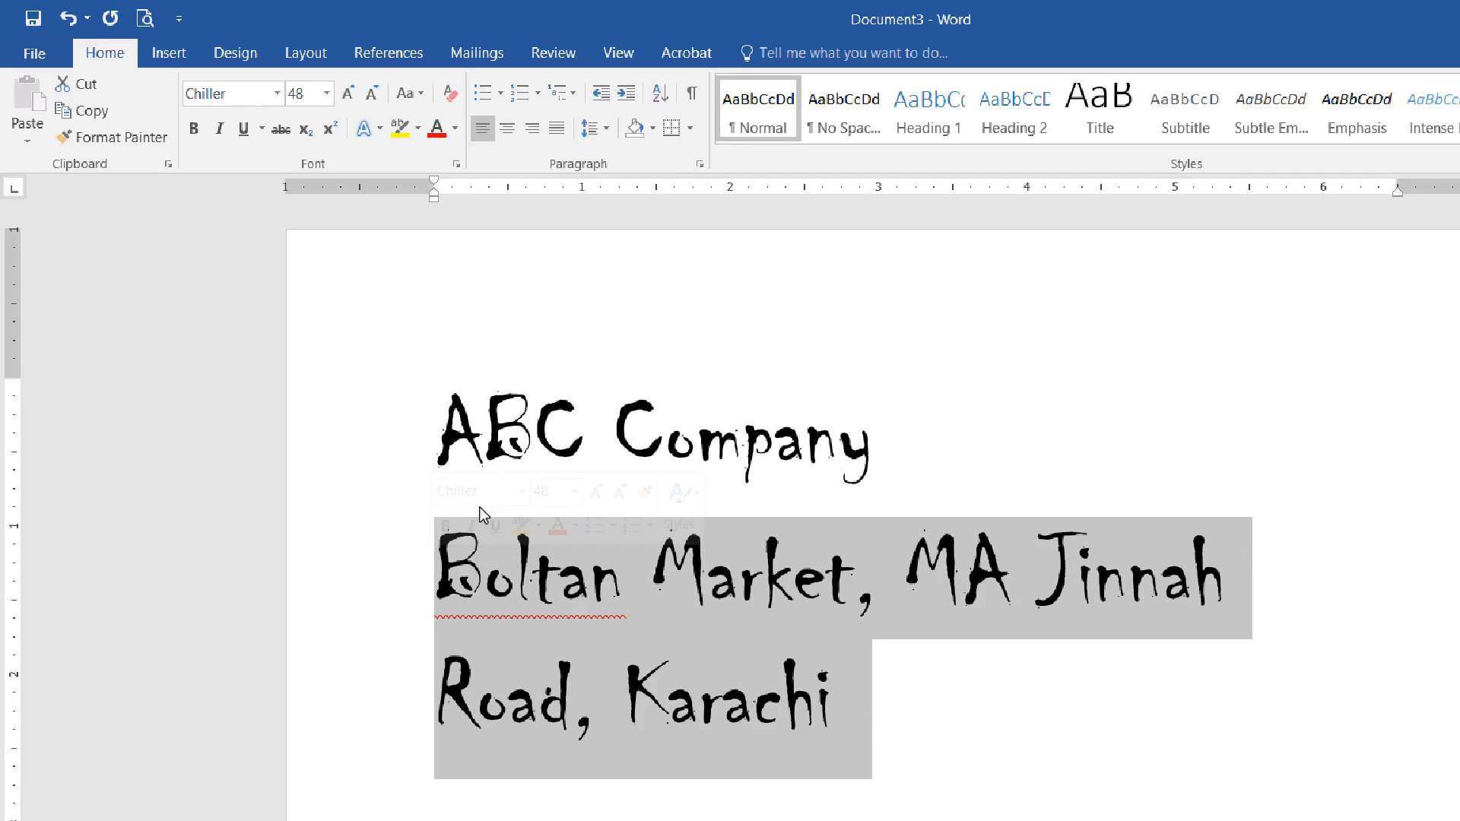
pyautogui.click(224, 80)
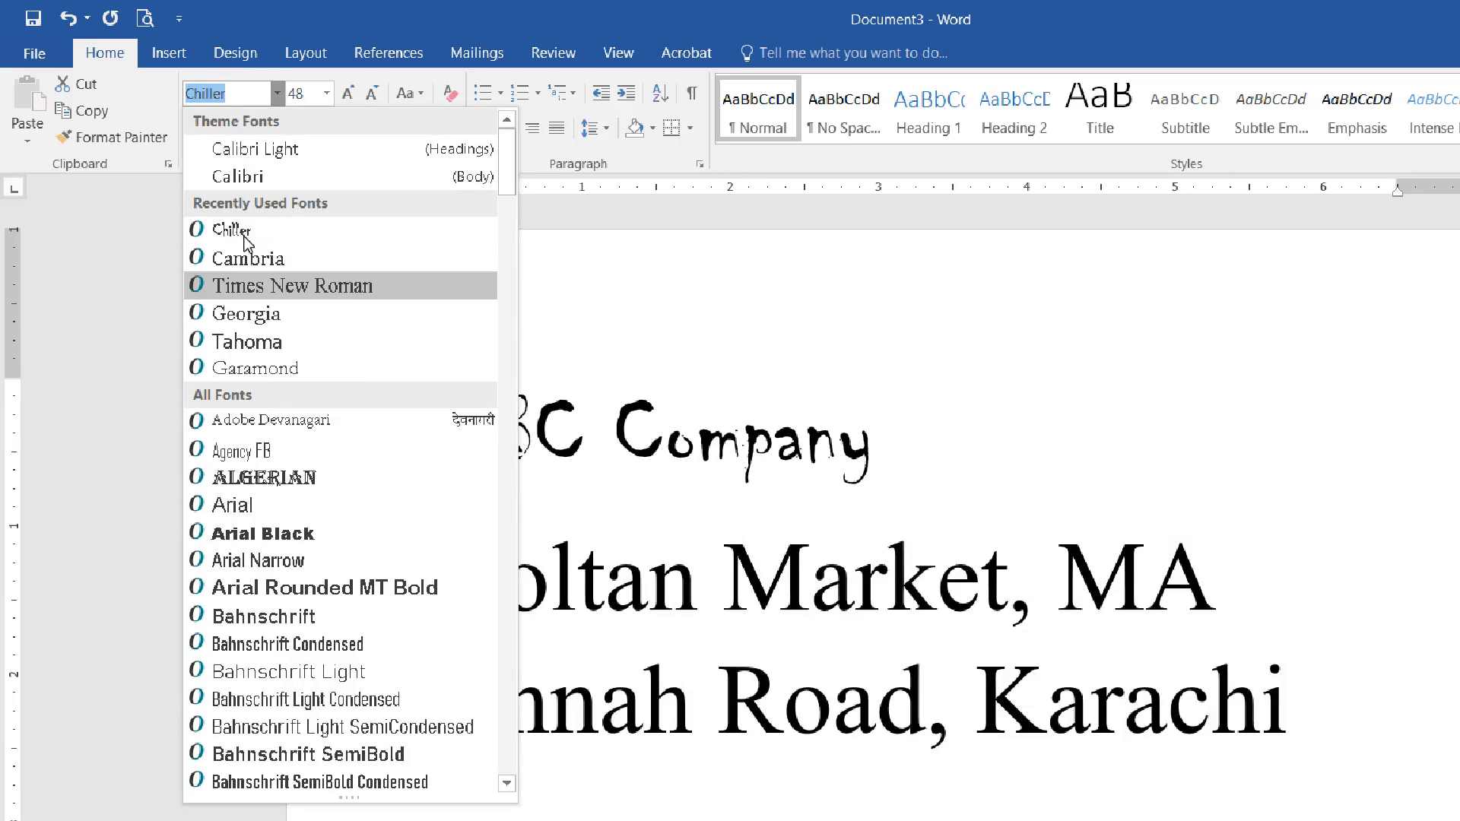
pyautogui.press('Escape')
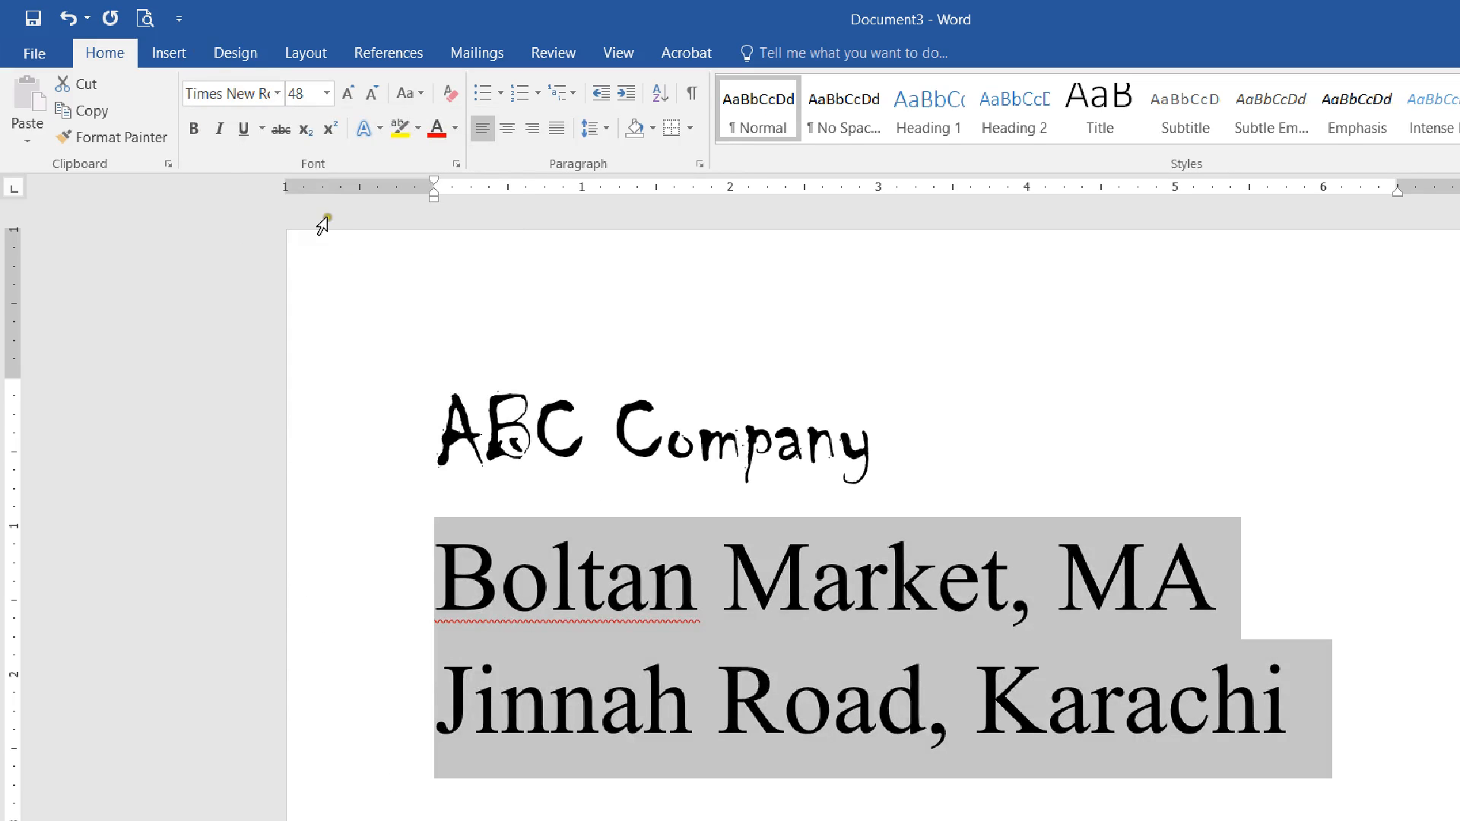
# - Shrink the address line's font size in increments to 18 and deselect the text
pyautogui.click(371, 94)
pyautogui.click(372, 93)
pyautogui.click(372, 94)
pyautogui.click(372, 94)
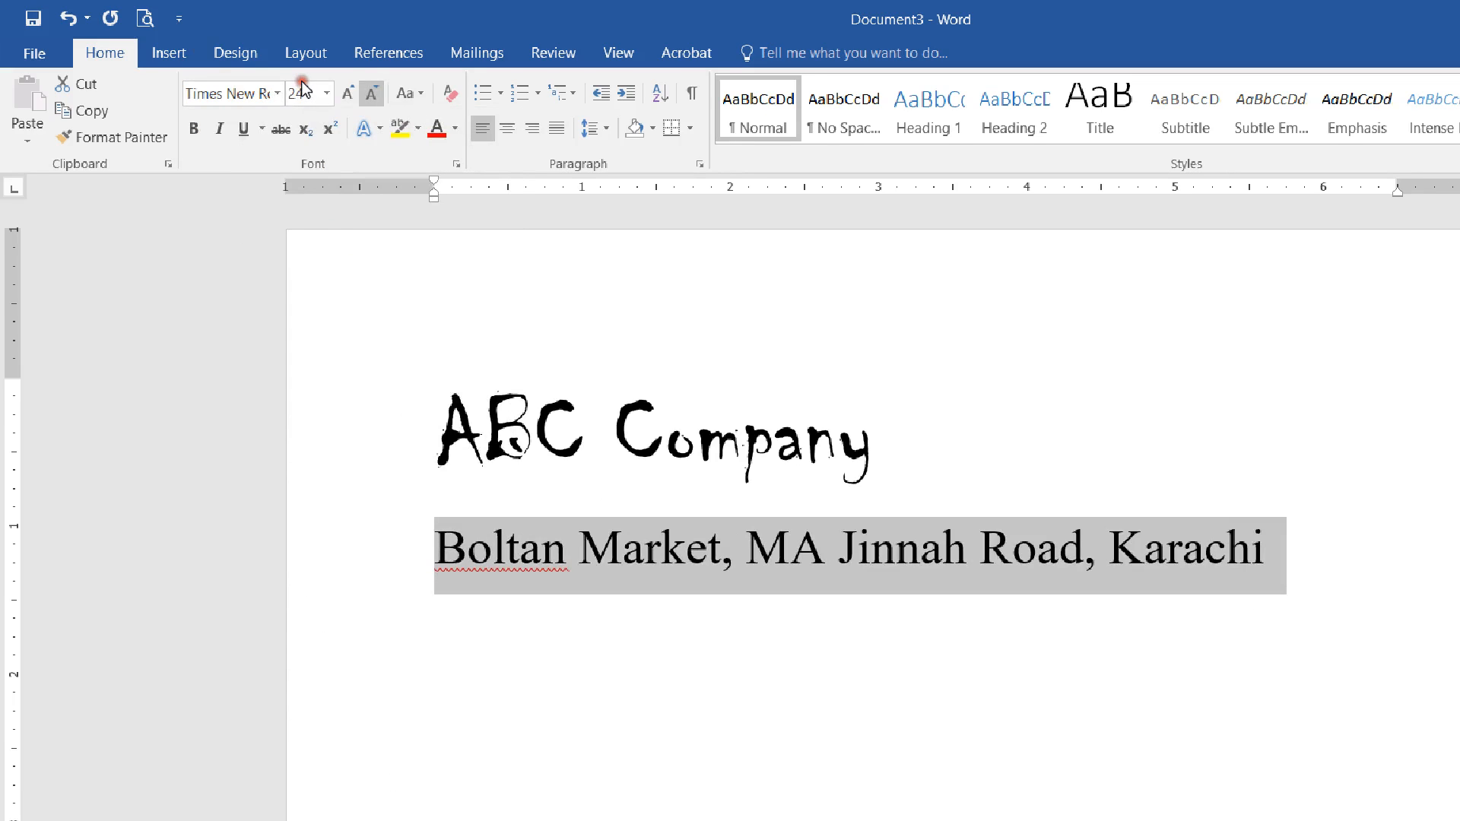
pyautogui.click(372, 94)
pyautogui.click(372, 94)
pyautogui.click(372, 93)
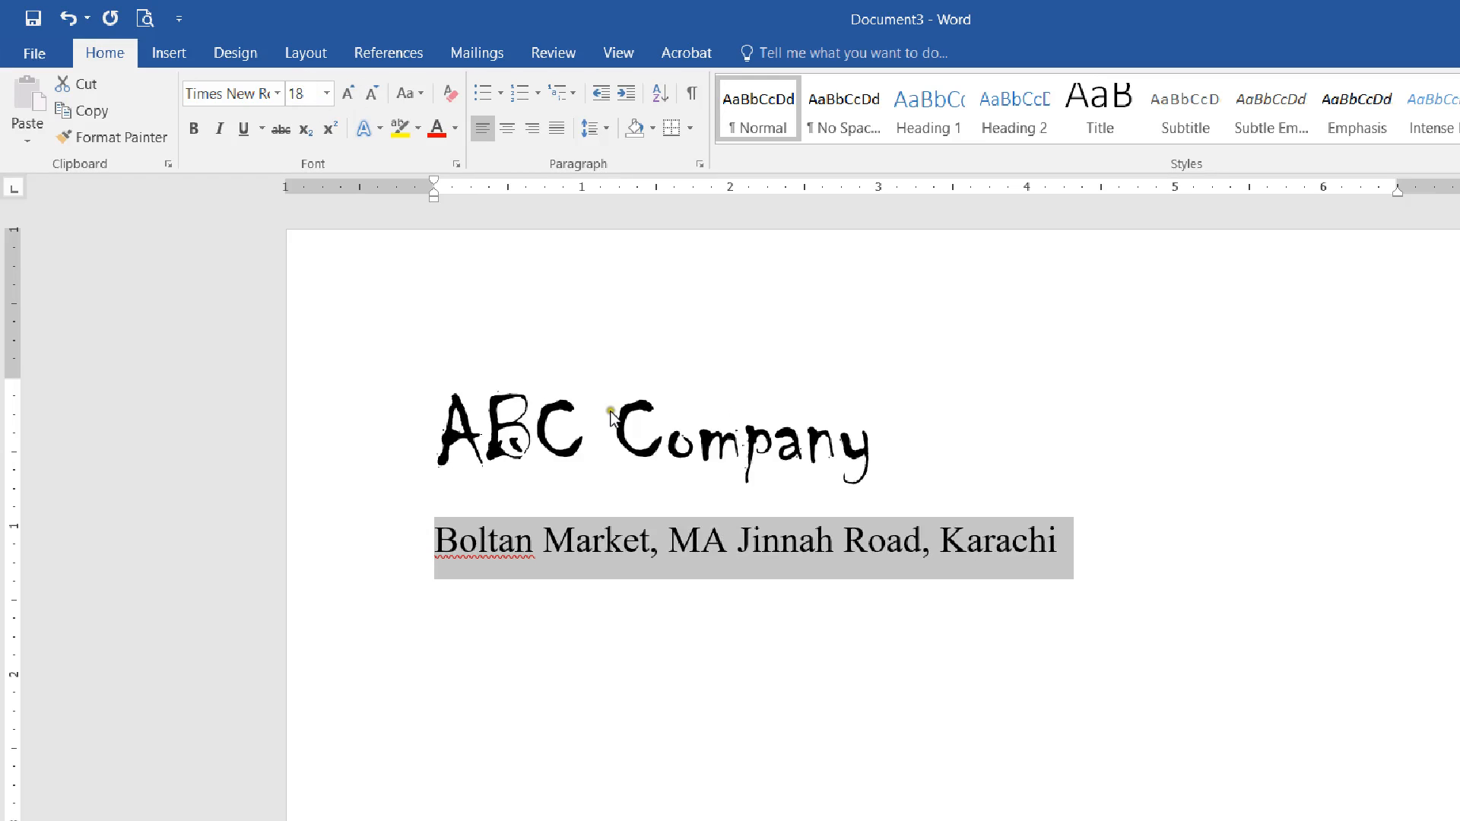
pyautogui.press('Right')
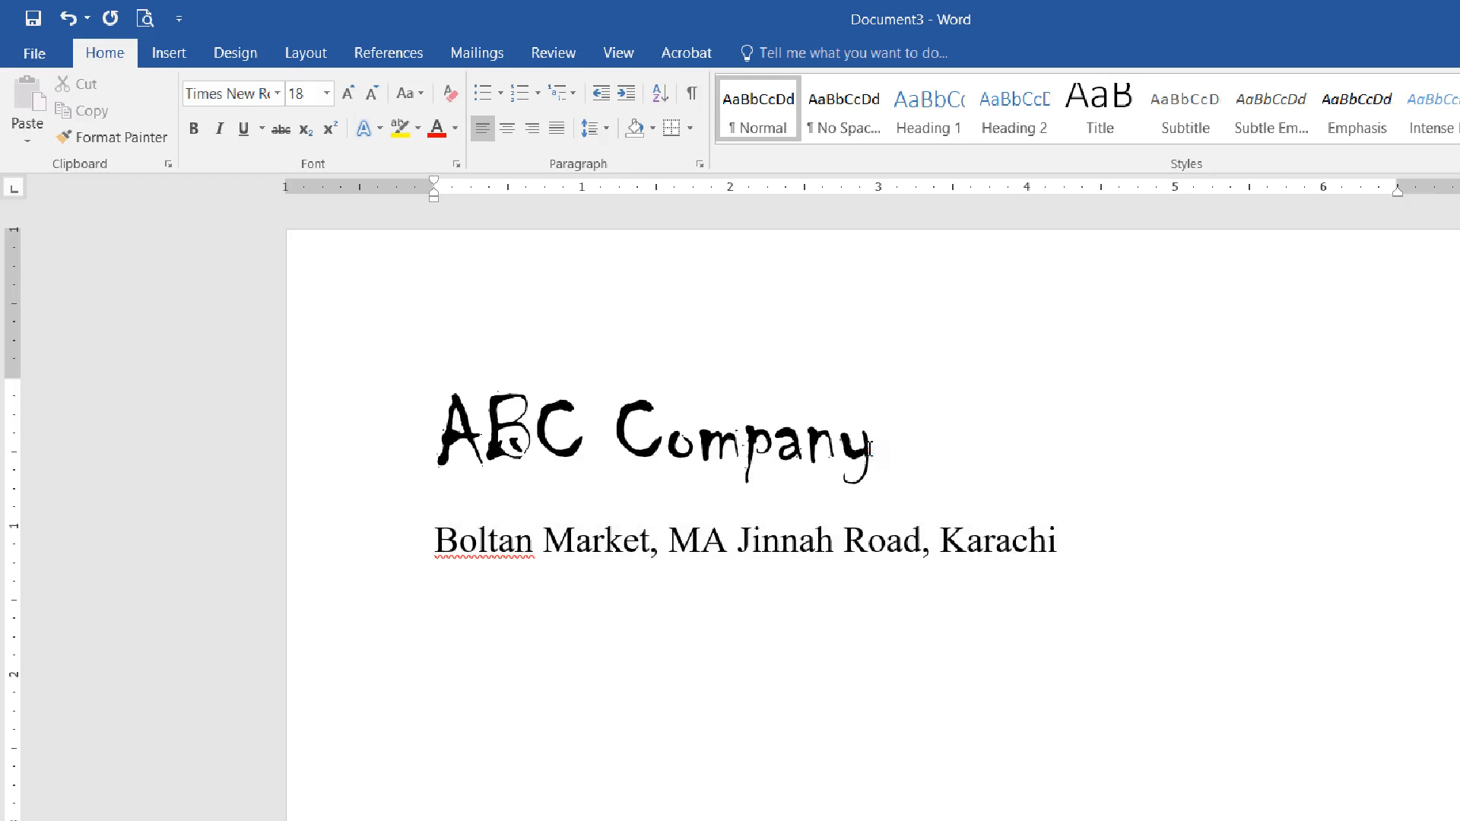
# - End the address line with a period and start a new line below it
pyautogui.write('.')
pyautogui.press('Return')
pyautogui.press('Return')
# - Try bold and italic formatting on both the heading and the address line, switching each off again
pyautogui.moveTo(255, 357); pyautogui.dragTo(258, 430)
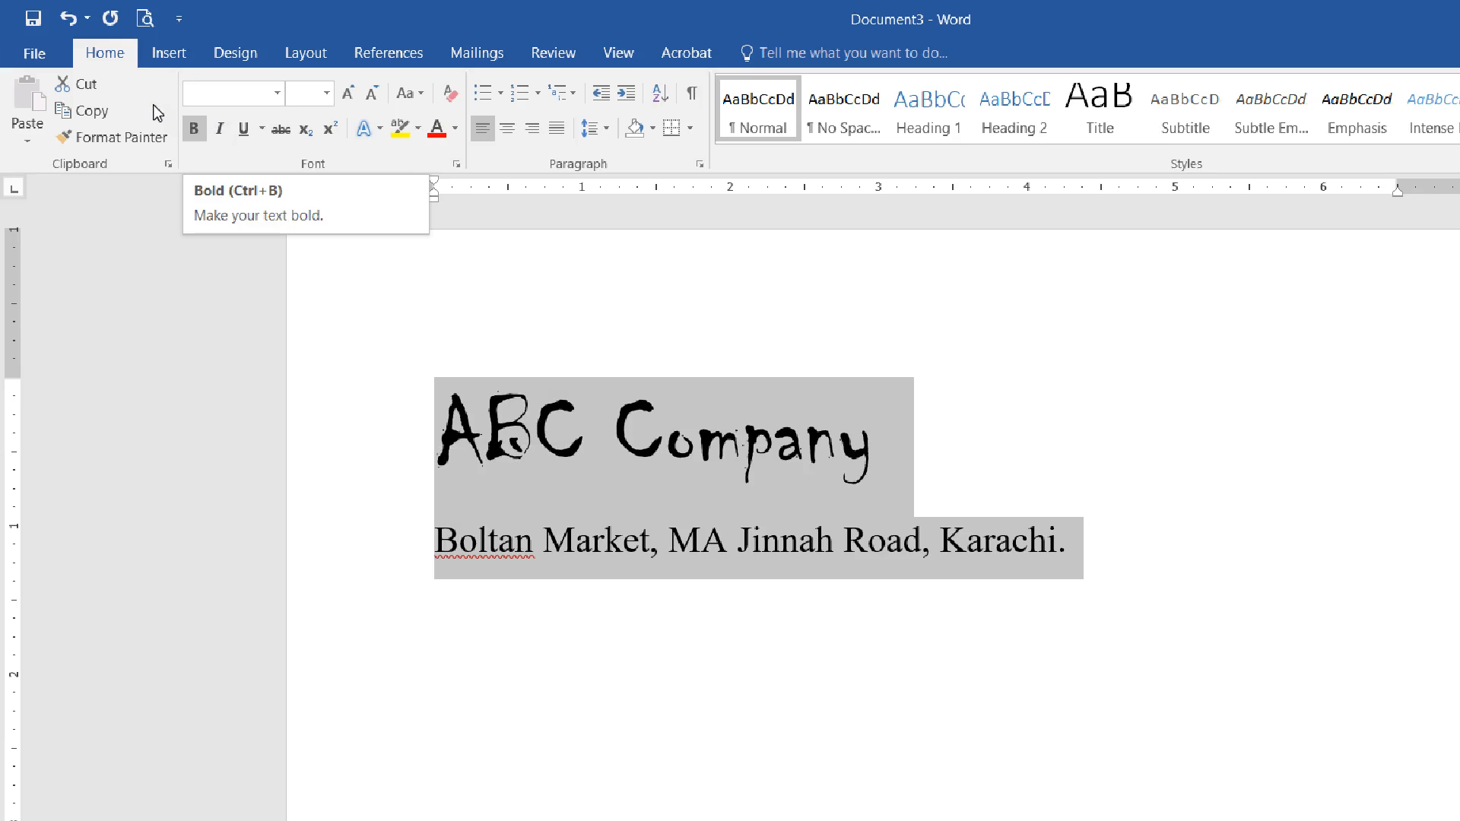
pyautogui.hotkey('ctrl', 'b')
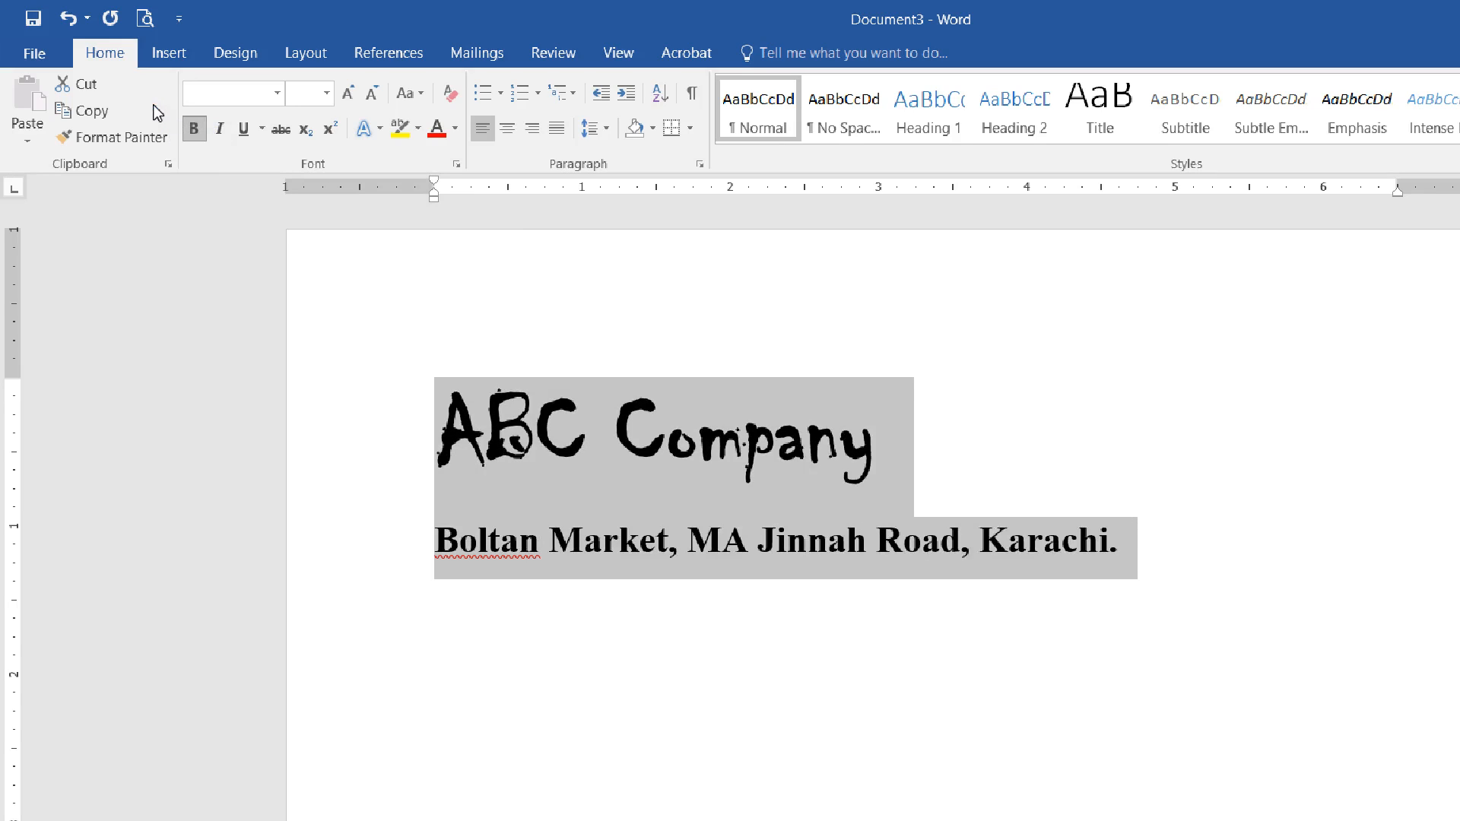
pyautogui.hotkey('ctrl', 'b')
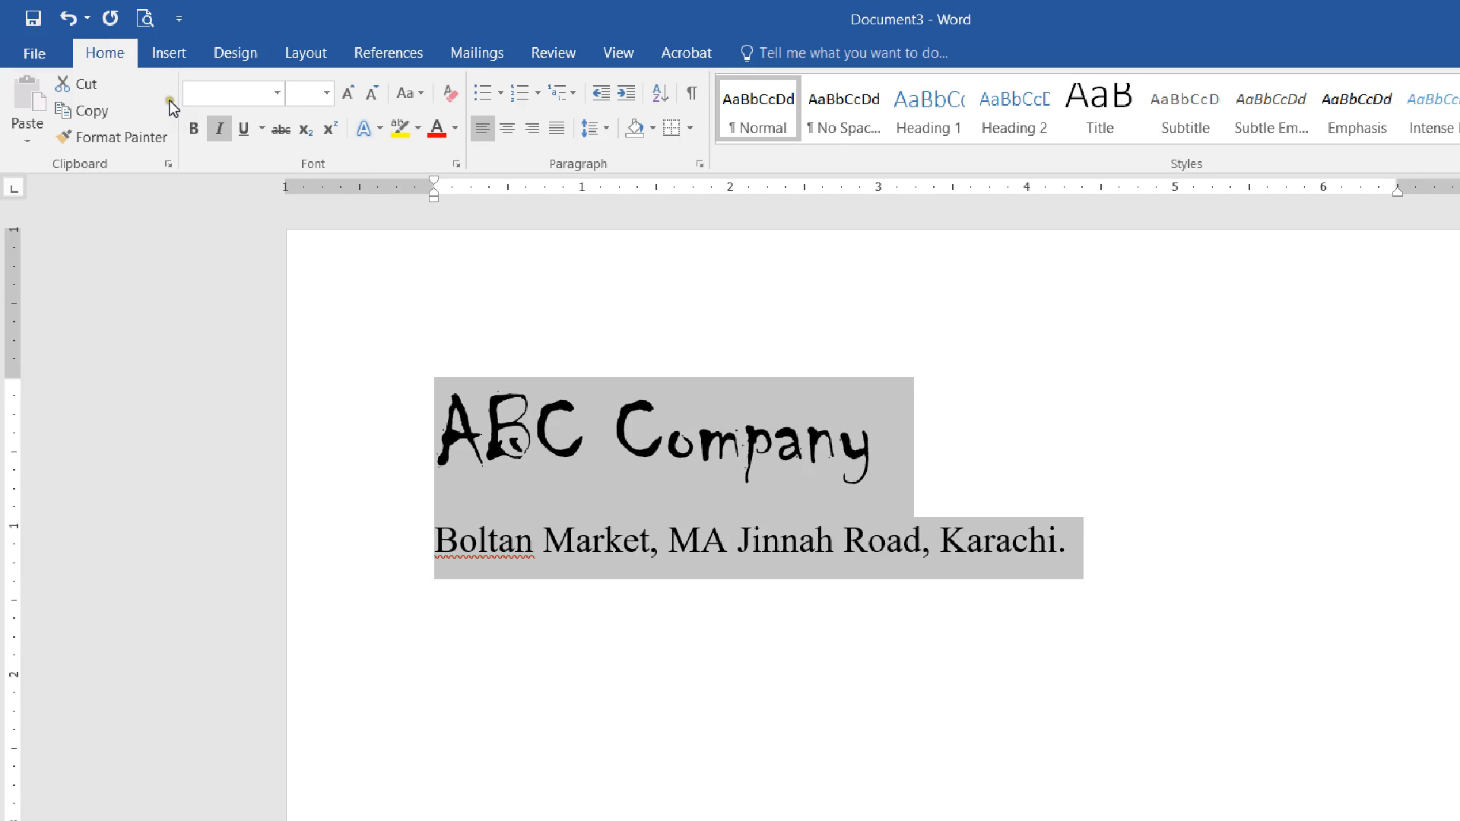
pyautogui.hotkey('ctrl', 'i')
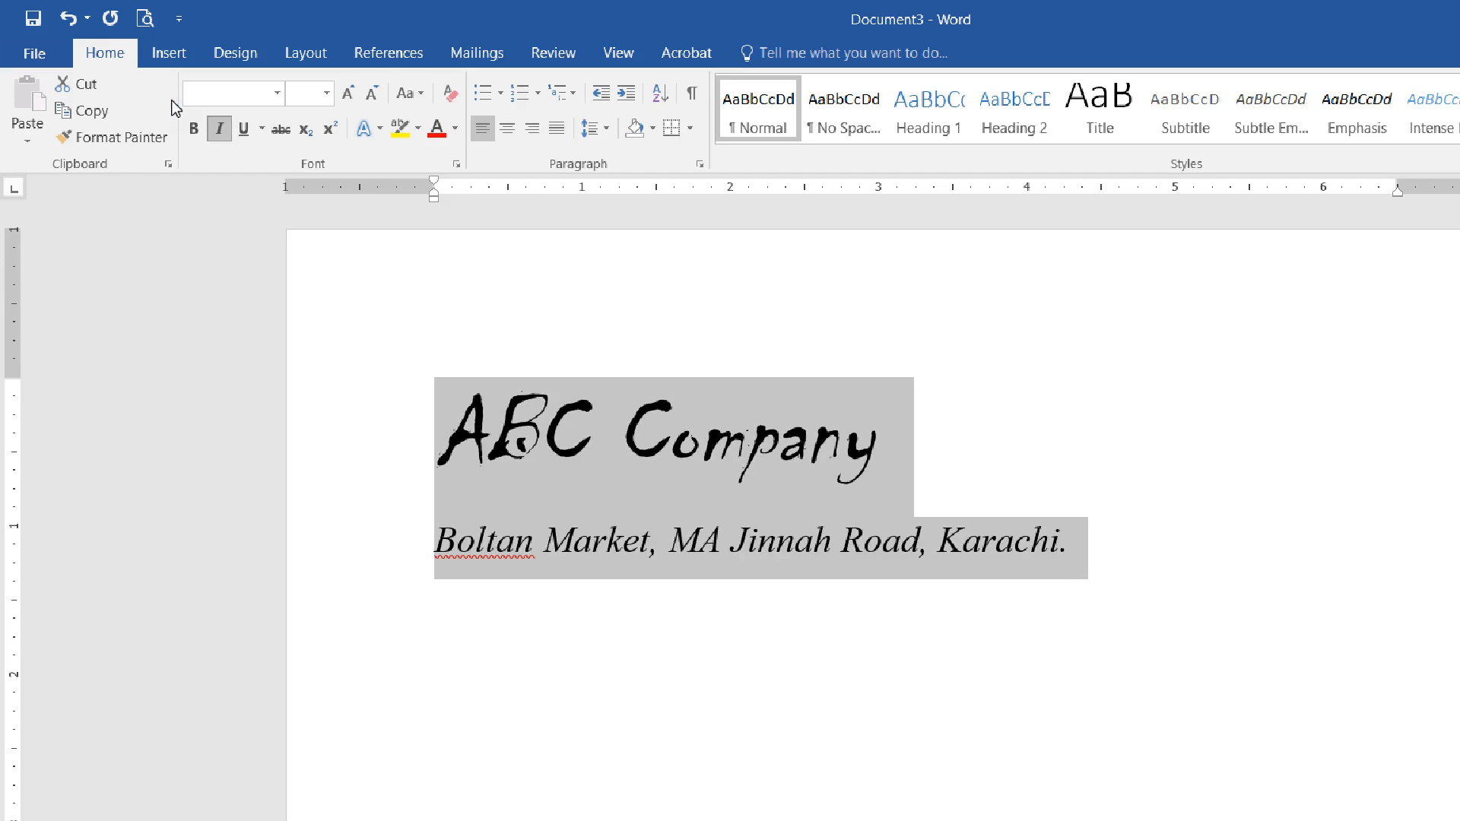
pyautogui.hotkey('ctrl', 'i')
# - Underline the heading and address line and change the underline style to a thick dot-dot-dash line in the Font dialog
pyautogui.hotkey('ctrl', 'u')
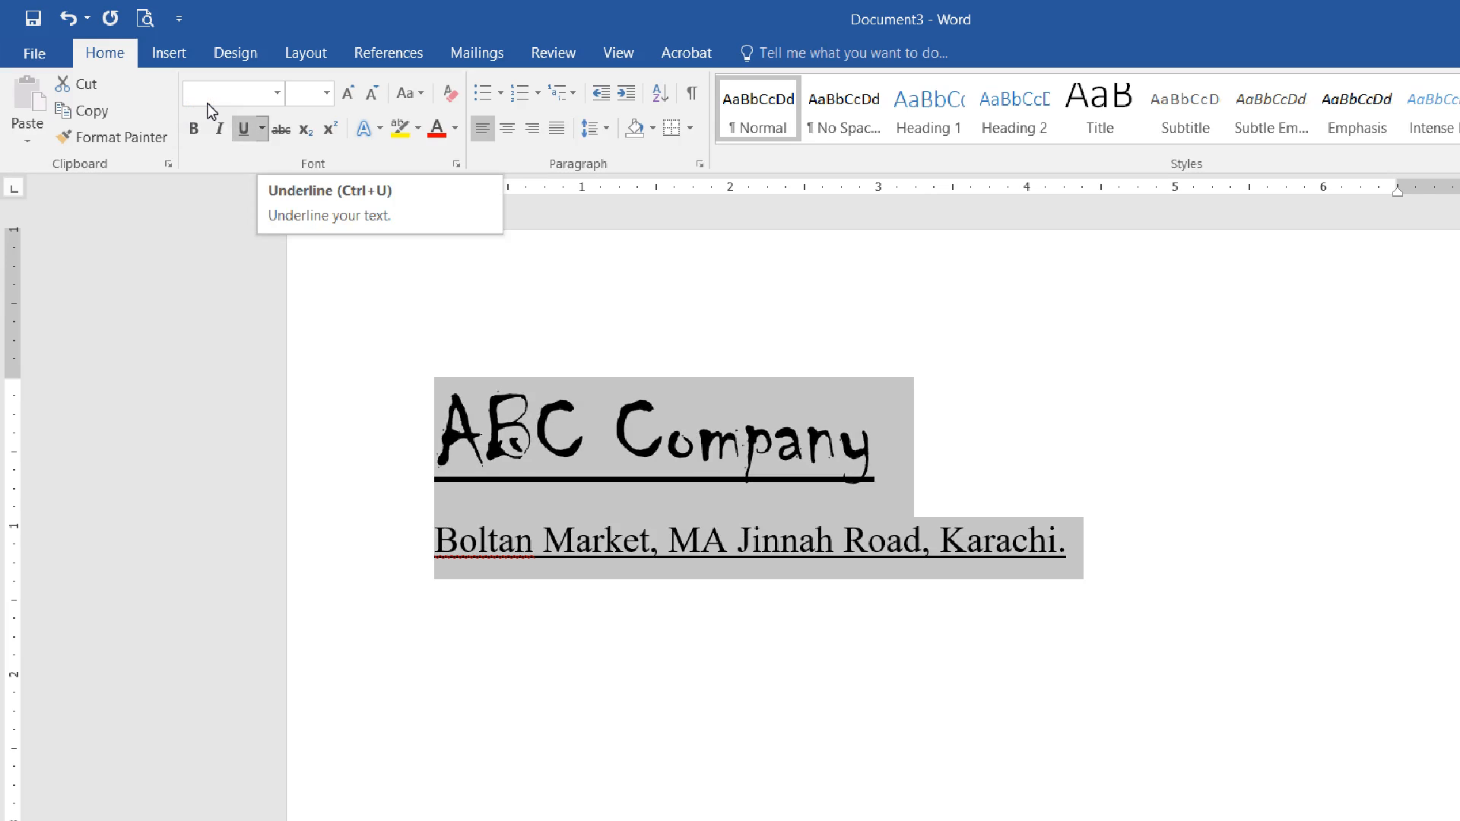
pyautogui.click(262, 129)
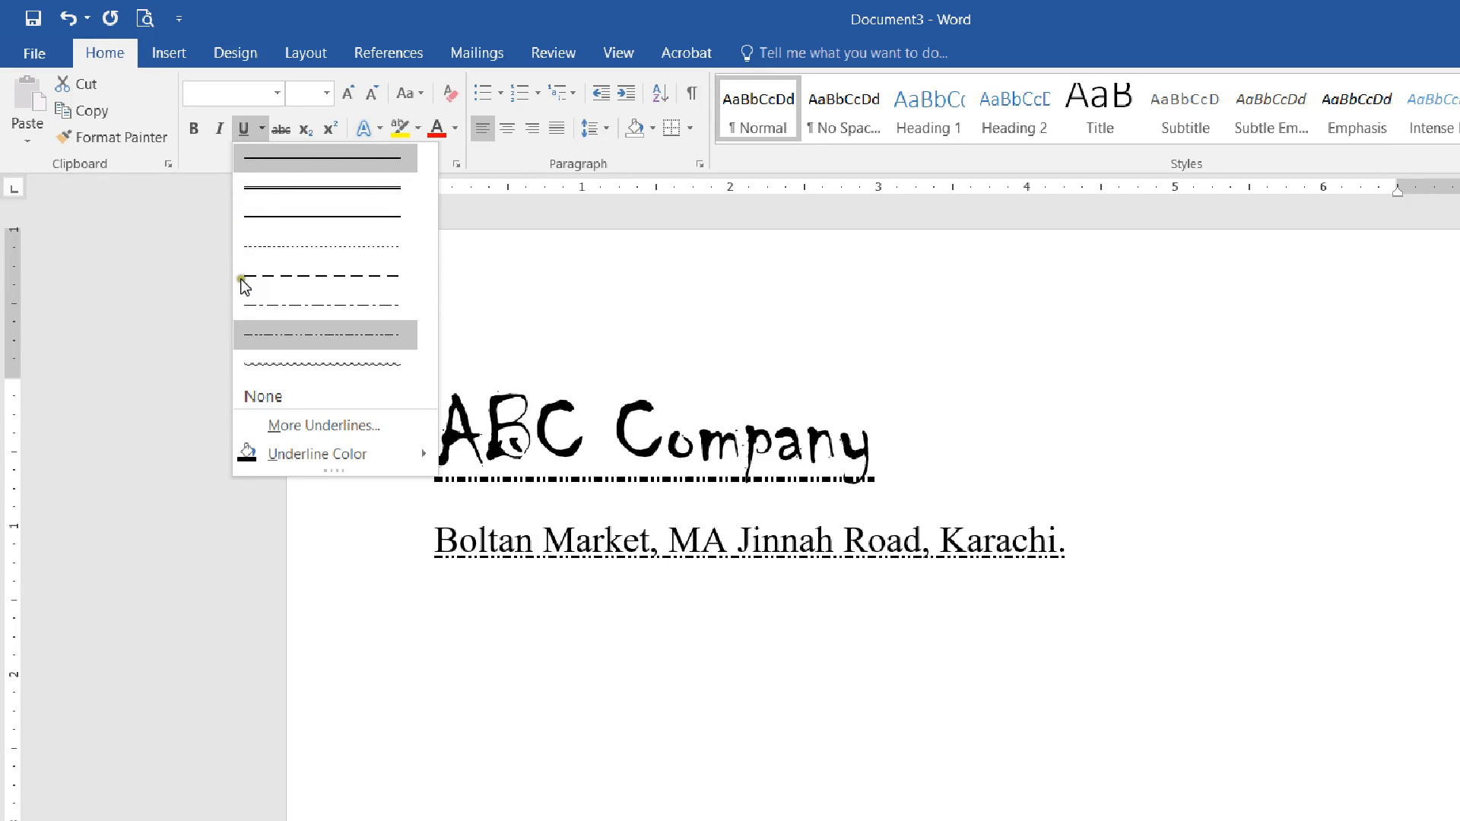
pyautogui.press('Down')
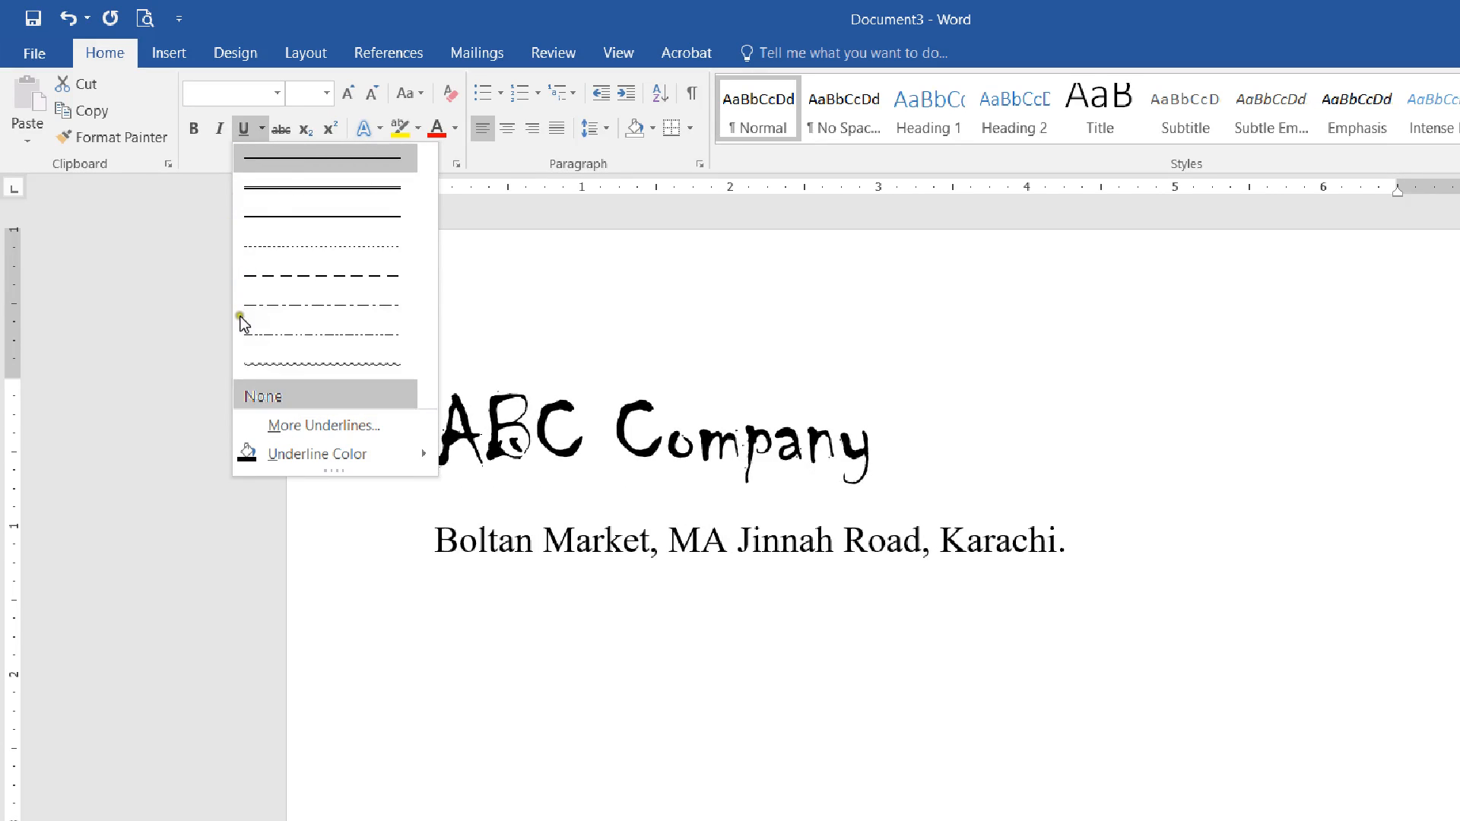
pyautogui.press('Down')
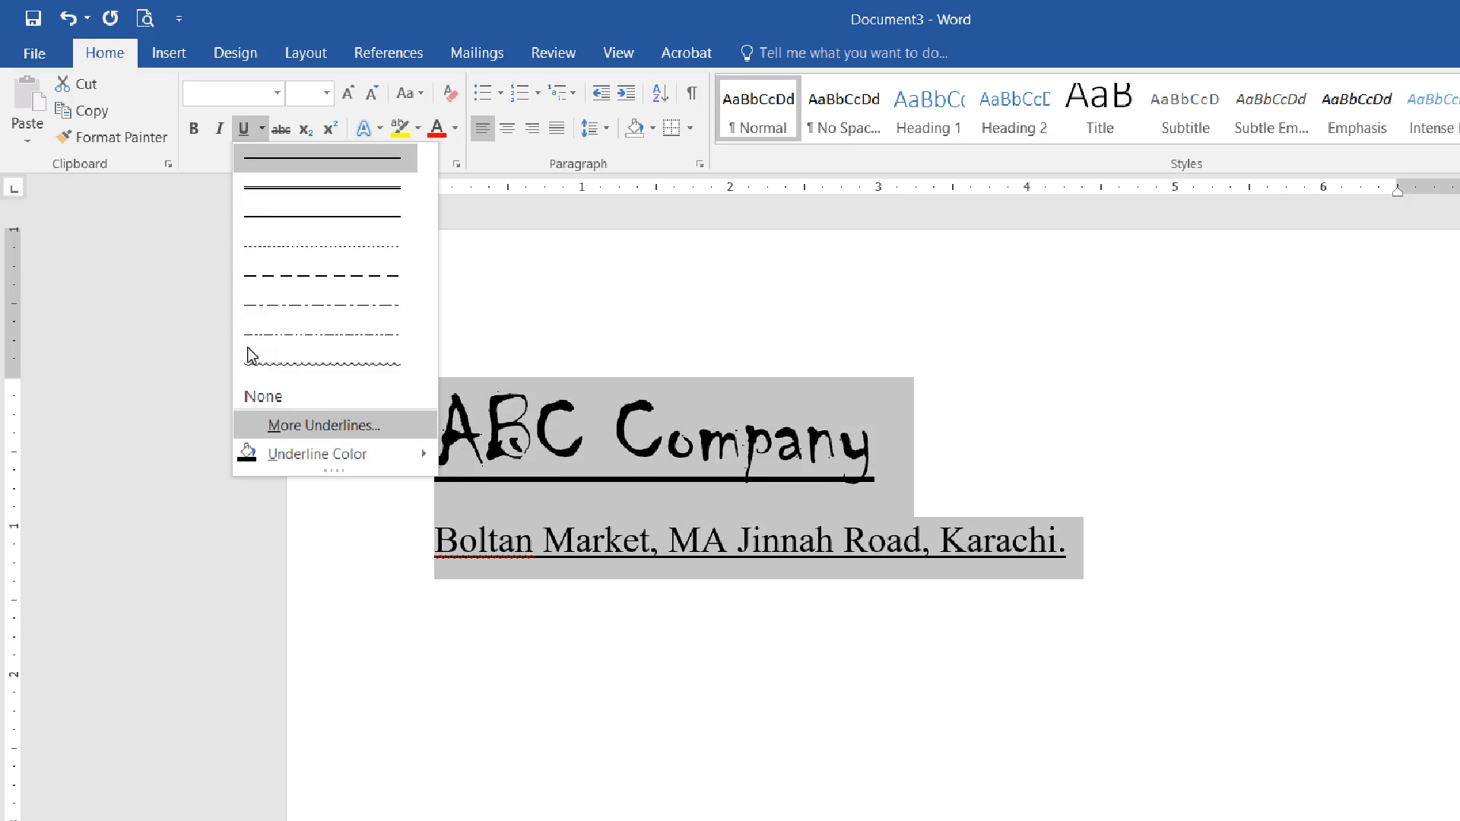
pyautogui.press('Return')
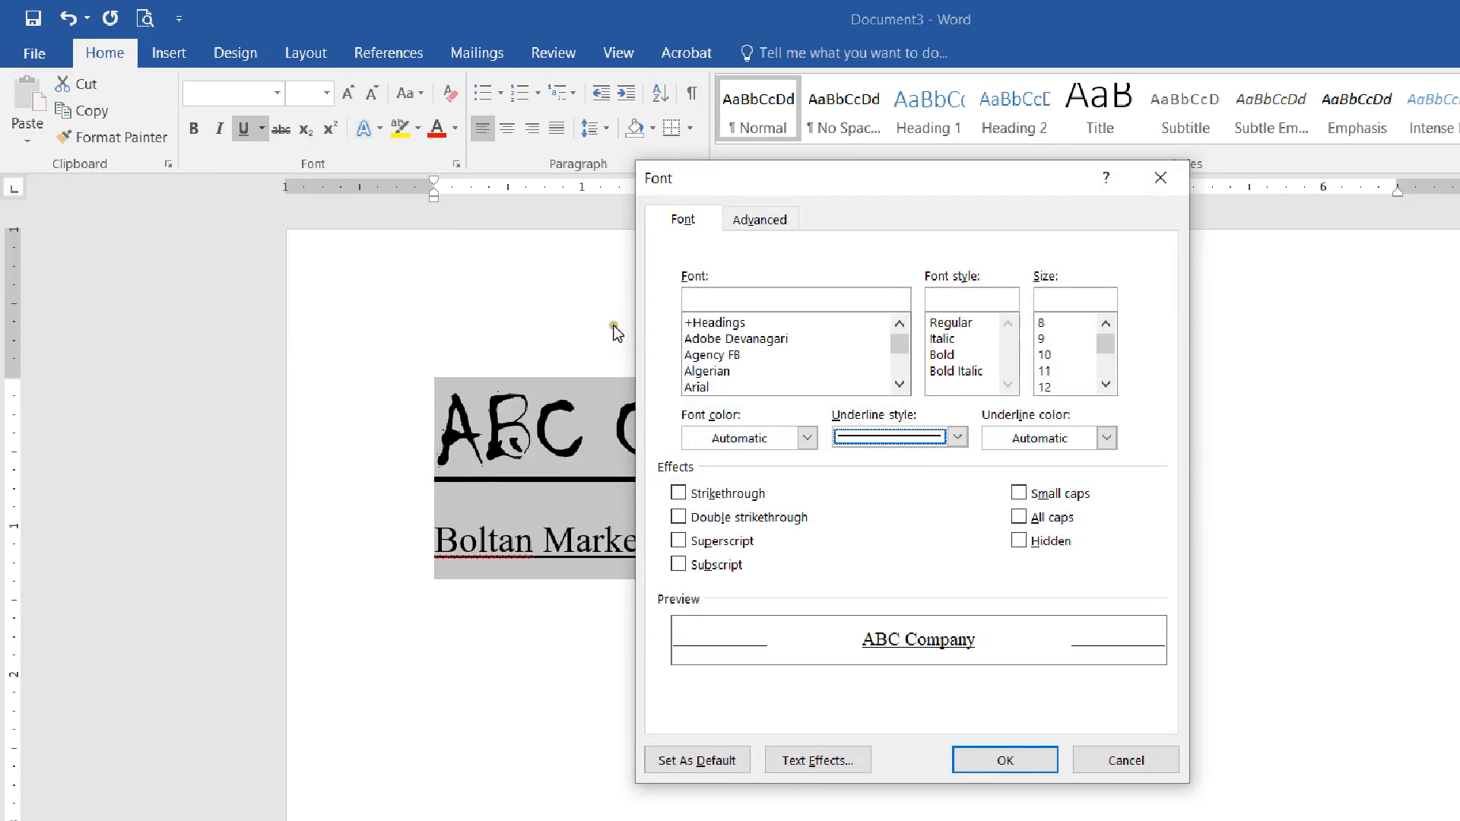
pyautogui.hotkey('alt', 'Down')
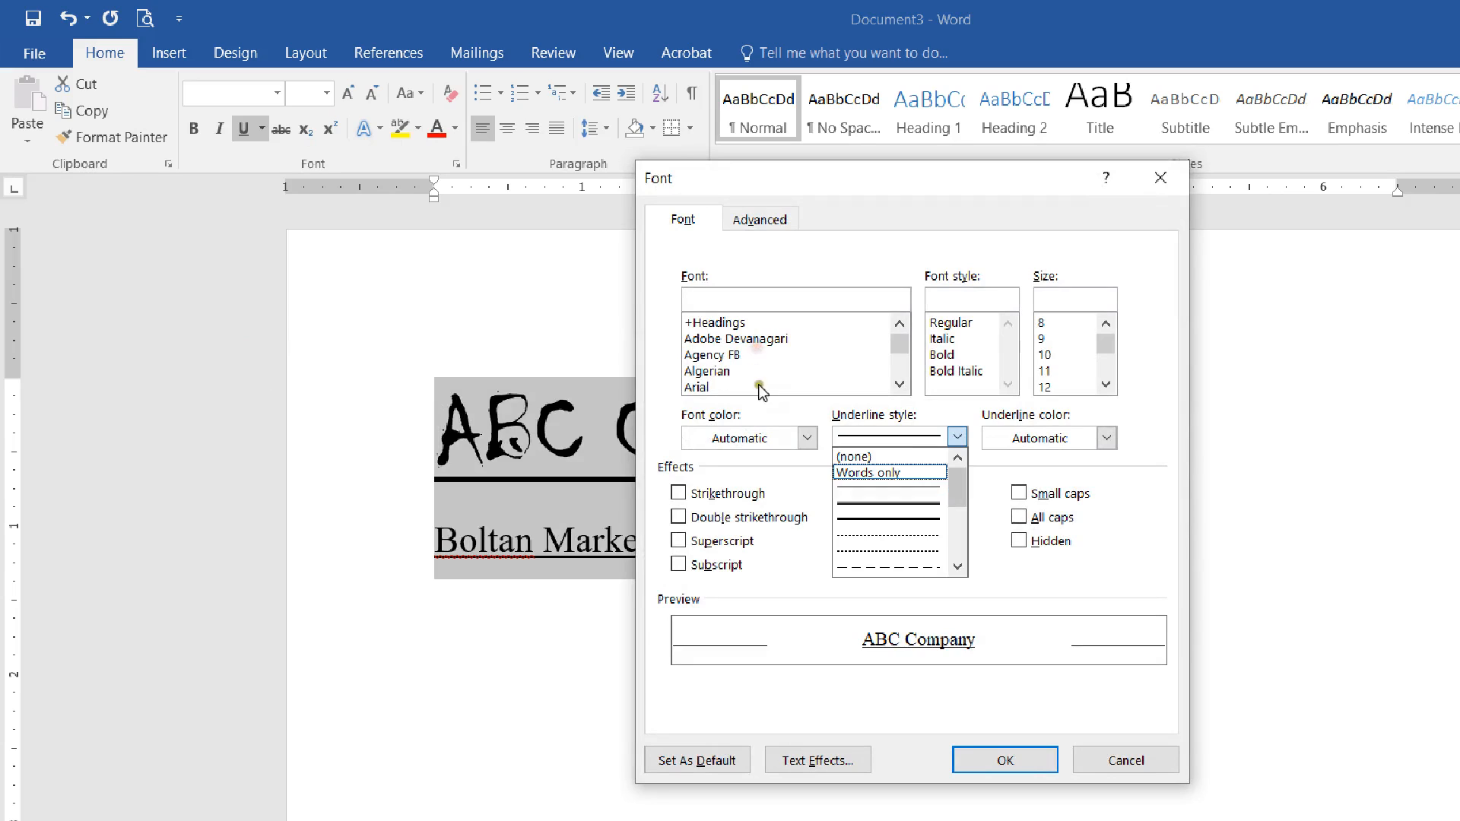
pyautogui.scroll(-3, 768, 409)
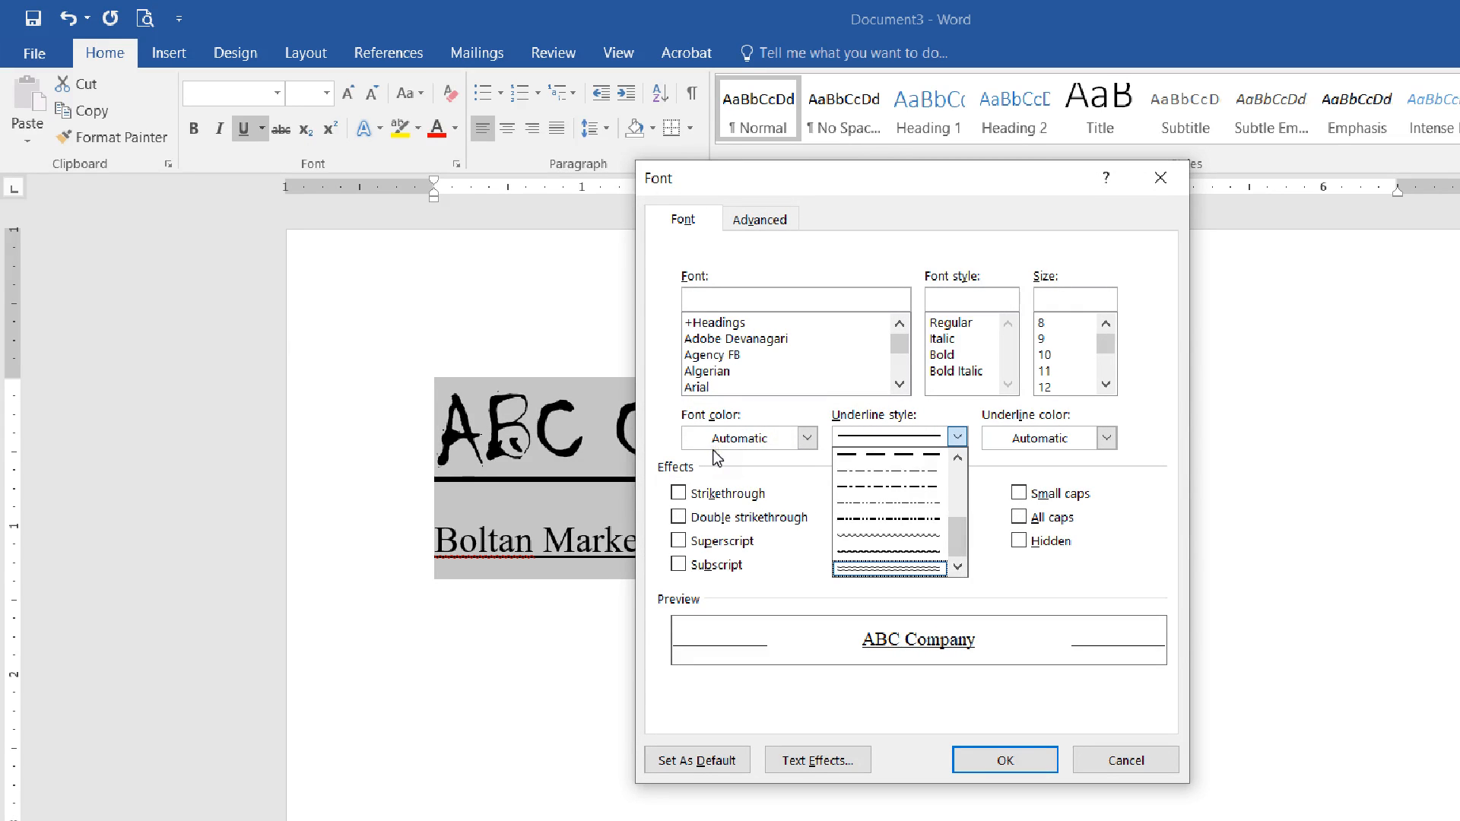
pyautogui.press('Return')
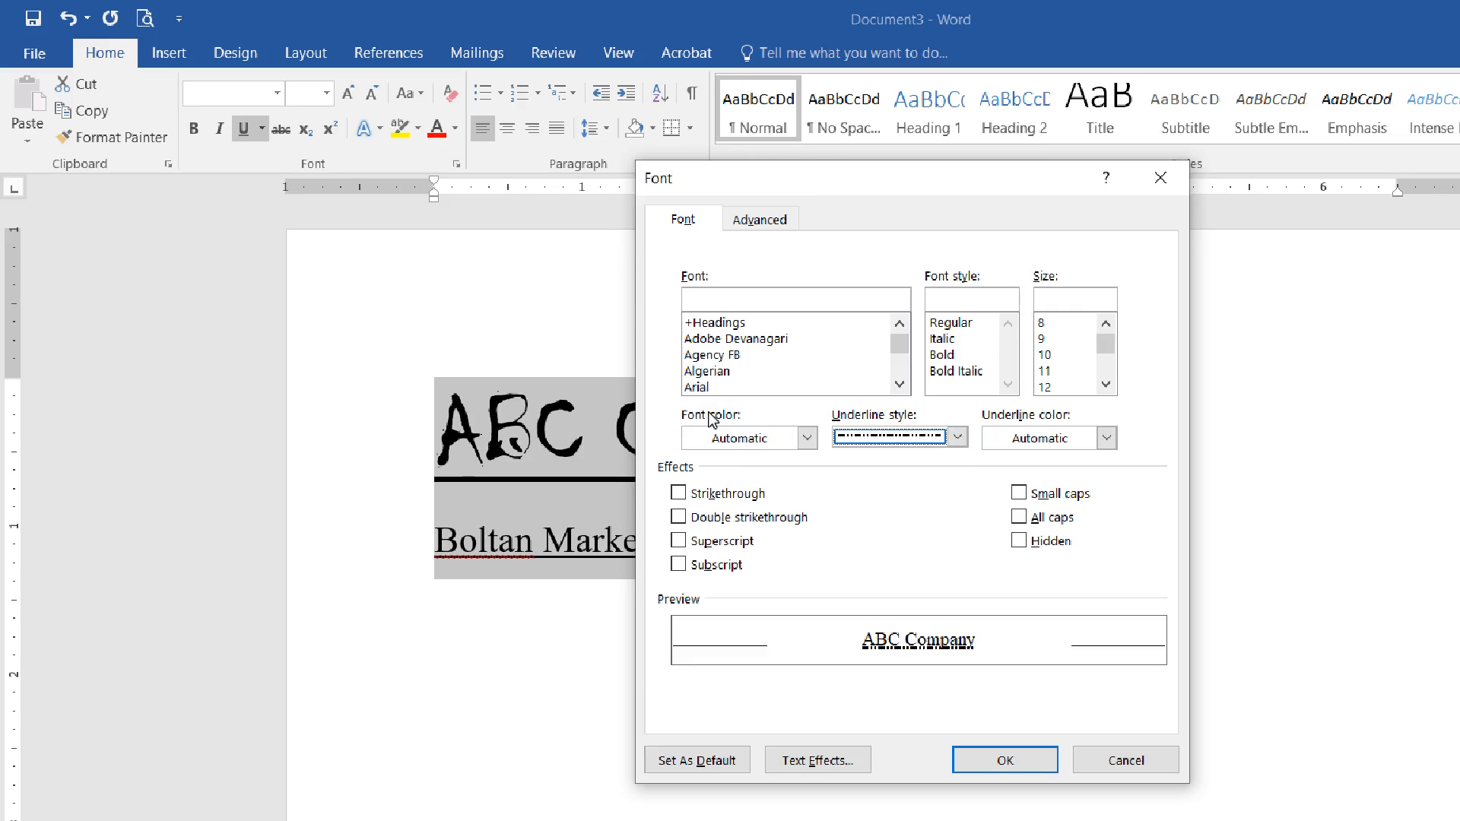
pyautogui.press('Return')
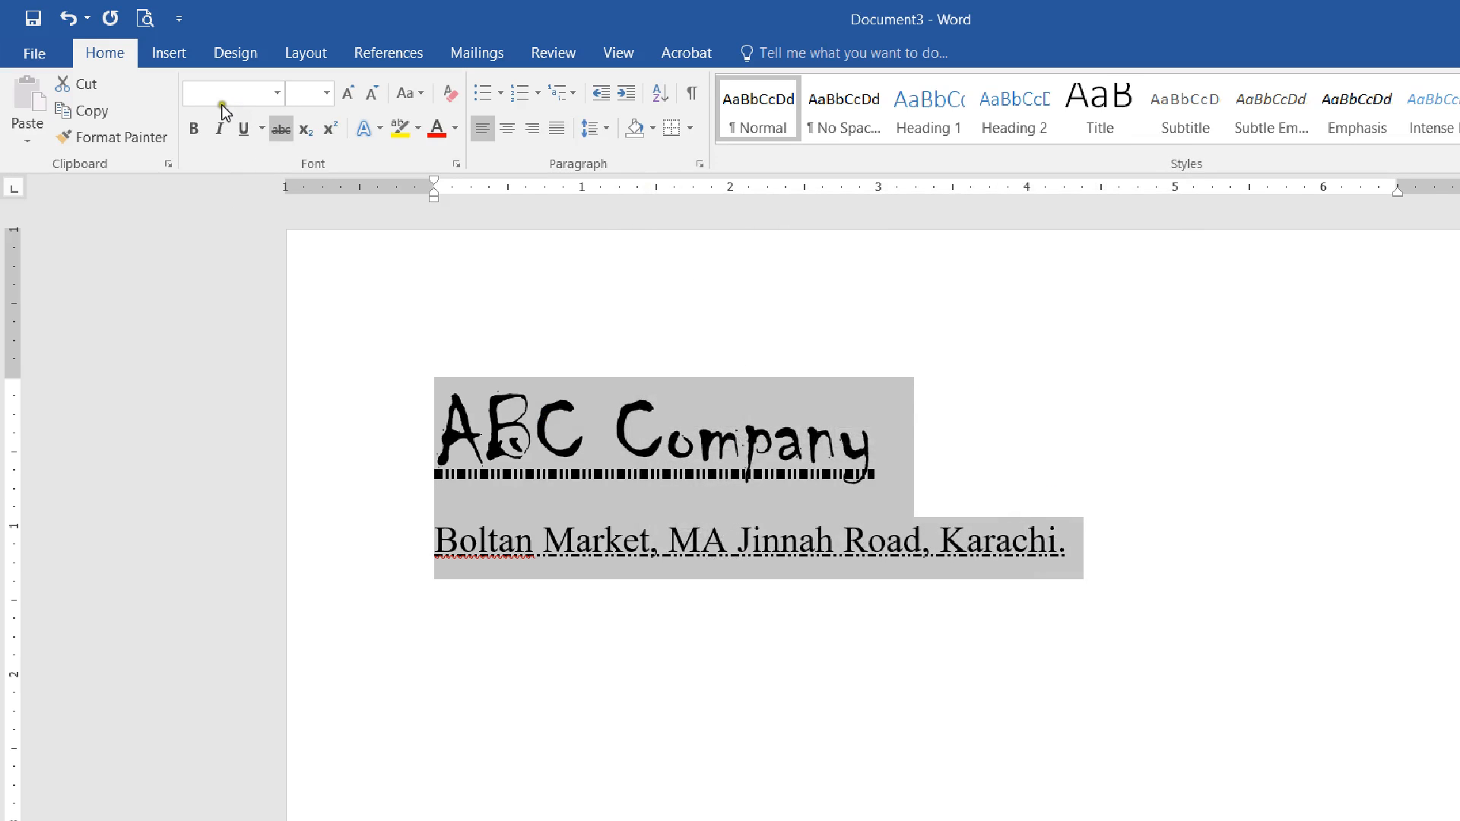
# - Set the underline color of the heading and address line to the standard red
pyautogui.click(264, 128)
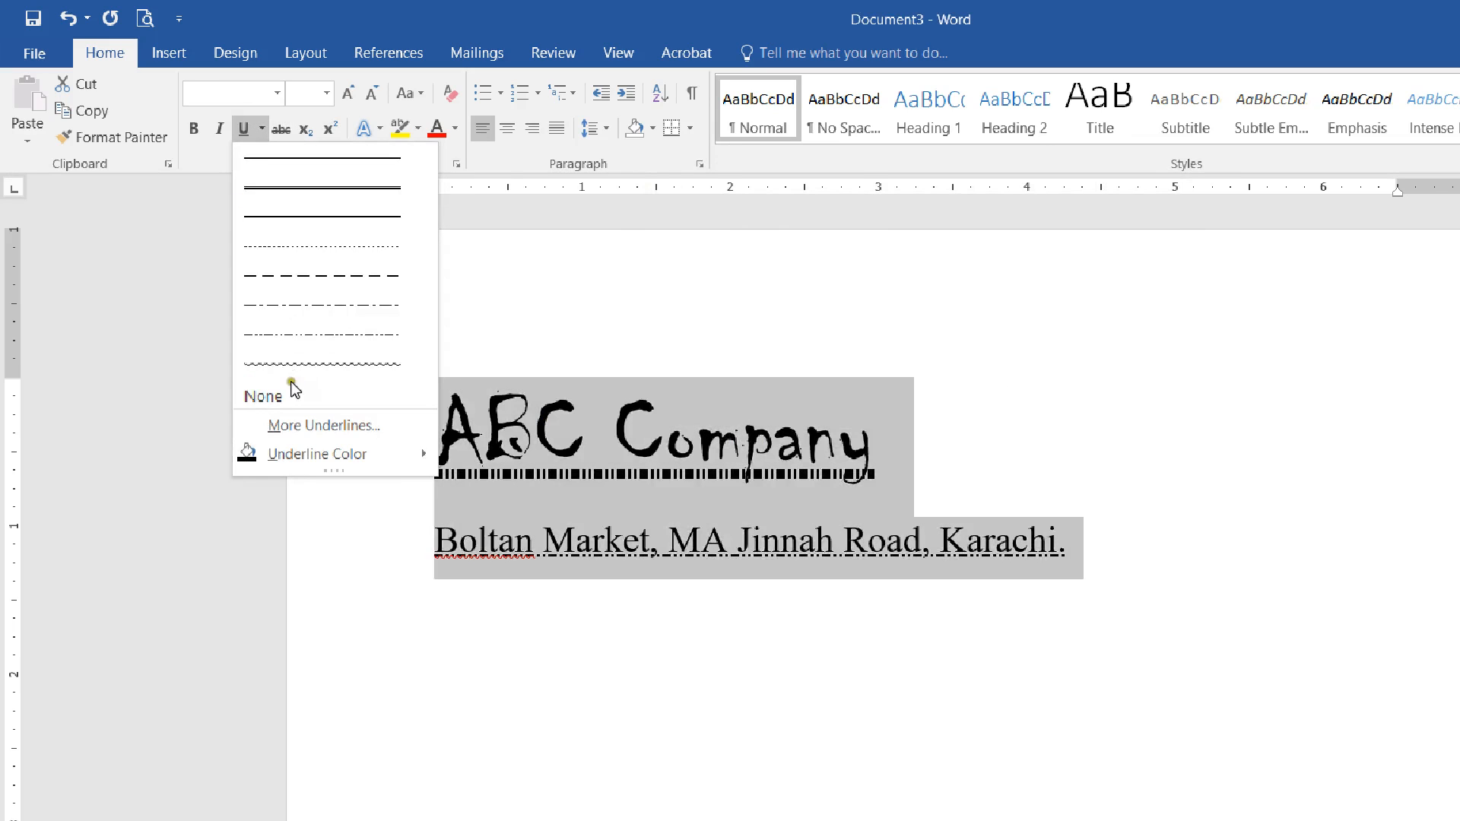
pyautogui.moveTo(317, 454)
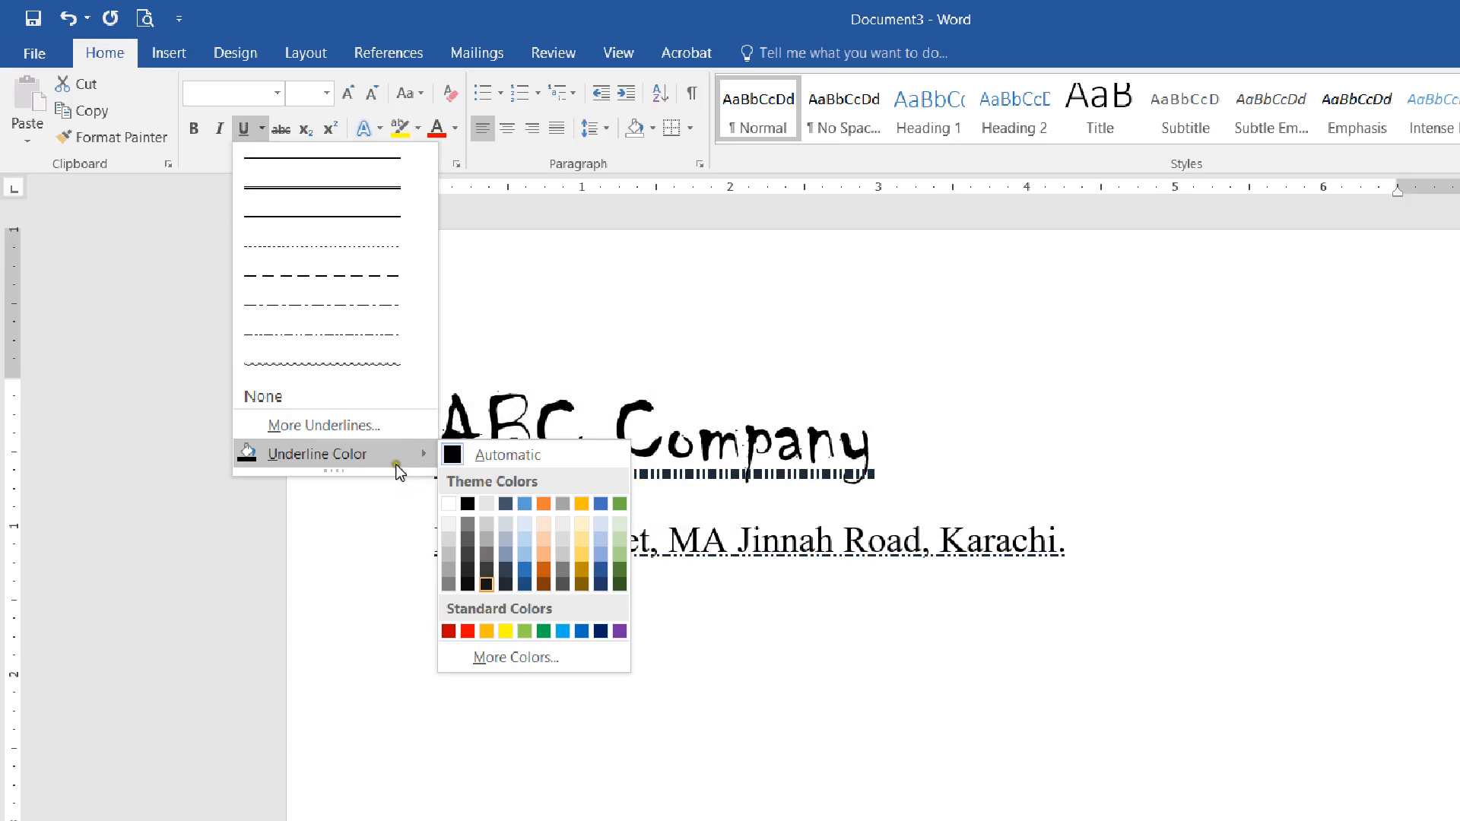
pyautogui.press('Left')
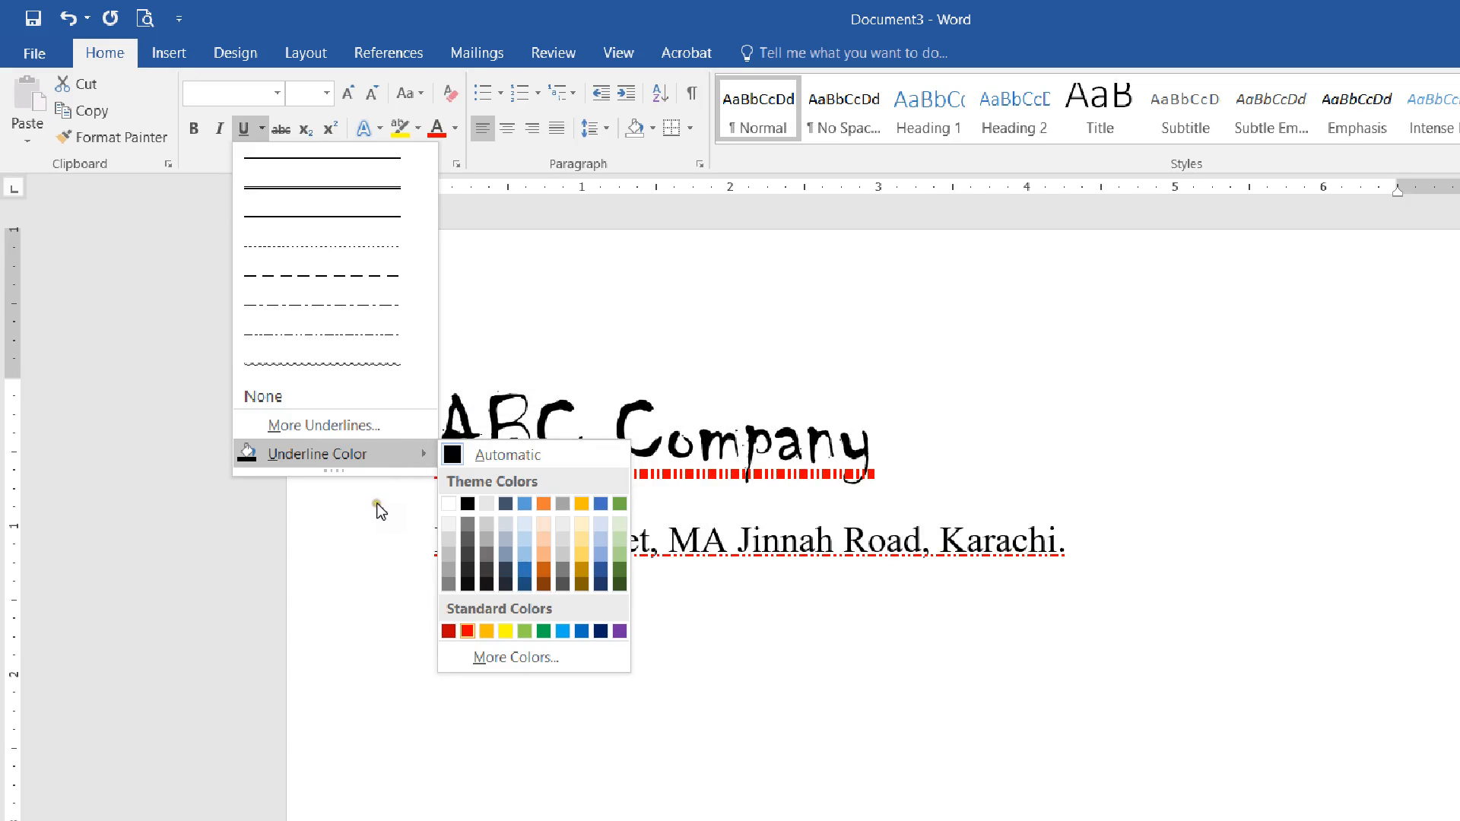
pyautogui.press('Return')
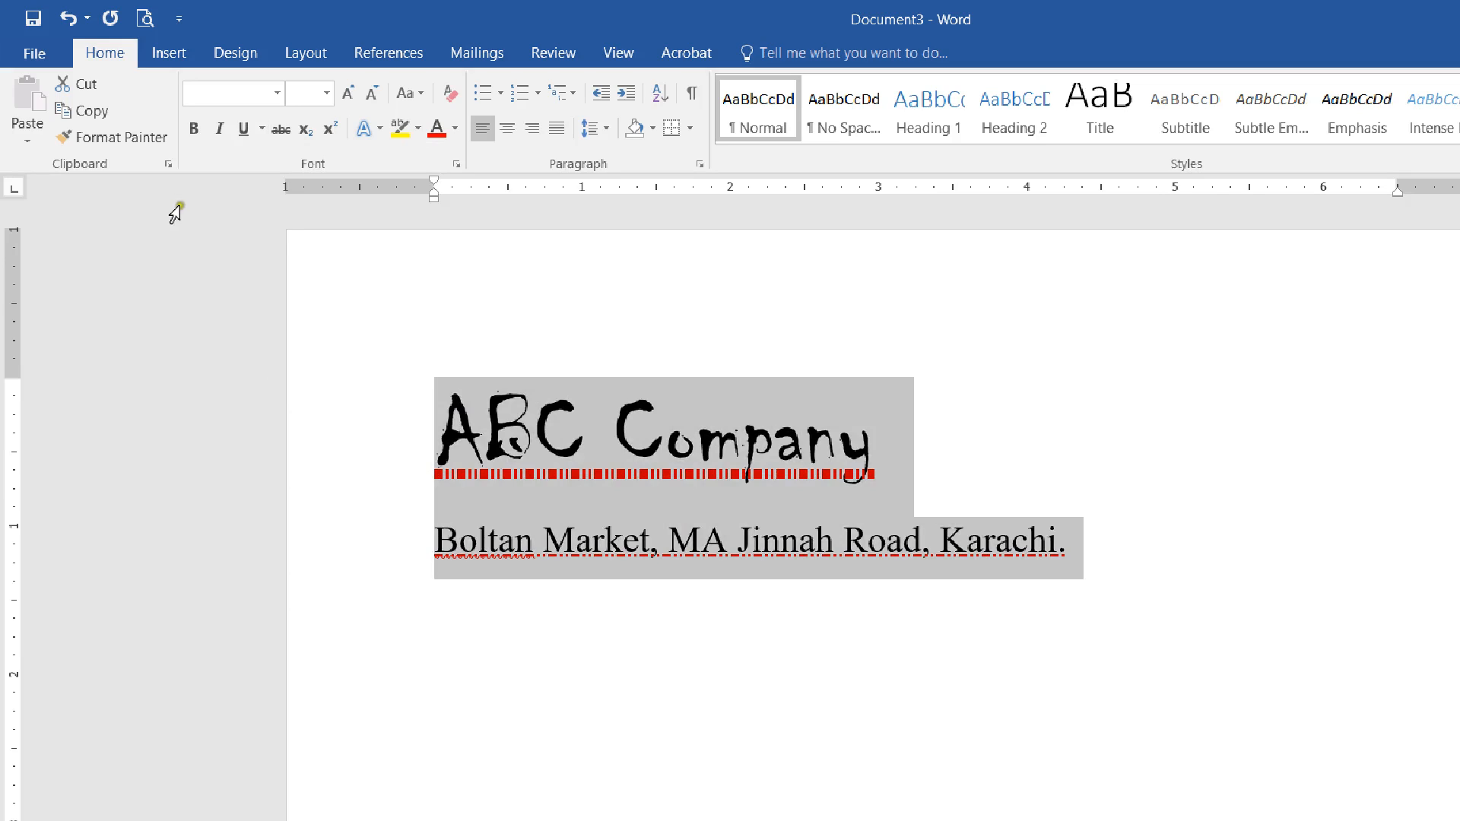
# - Check the underline settings in the Font dialog and remove the underline from the heading and address line
pyautogui.click(211, 101)
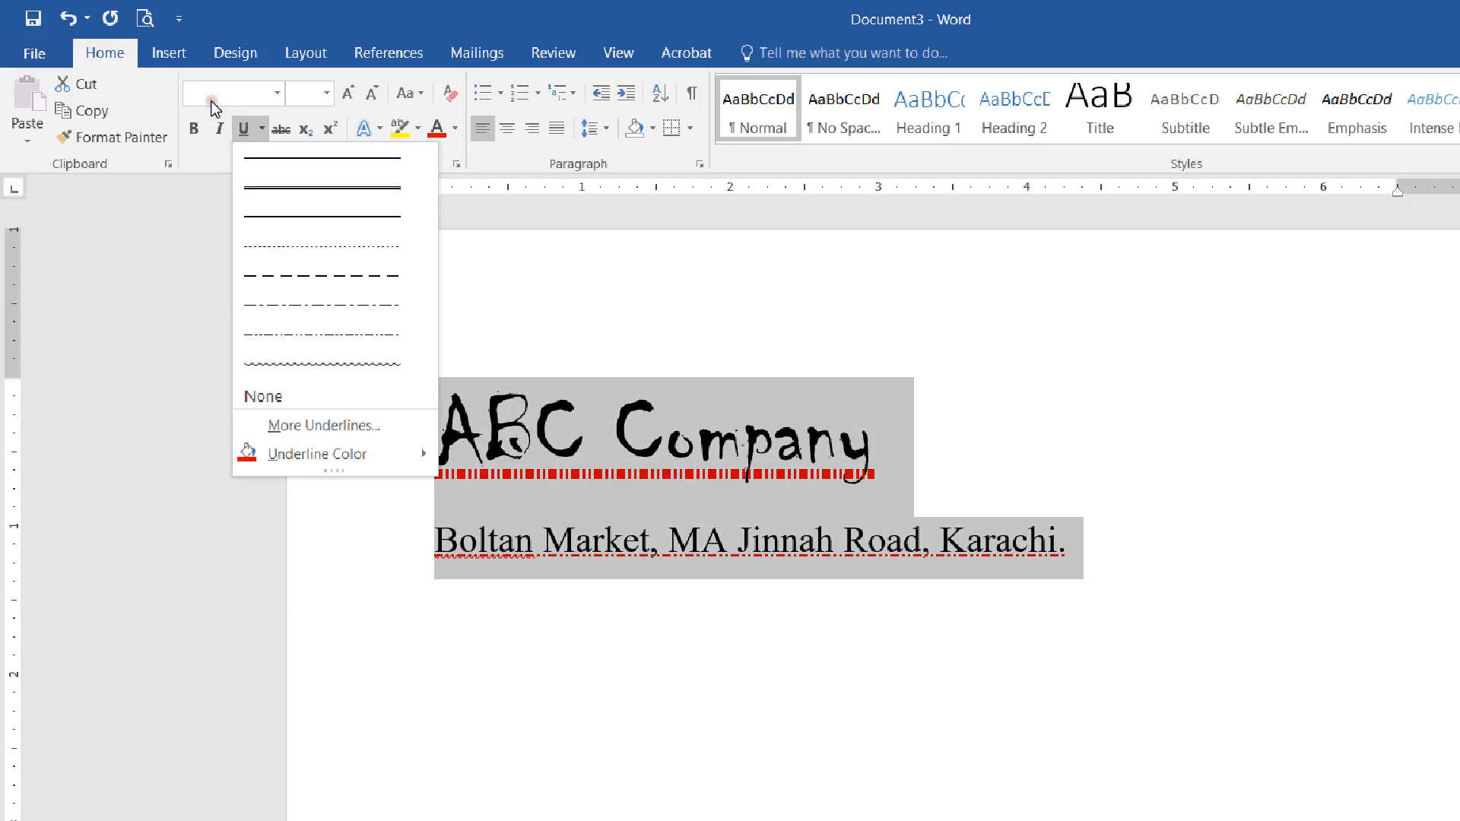
pyautogui.click(235, 337)
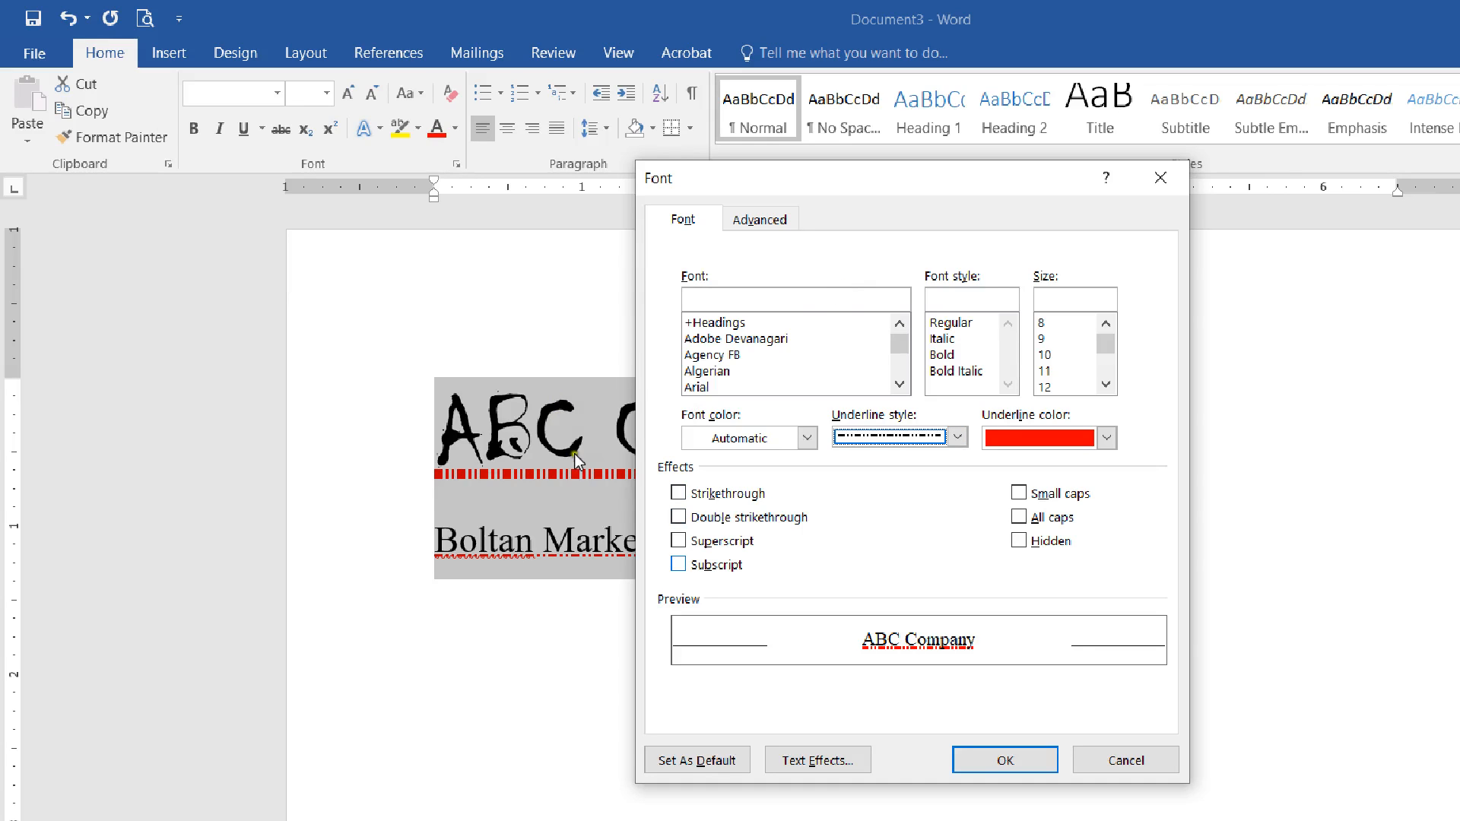
pyautogui.press('Return')
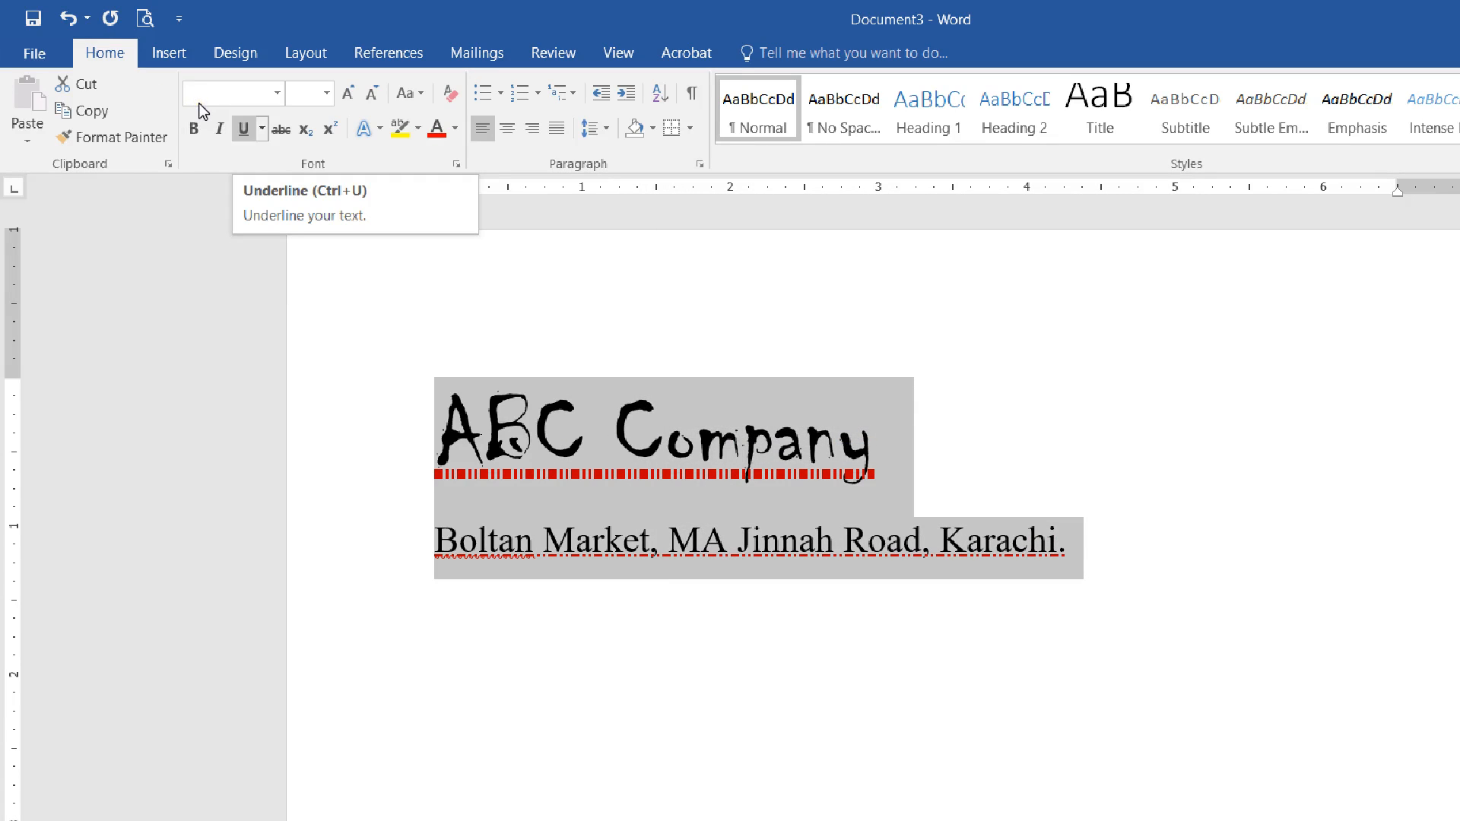
pyautogui.hotkey('ctrl', 'u')
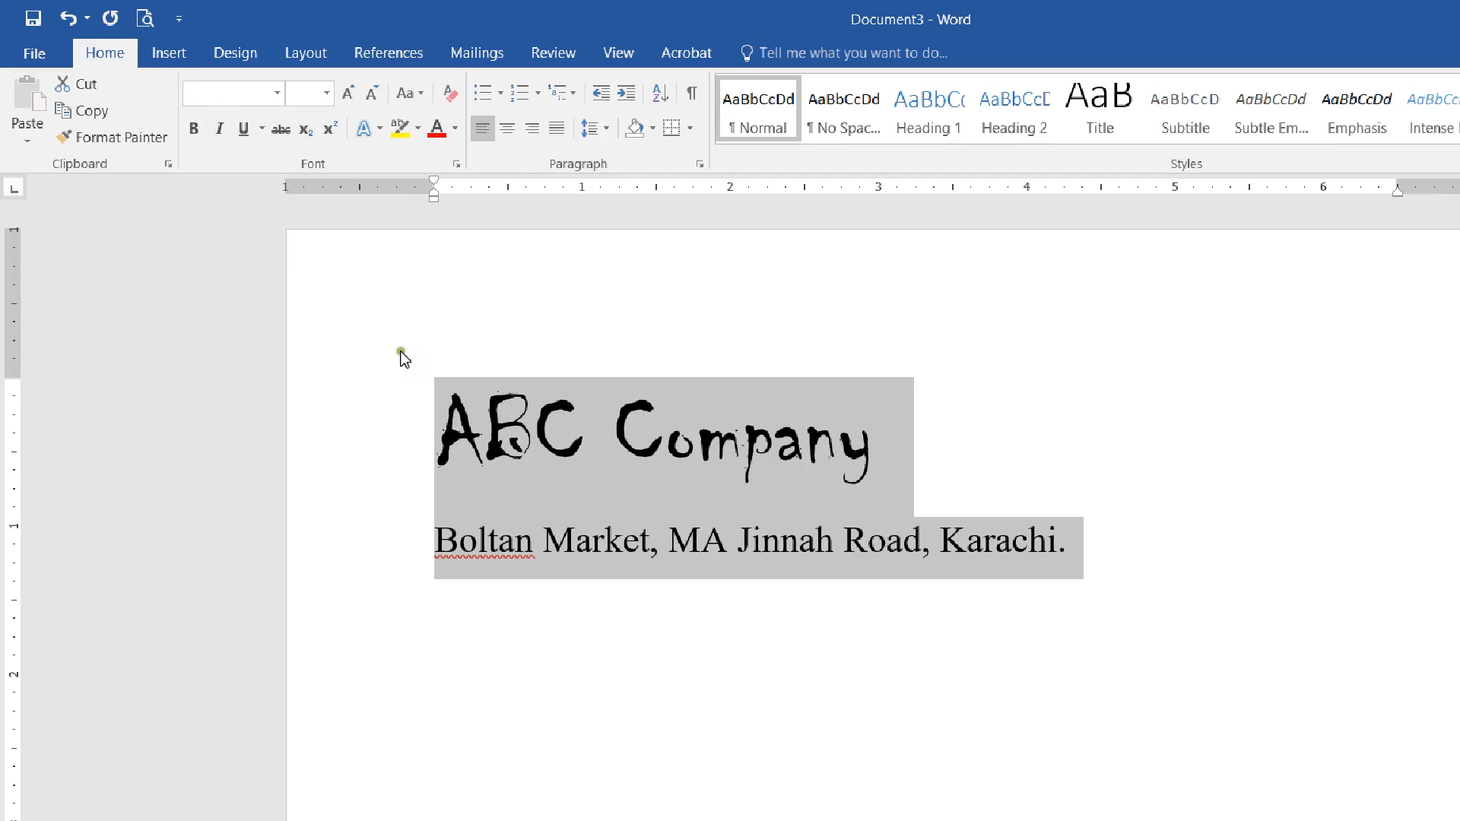
# - Try strikethrough on the word "Market" in the address line, switching it off again
pyautogui.click(318, 340)
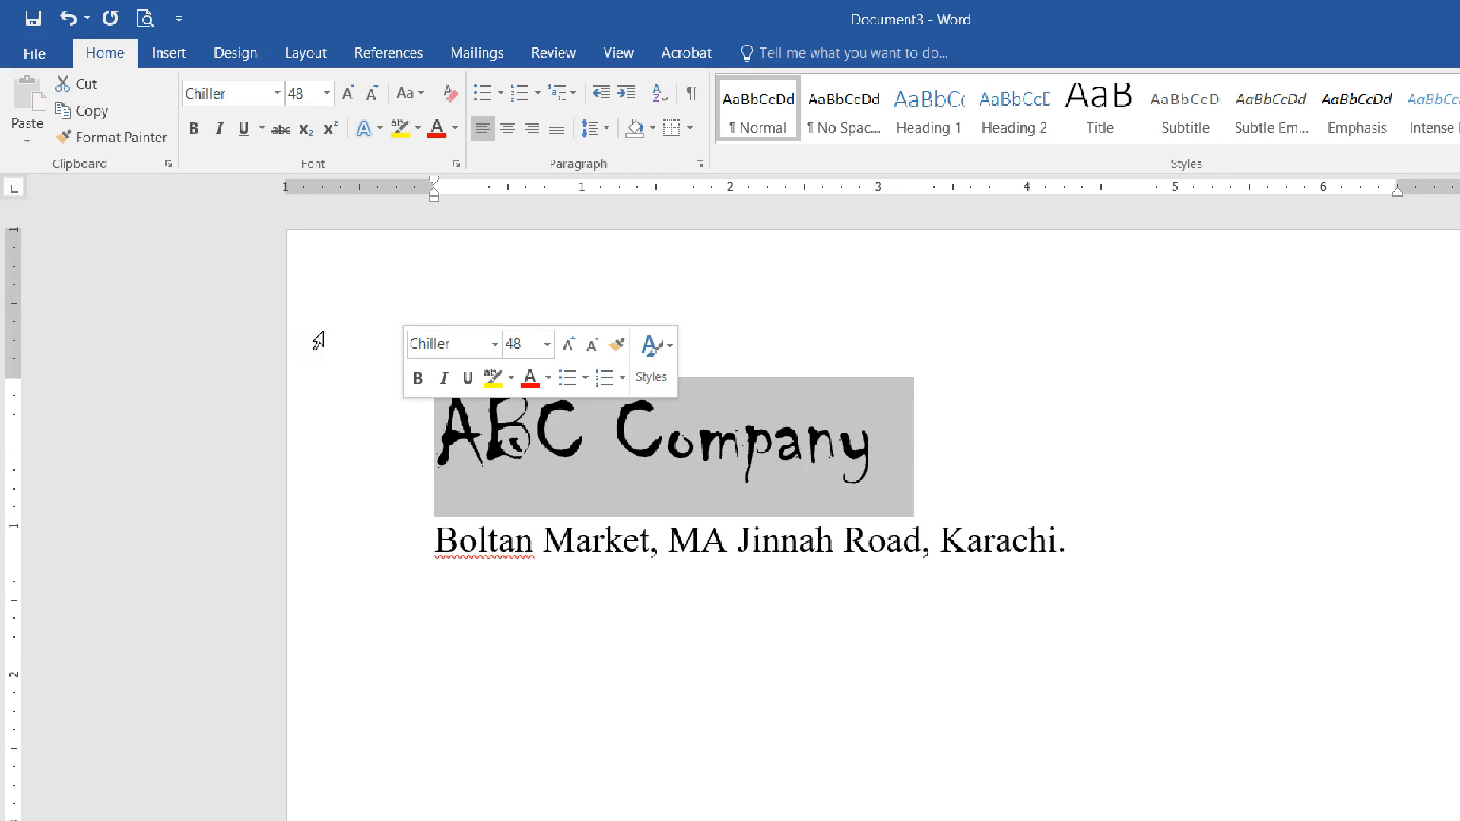
pyautogui.moveTo(435, 438); pyautogui.dragTo(525, 439)
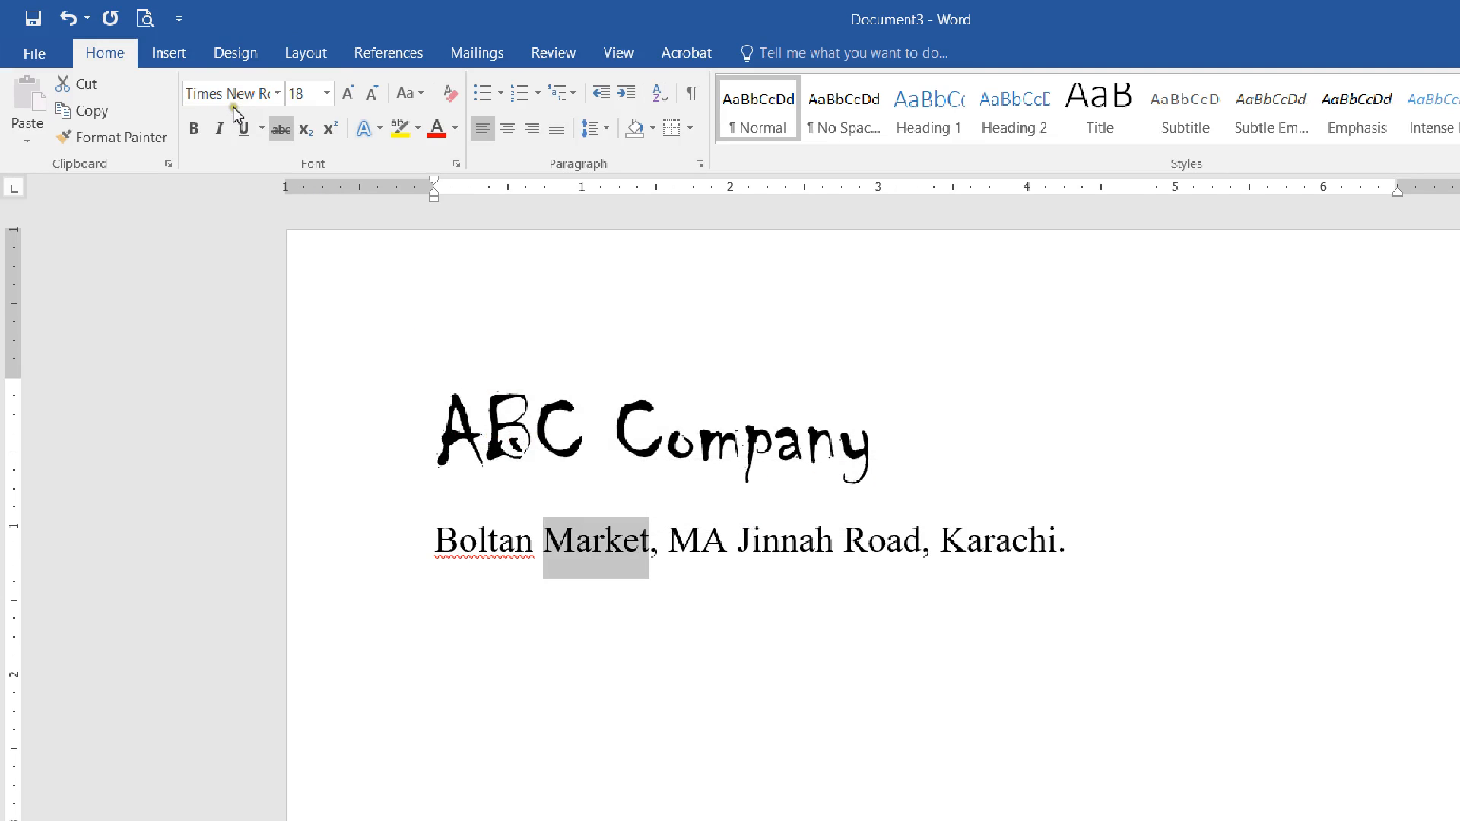
pyautogui.click(280, 128)
pyautogui.click(278, 129)
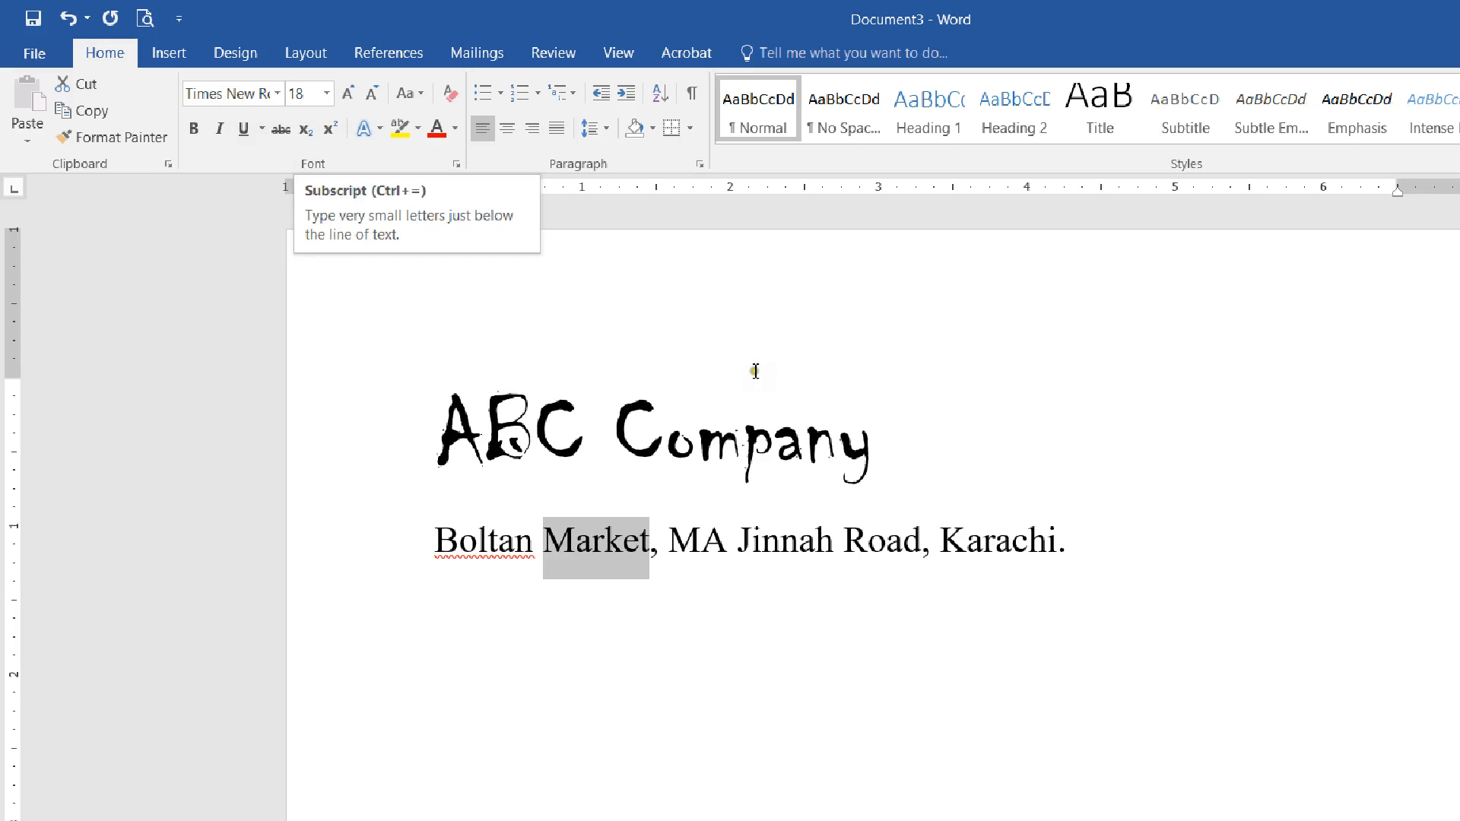
# - Write "H2O" on a new line below the address, leaving an empty line between them
pyautogui.click(958, 507)
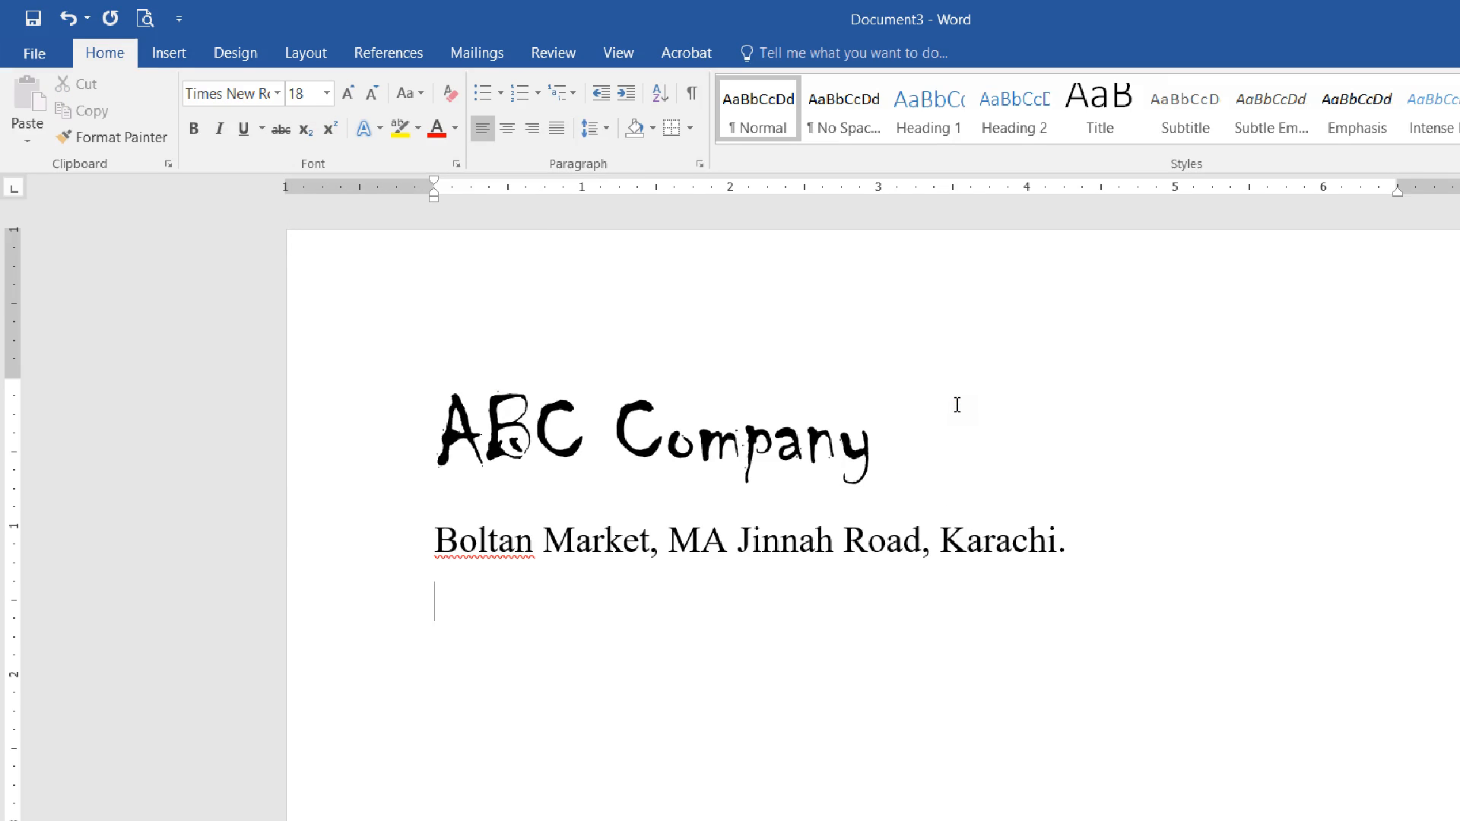
pyautogui.press('Return')
pyautogui.press('Return')
pyautogui.write('H2O')
# - Format only the 2 in "H2O" as subscript
pyautogui.press('Left')
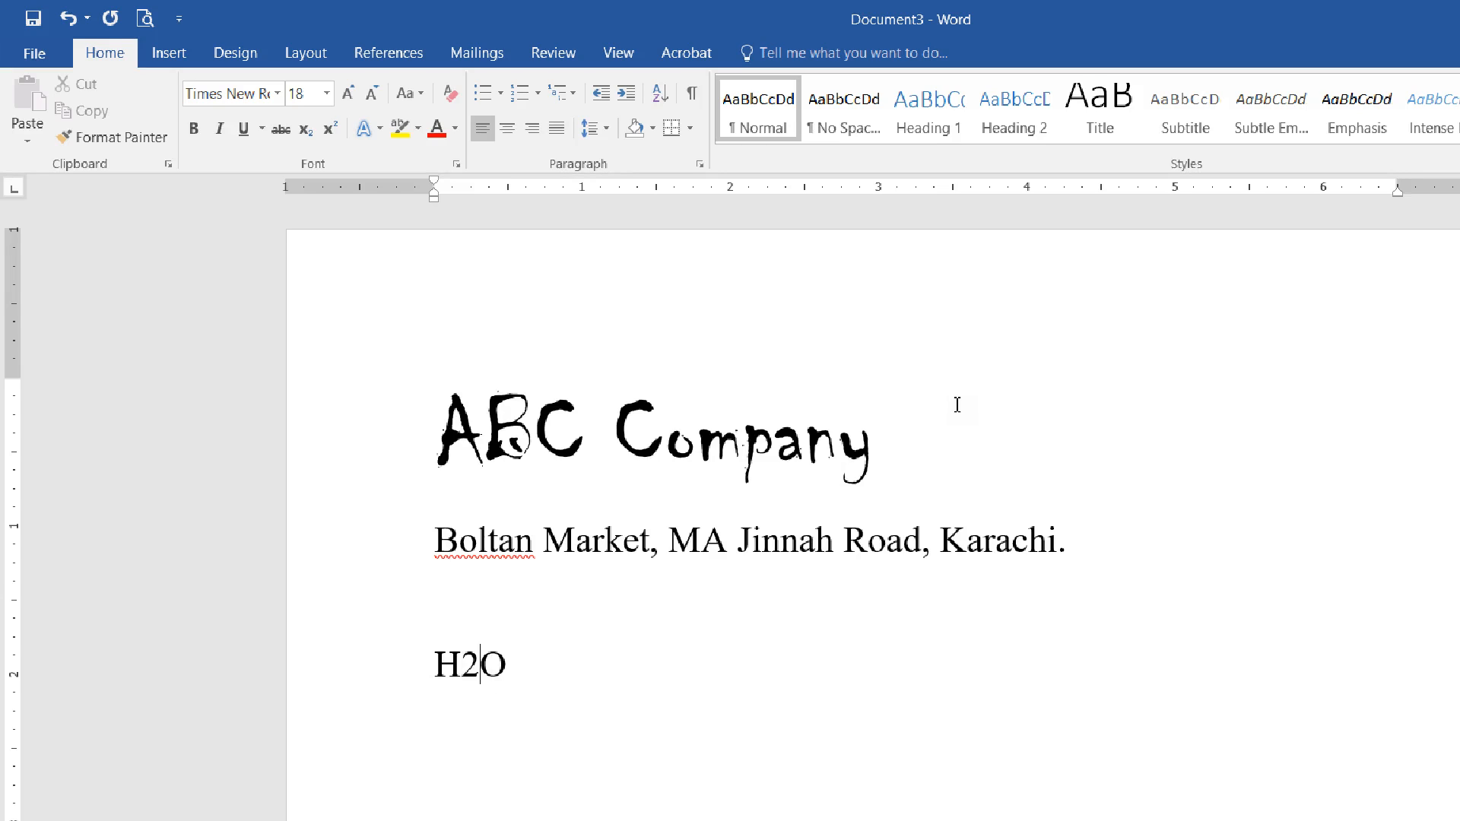
pyautogui.hotkey('shift', 'Left')
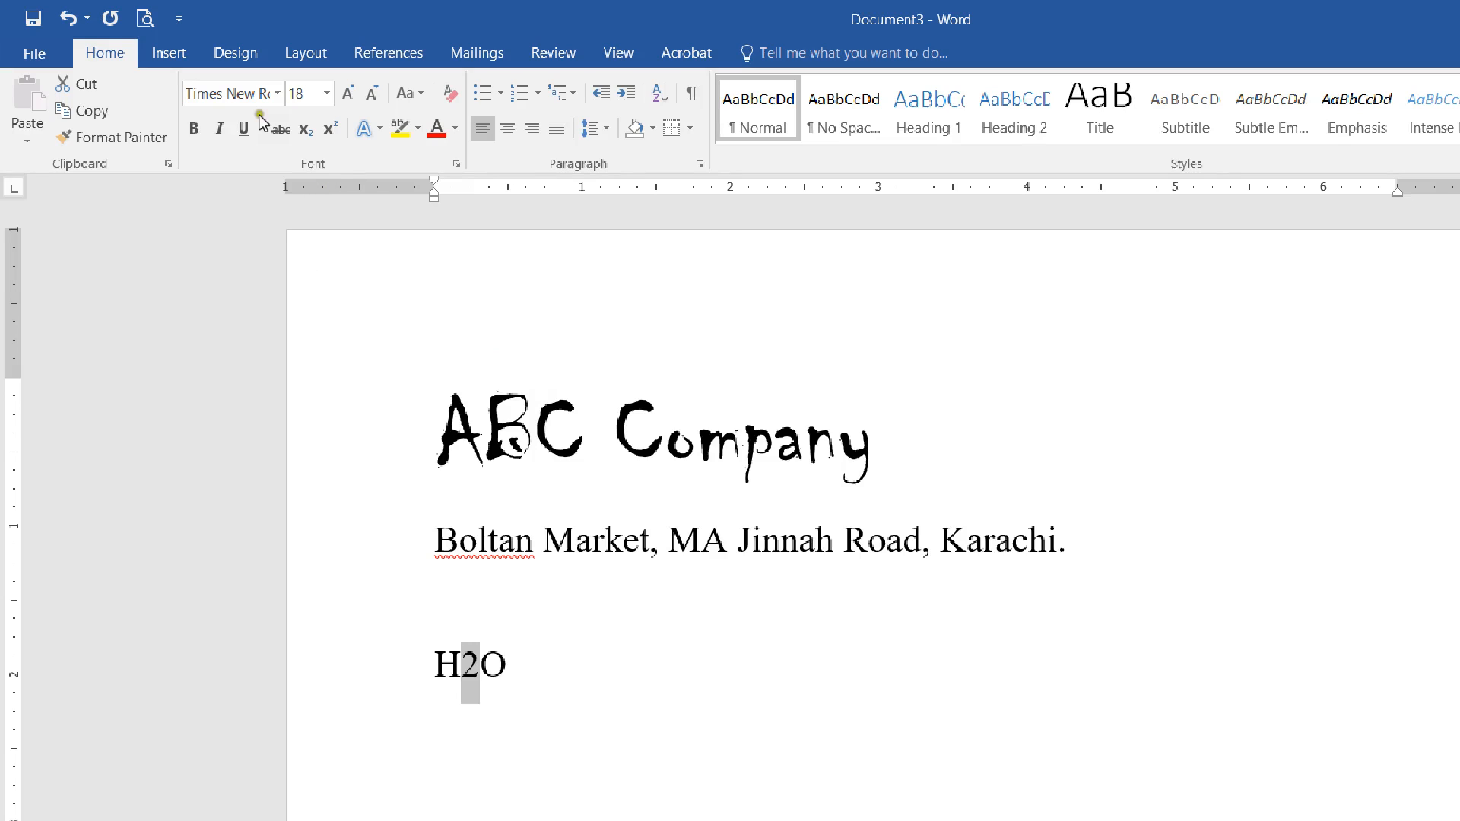
pyautogui.hotkey('ctrl', '=')
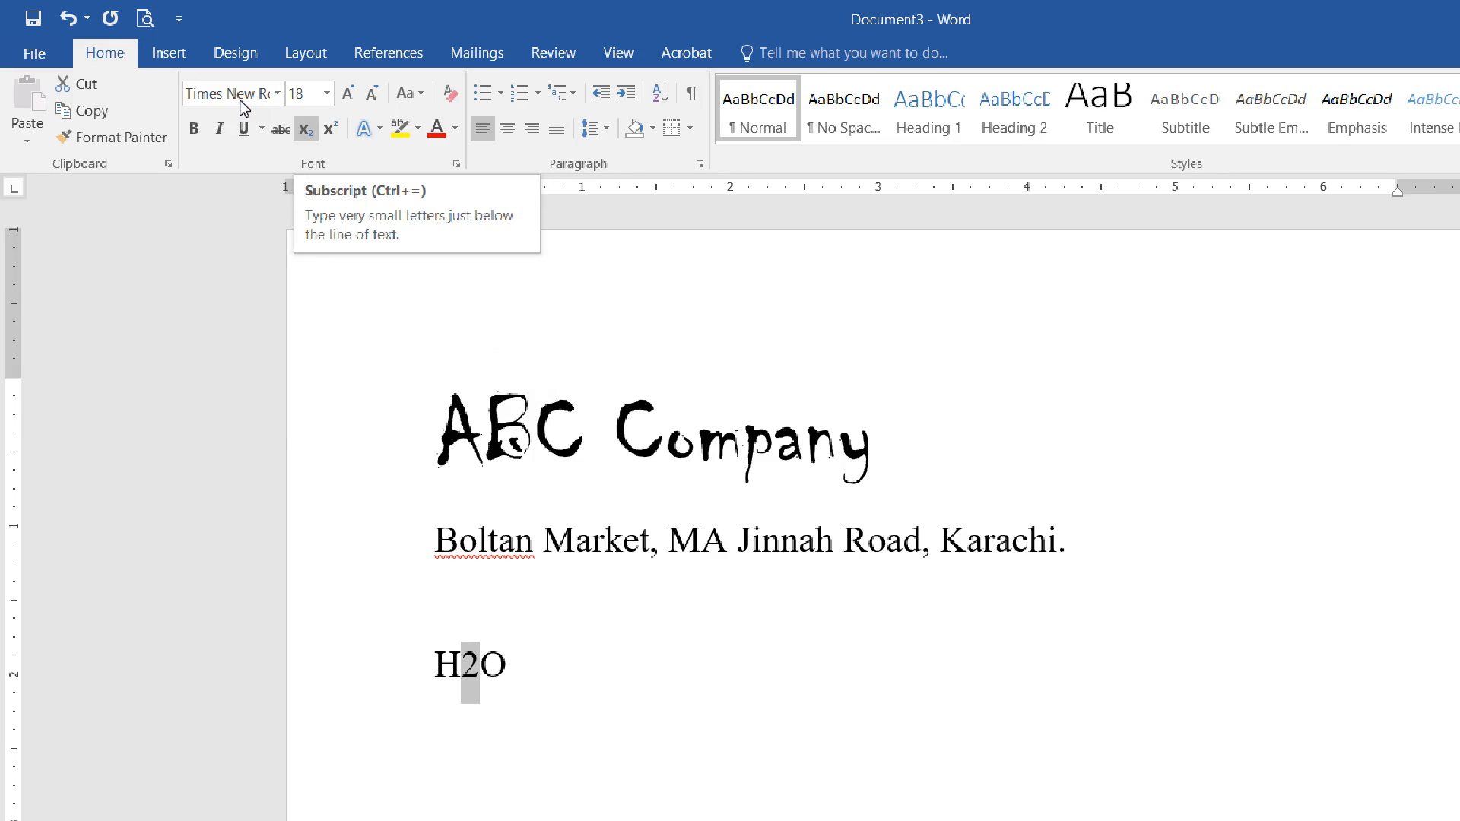
# - Switch the 2 in "H2O" to superscript, and replace the whole text with plain "2nd"
pyautogui.click(240, 99)
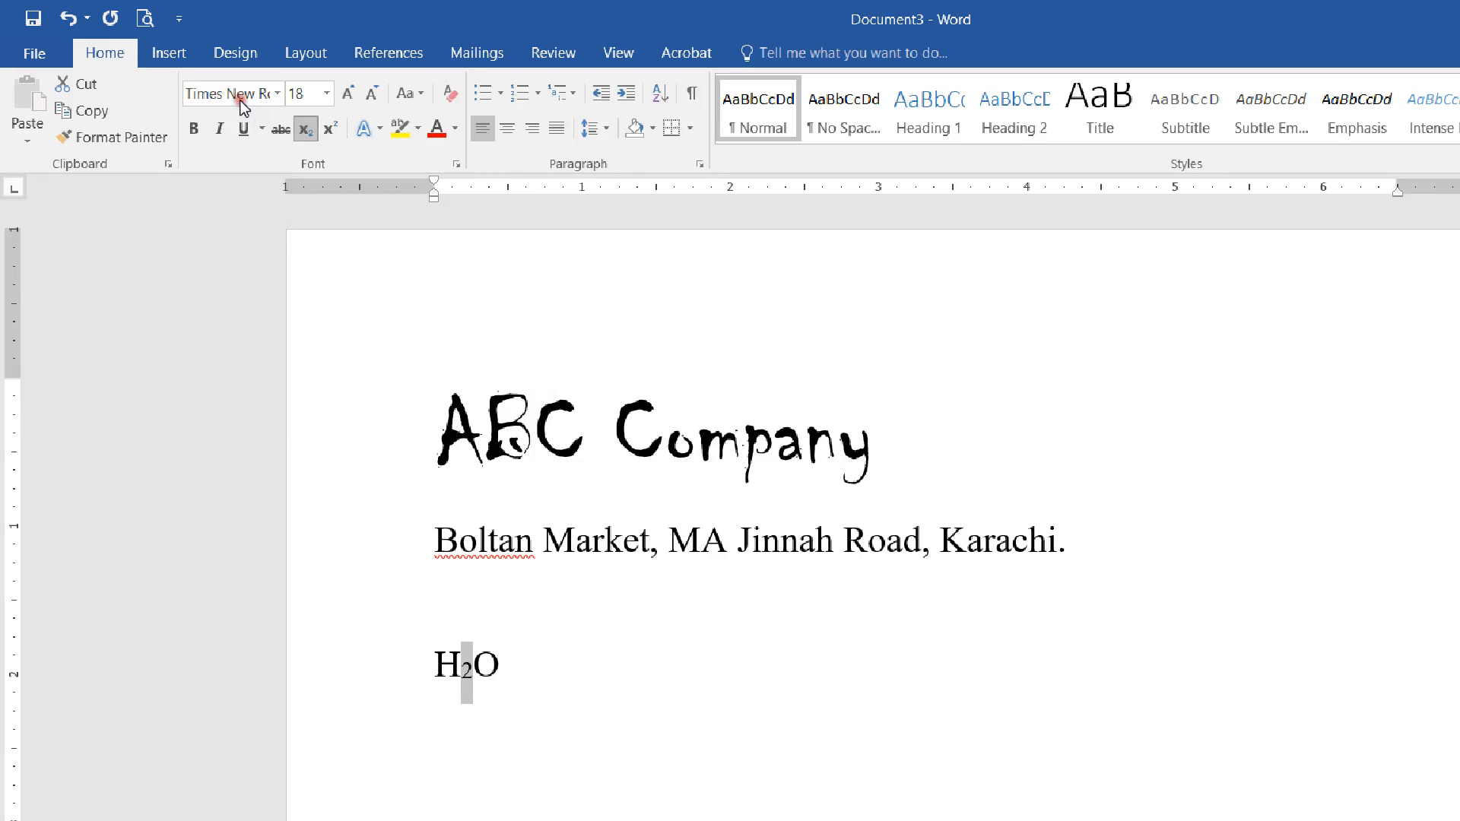
pyautogui.hotkey('ctrl', 'shift', '=')
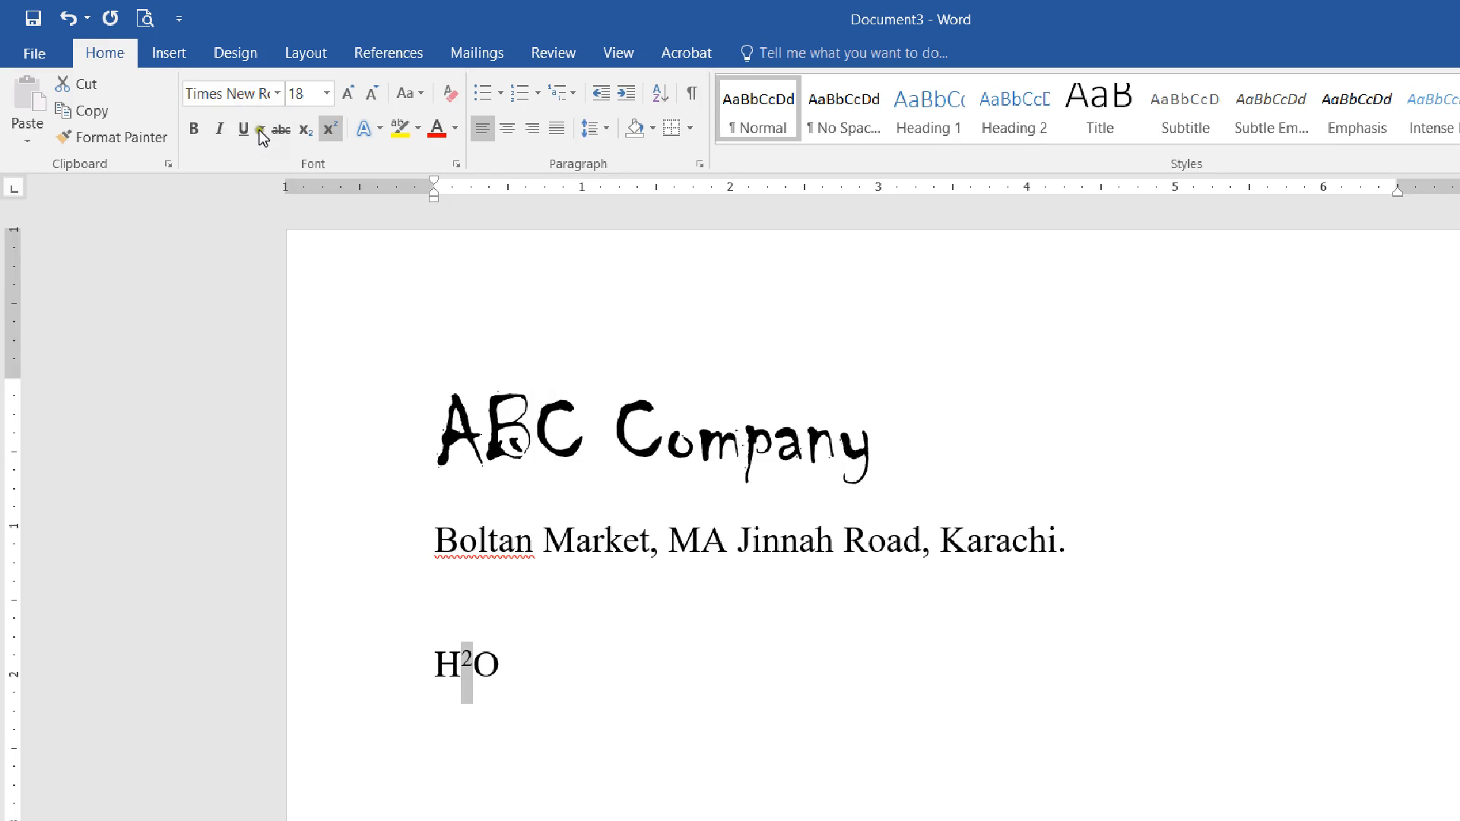
pyautogui.press('BackSpace')
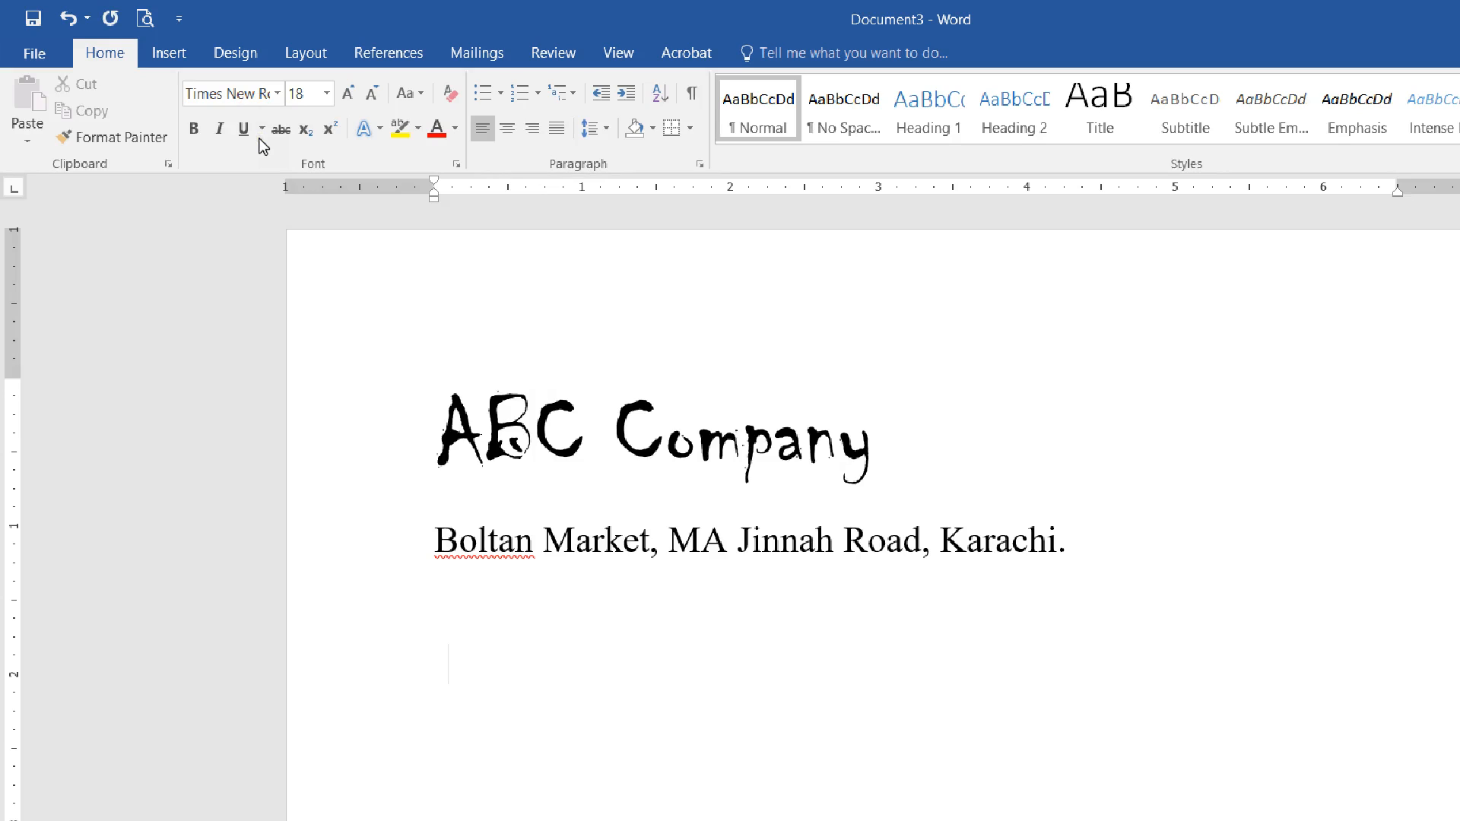
pyautogui.write('2nd')
pyautogui.hotkey('ctrl', 'z')
# - Format only the letters "nd" in "2nd" as superscript
pyautogui.press('Left')
pyautogui.hotkey('shift', 'Left')
pyautogui.hotkey('shift', 'Left')
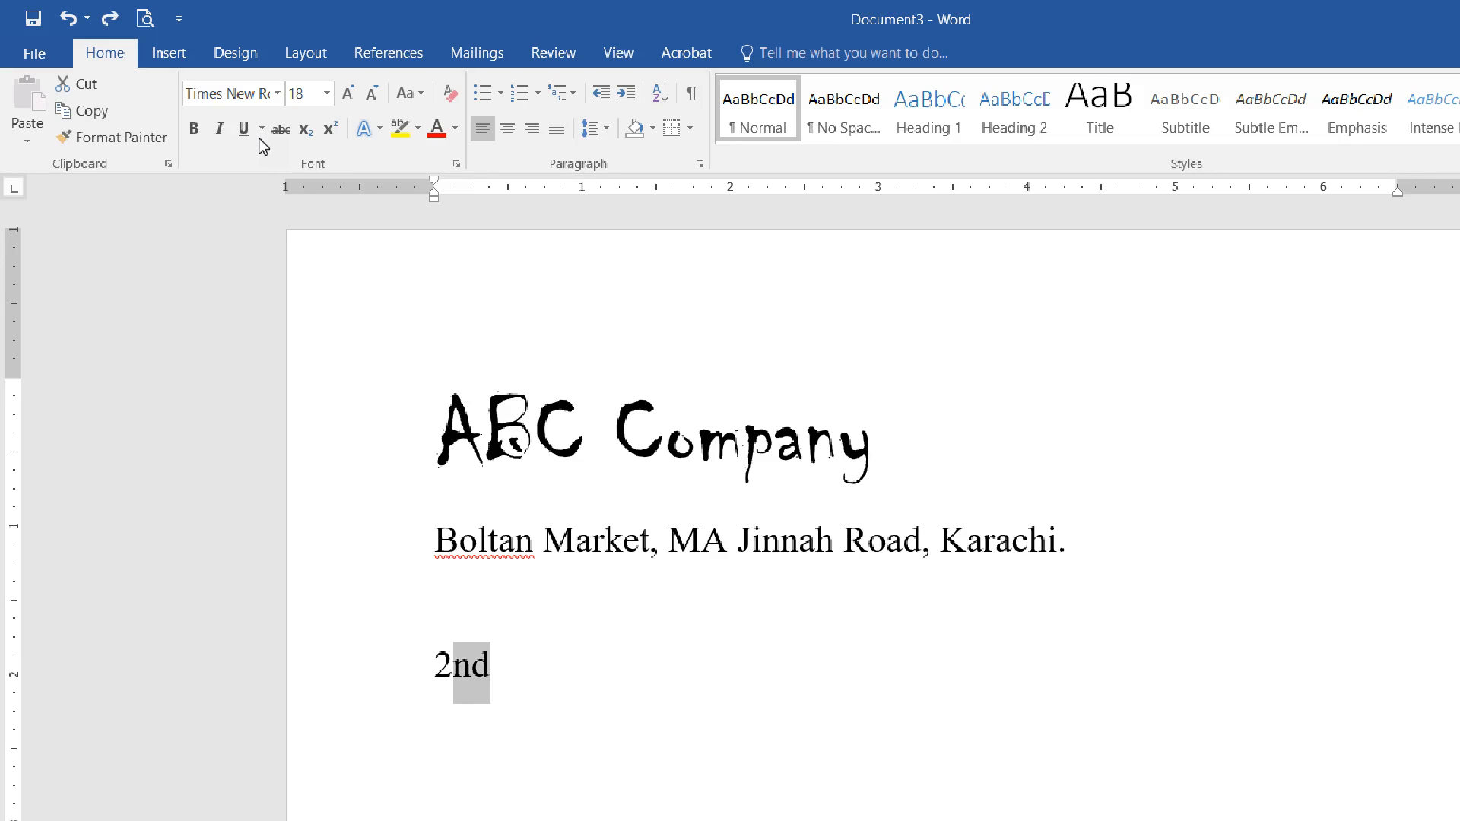
pyautogui.click(329, 137)
pyautogui.click(332, 134)
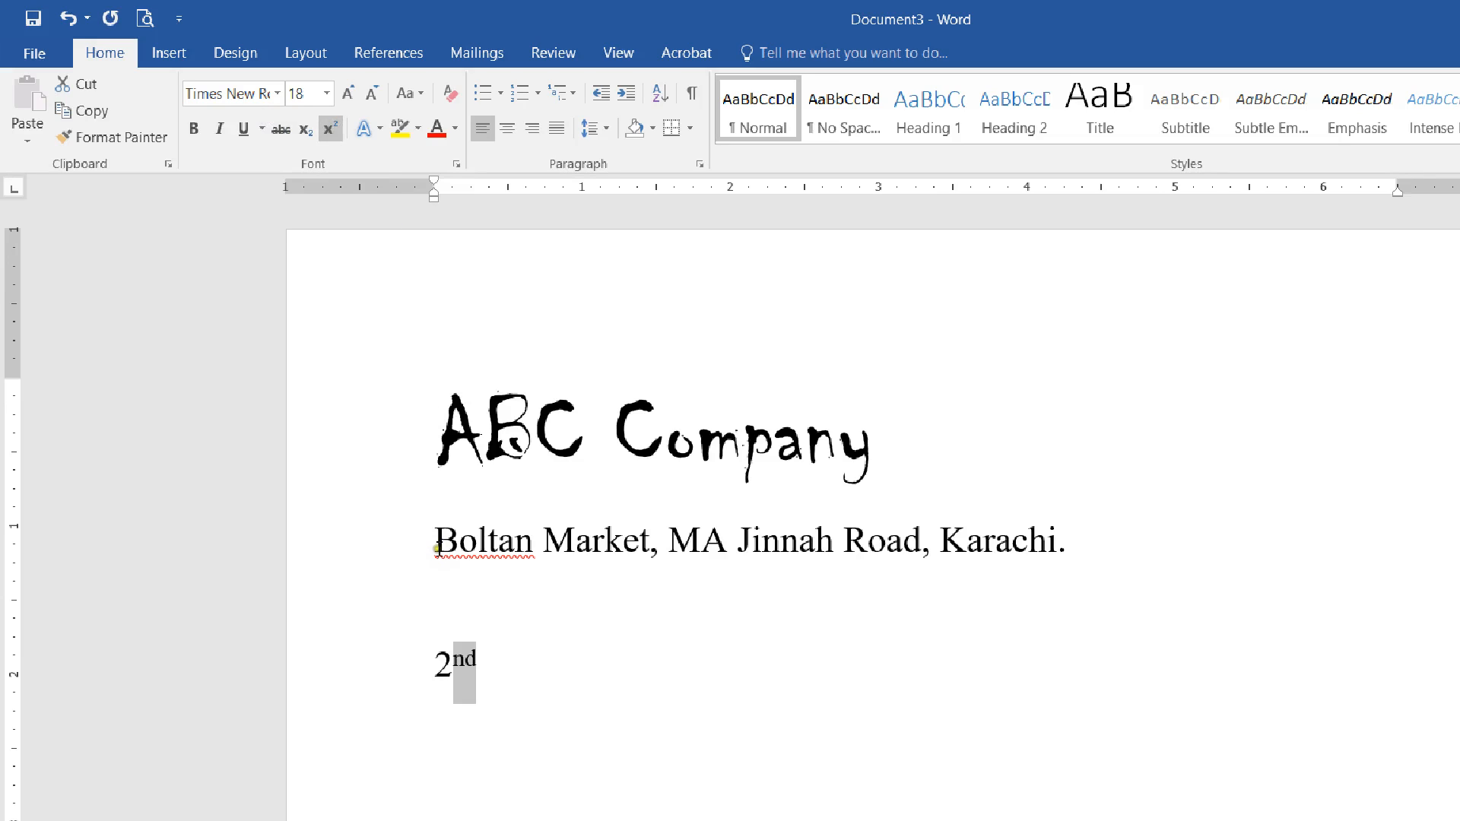
# - Apply the black-filled text effect with a blue hard shadow to the whole address line
pyautogui.doubleClick(547, 683)
pyautogui.tripleClick(548, 684)
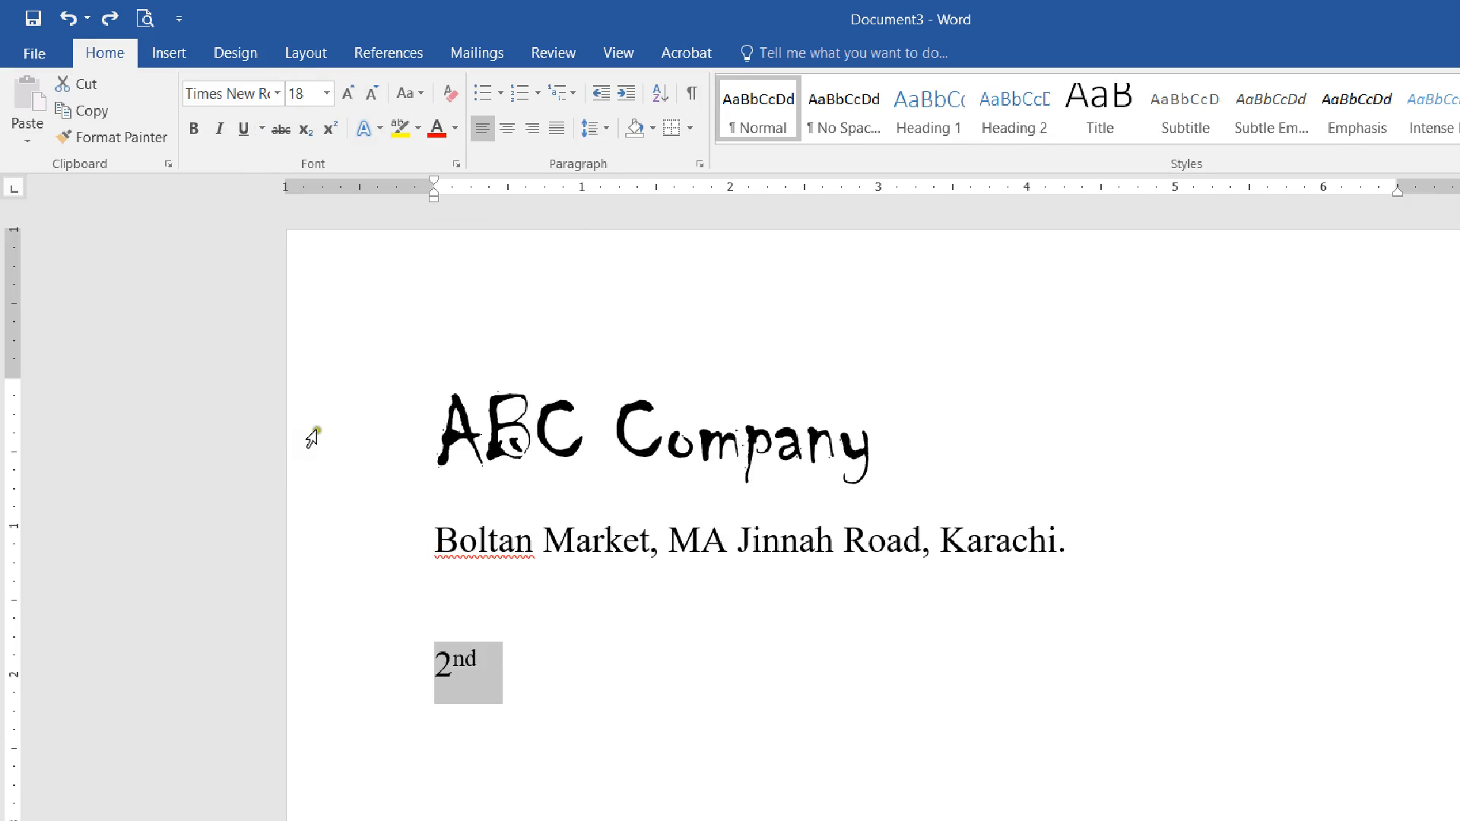
pyautogui.click(279, 449)
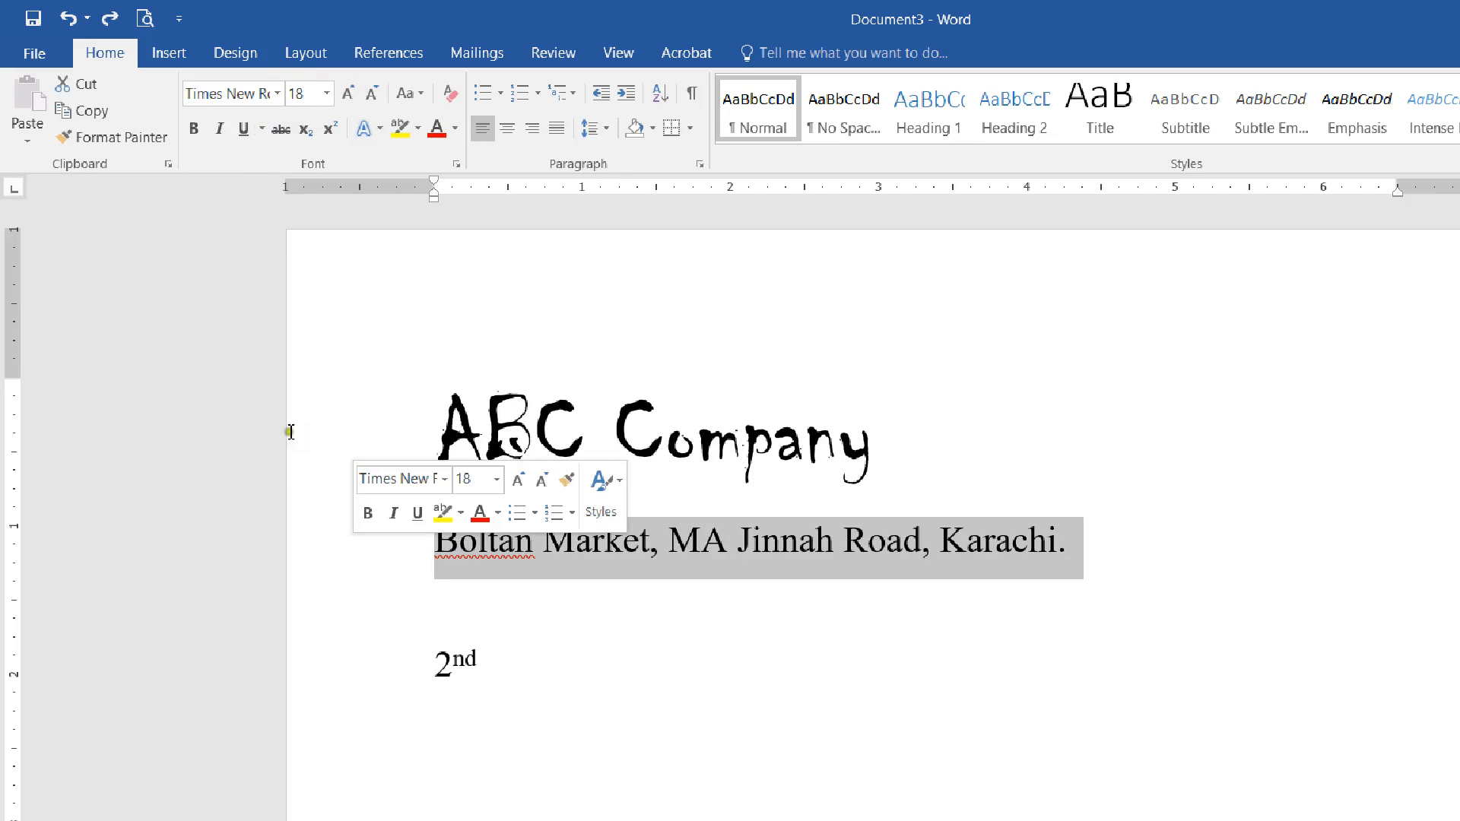
pyautogui.click(302, 104)
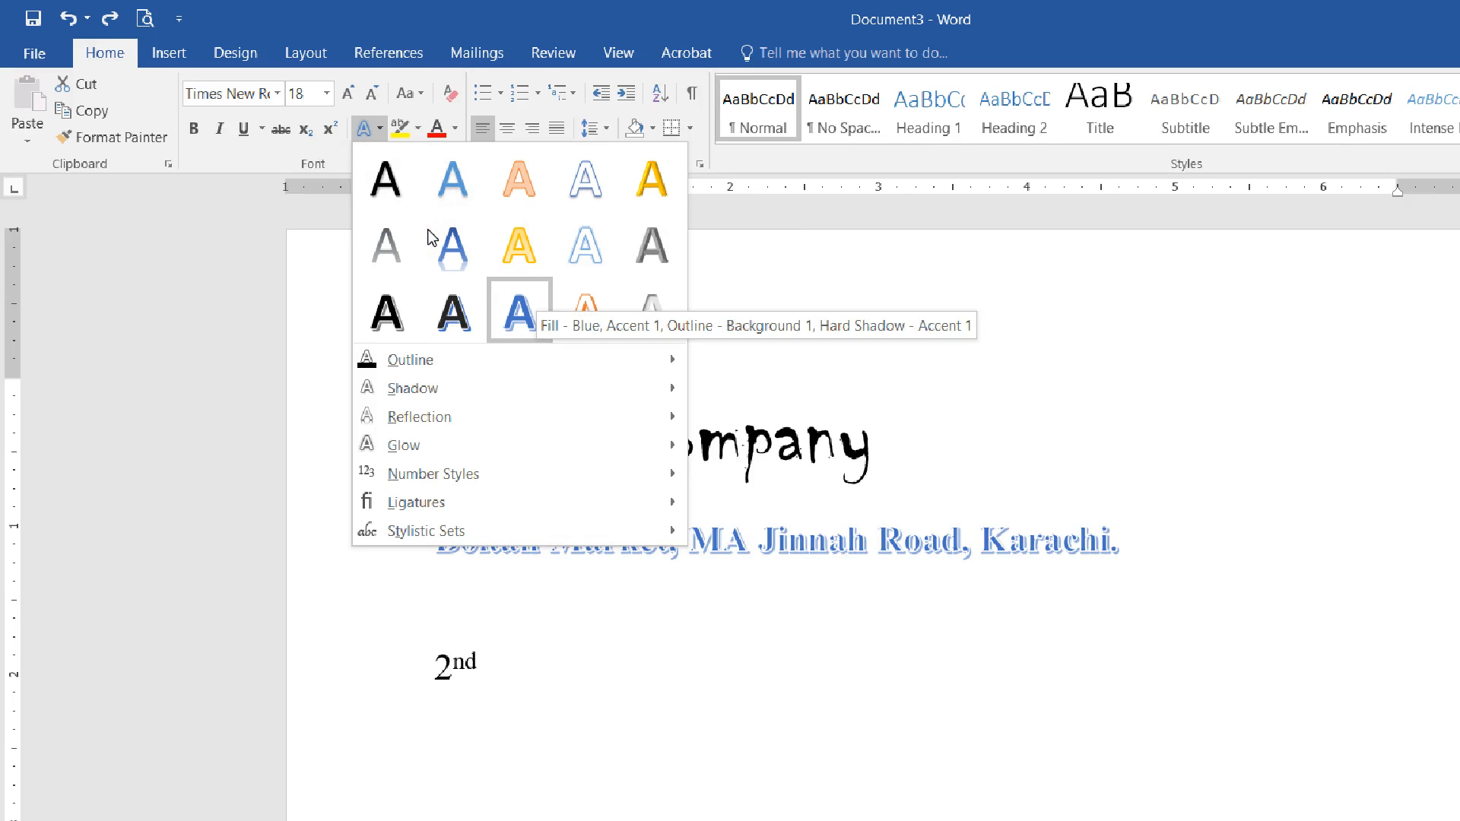
pyautogui.click(356, 249)
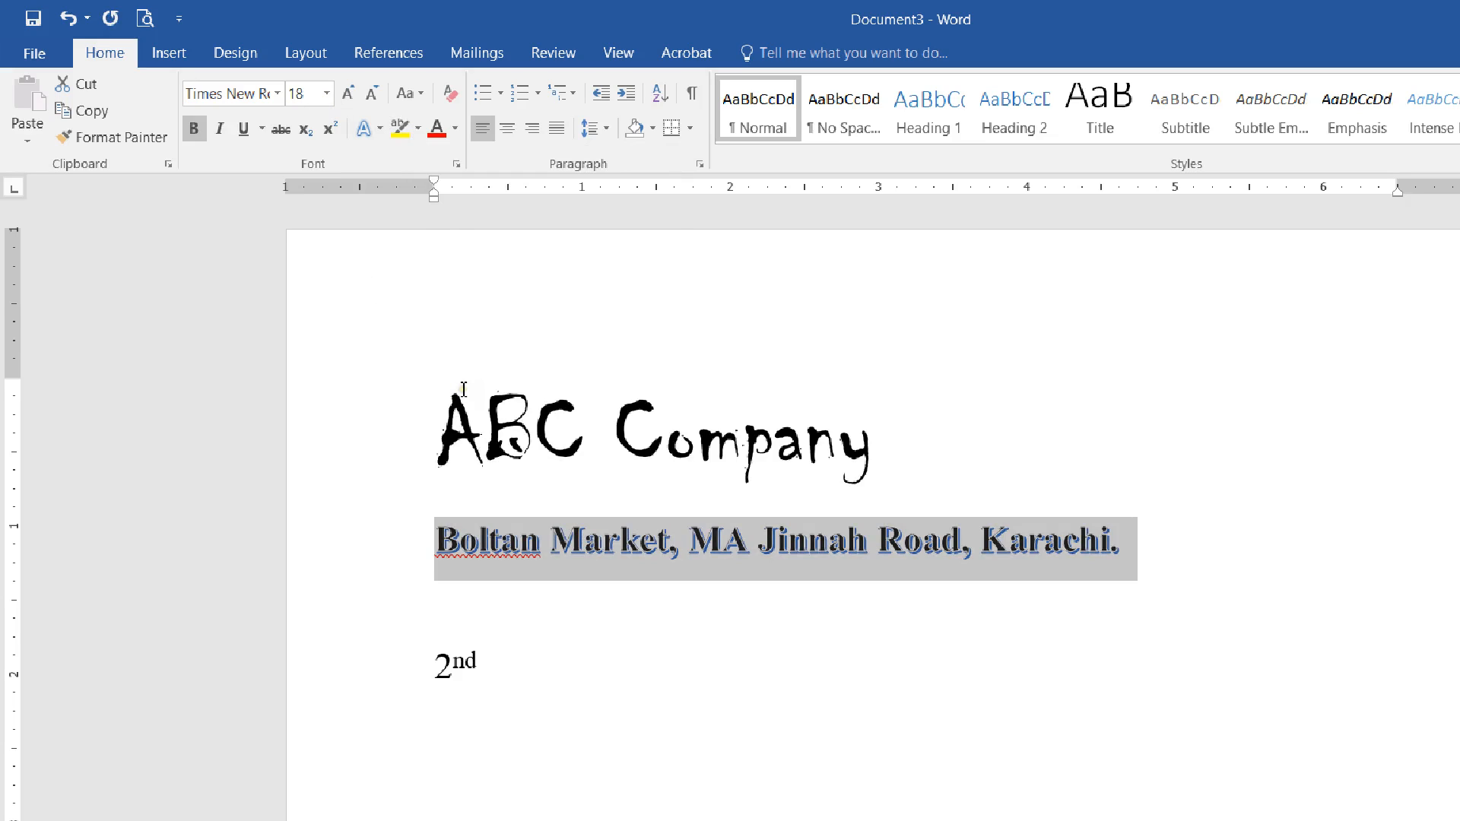
# - Highlight only "MA" in the address line in teal
pyautogui.click(551, 443)
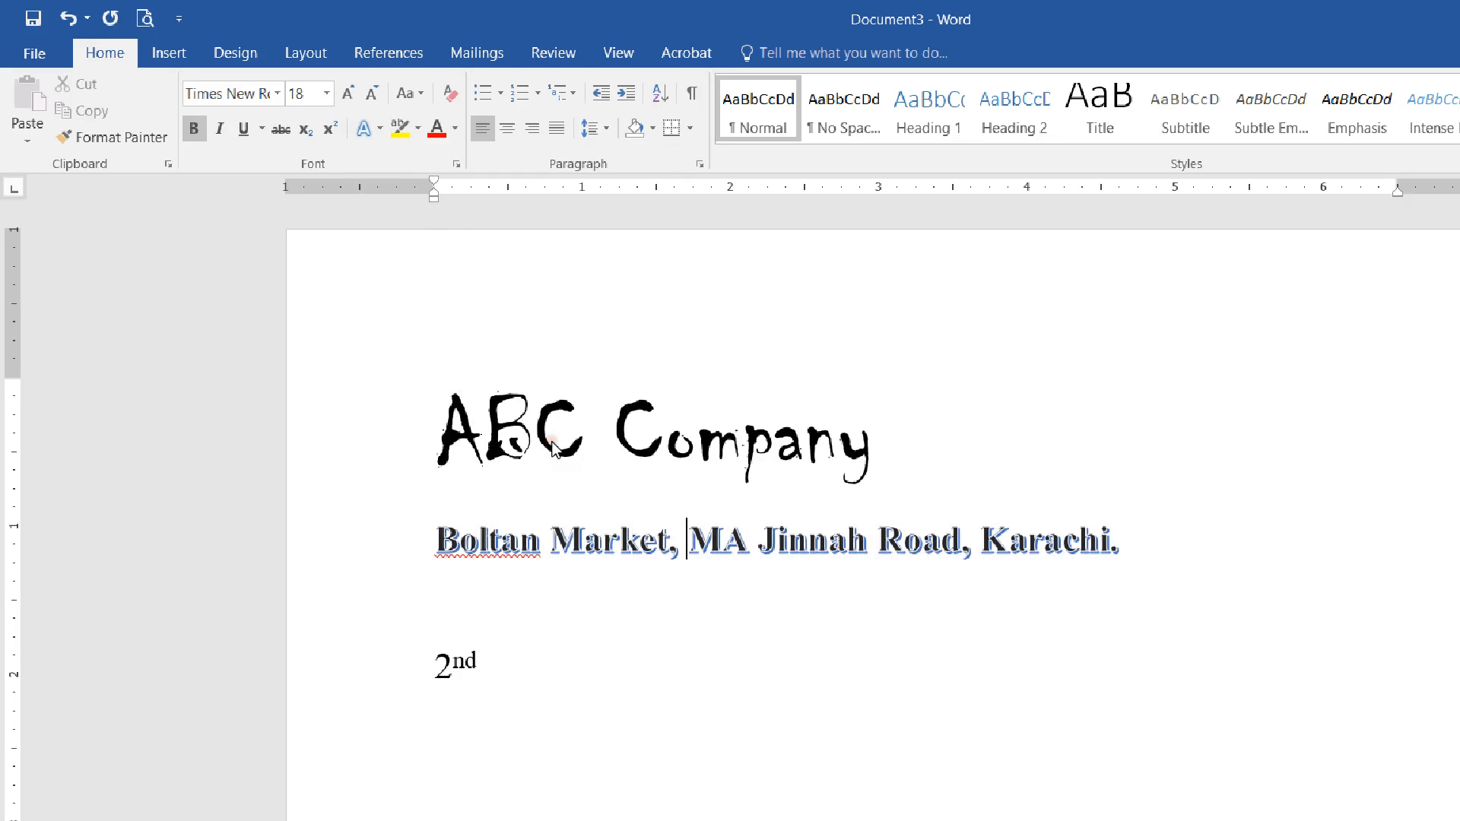
pyautogui.hotkey('shift', 'Right')
pyautogui.hotkey('shift', 'Right')
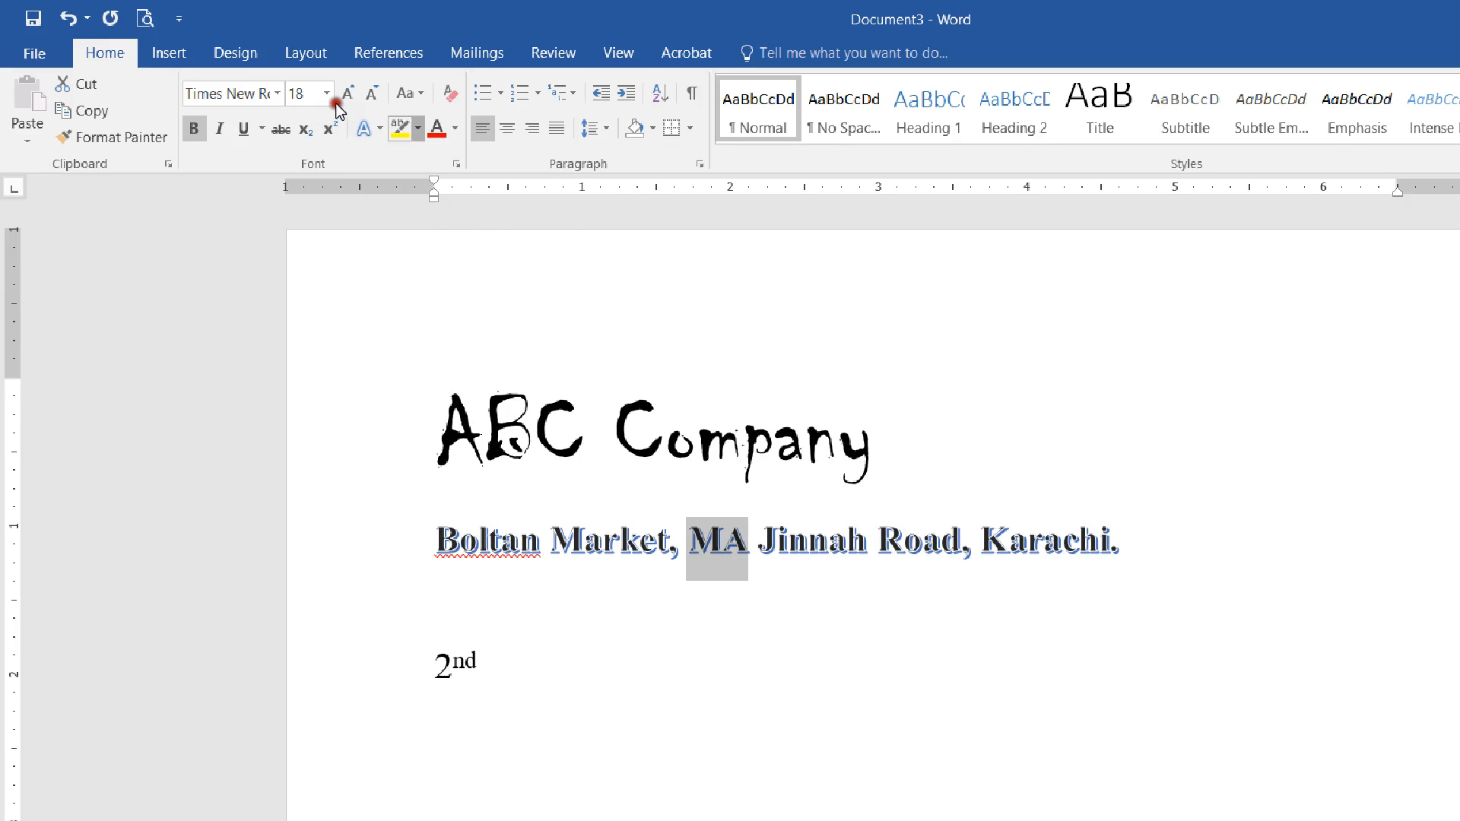
pyautogui.click(418, 128)
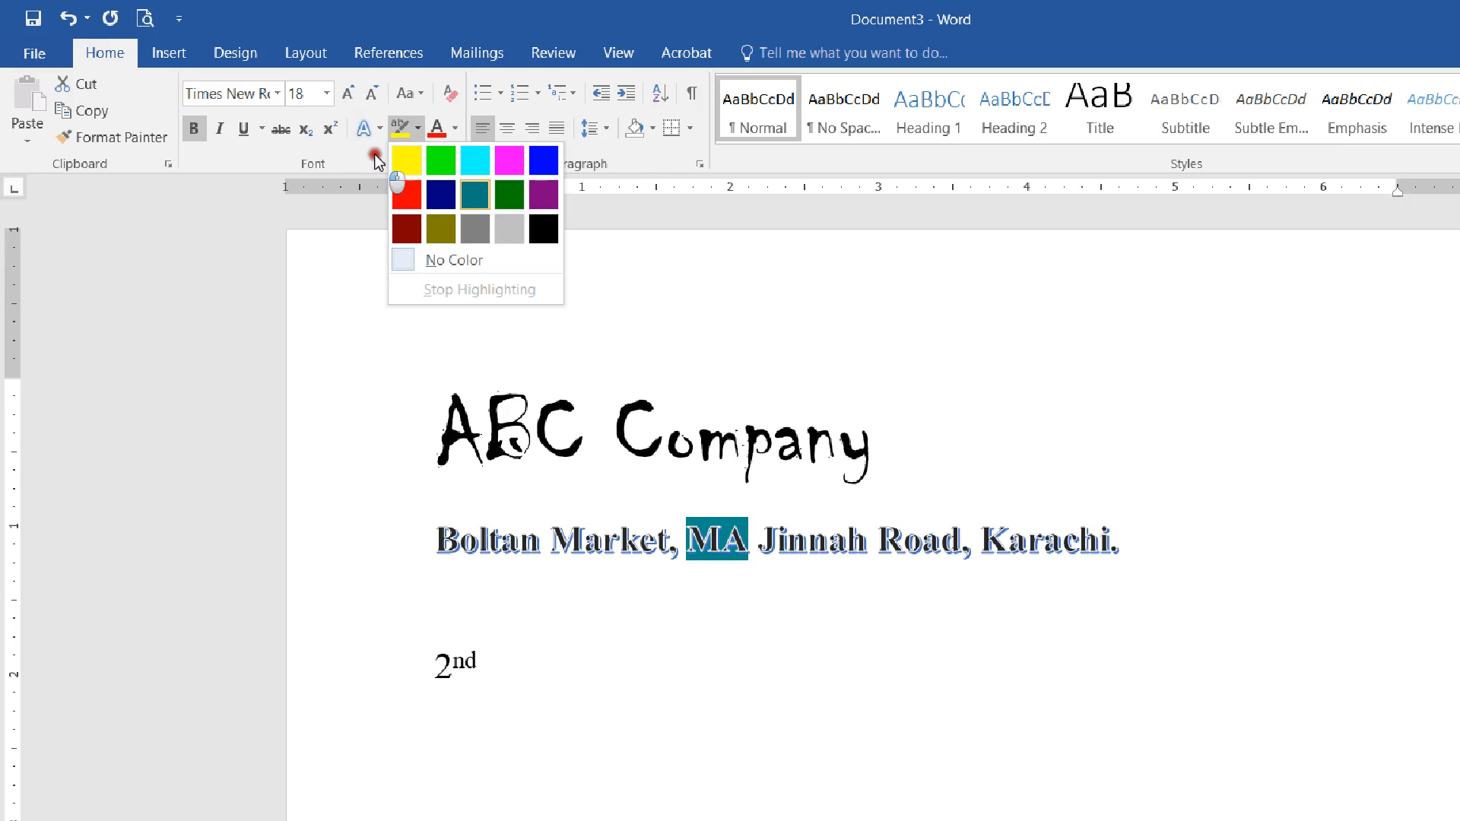
pyautogui.click(475, 195)
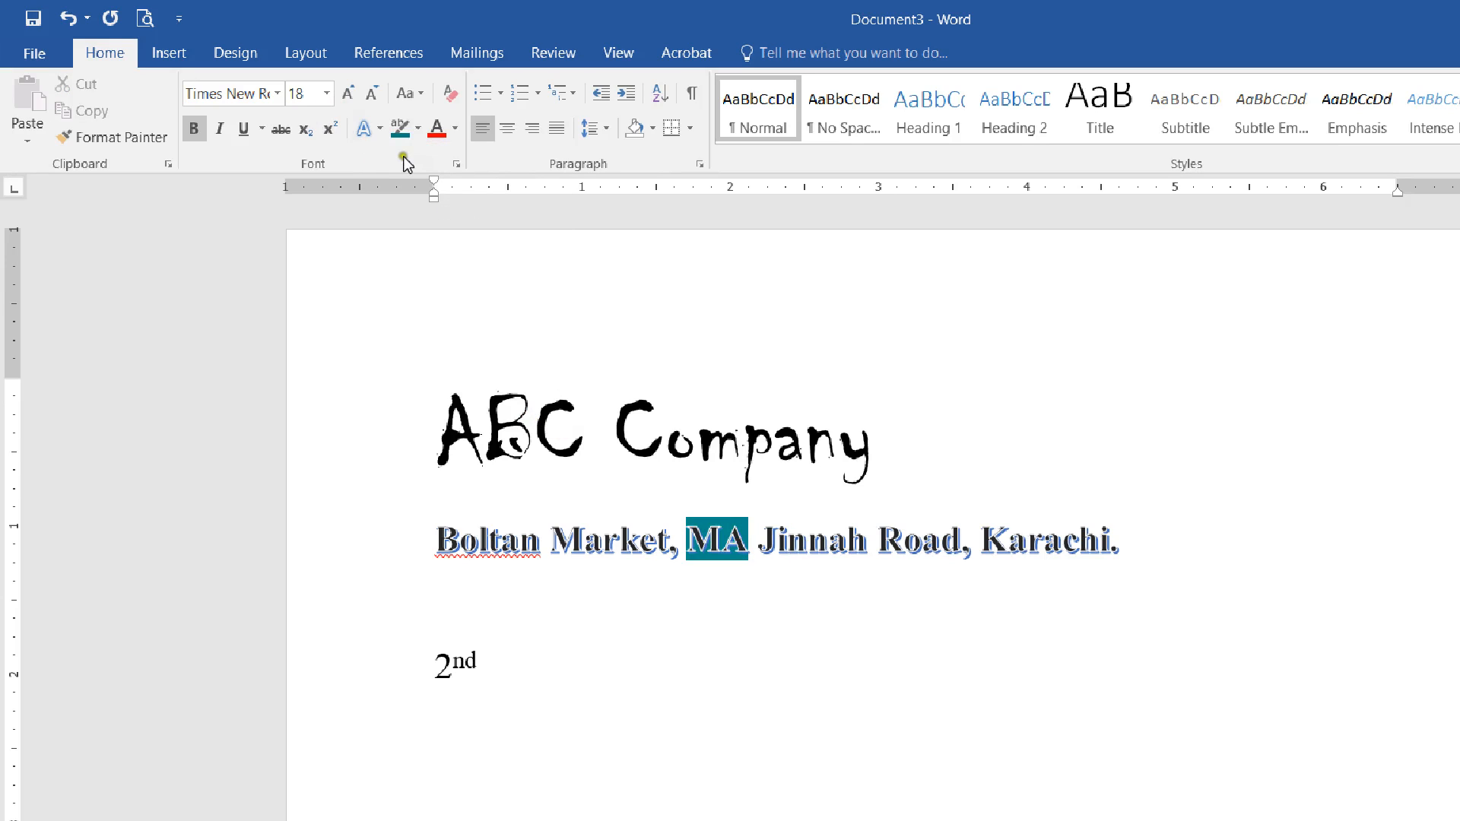
# - Change the font colour of the heading "ABC Company" to gold
pyautogui.click(361, 367)
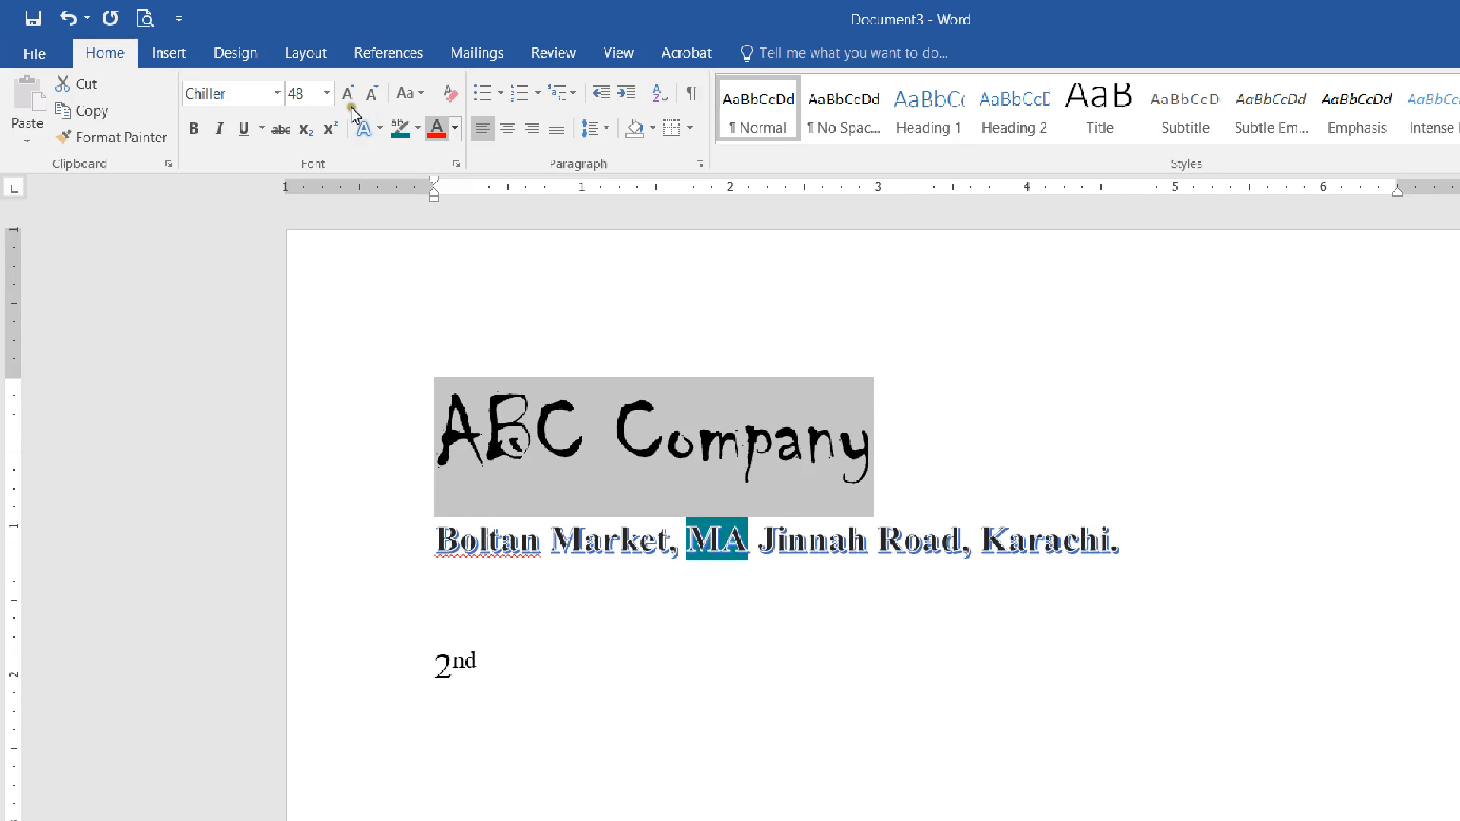
pyautogui.click(455, 128)
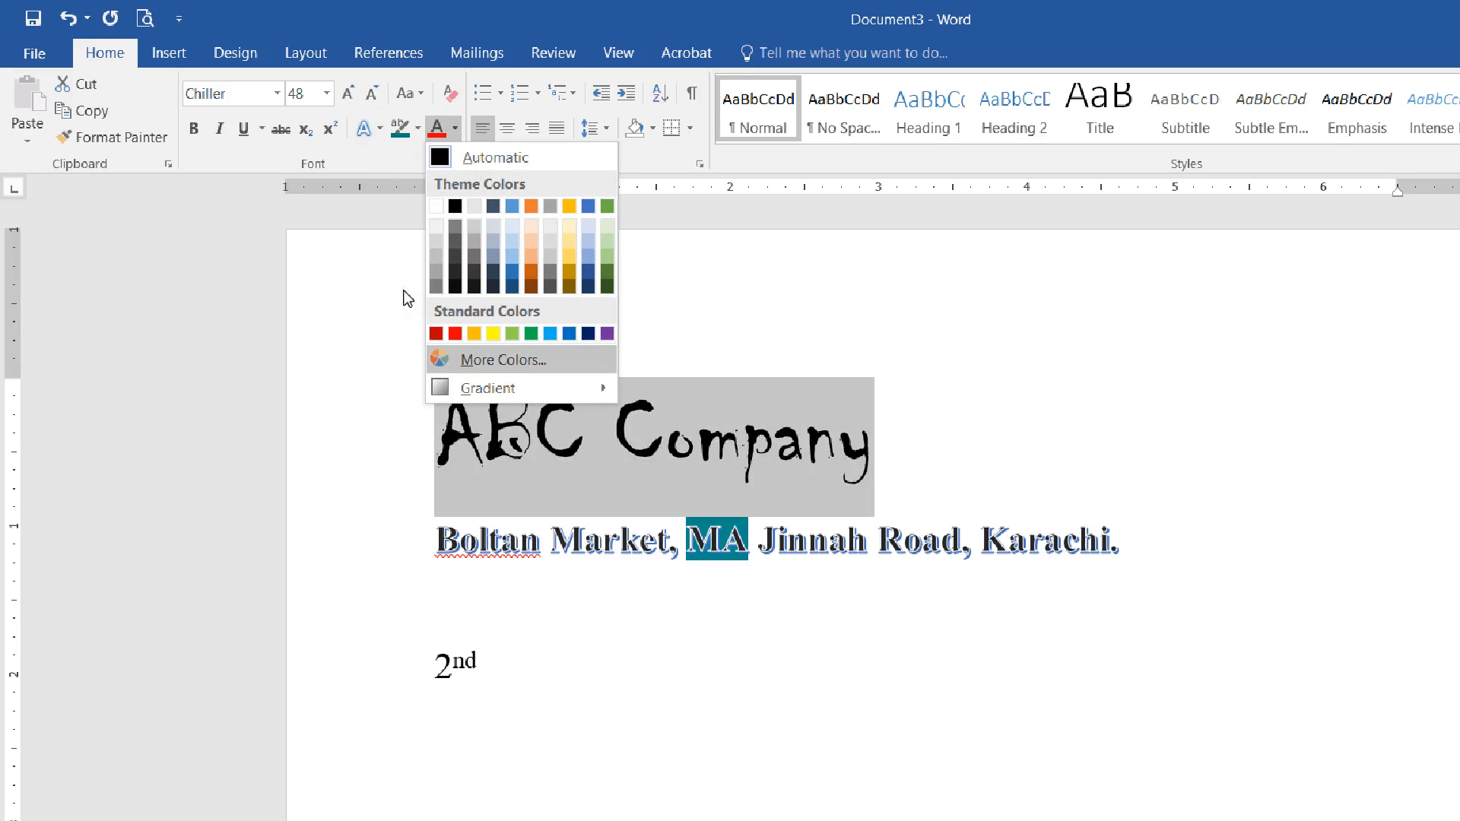
pyautogui.press('Down')
pyautogui.press('Right')
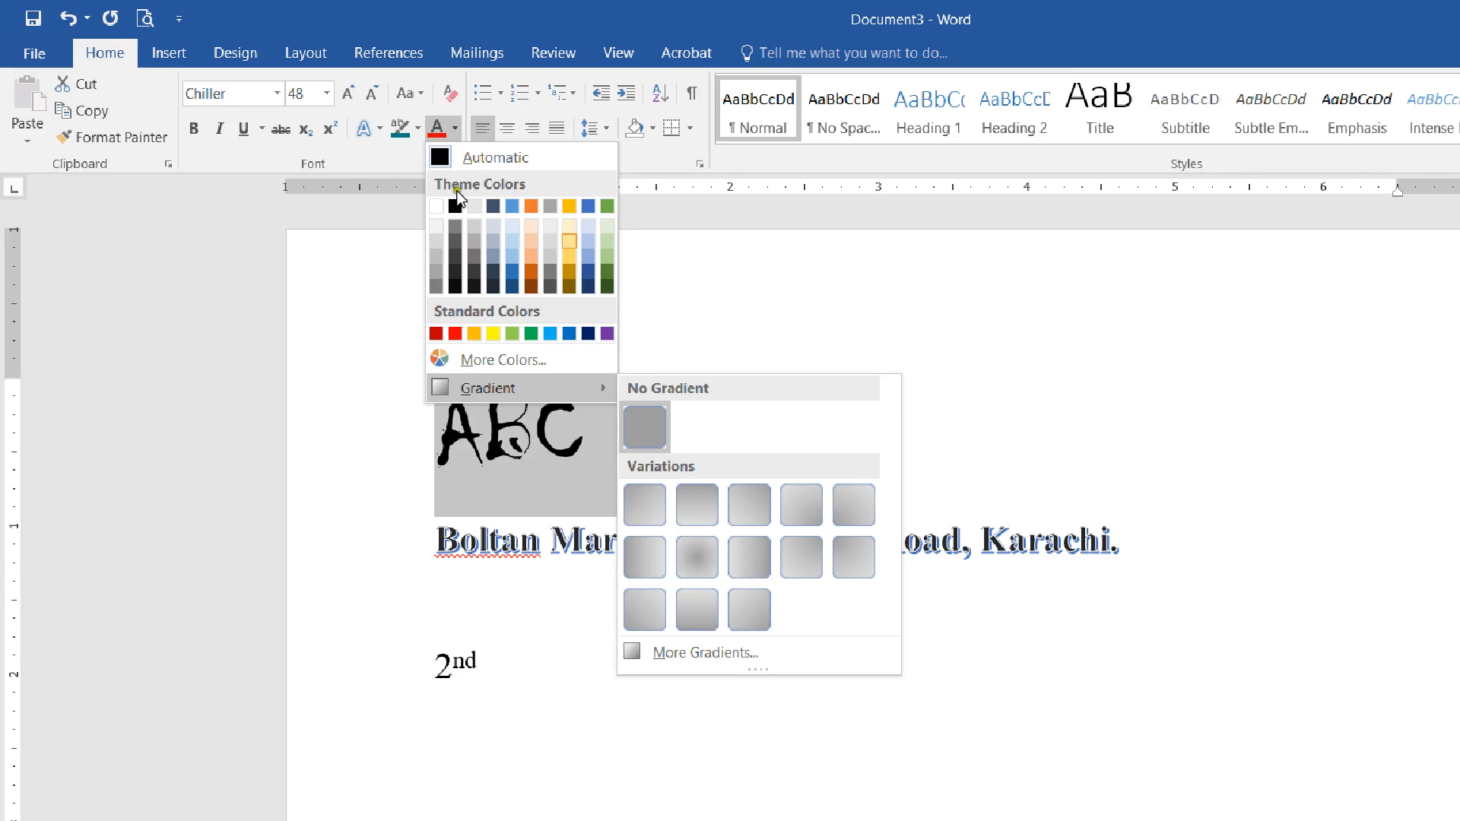
pyautogui.click(457, 163)
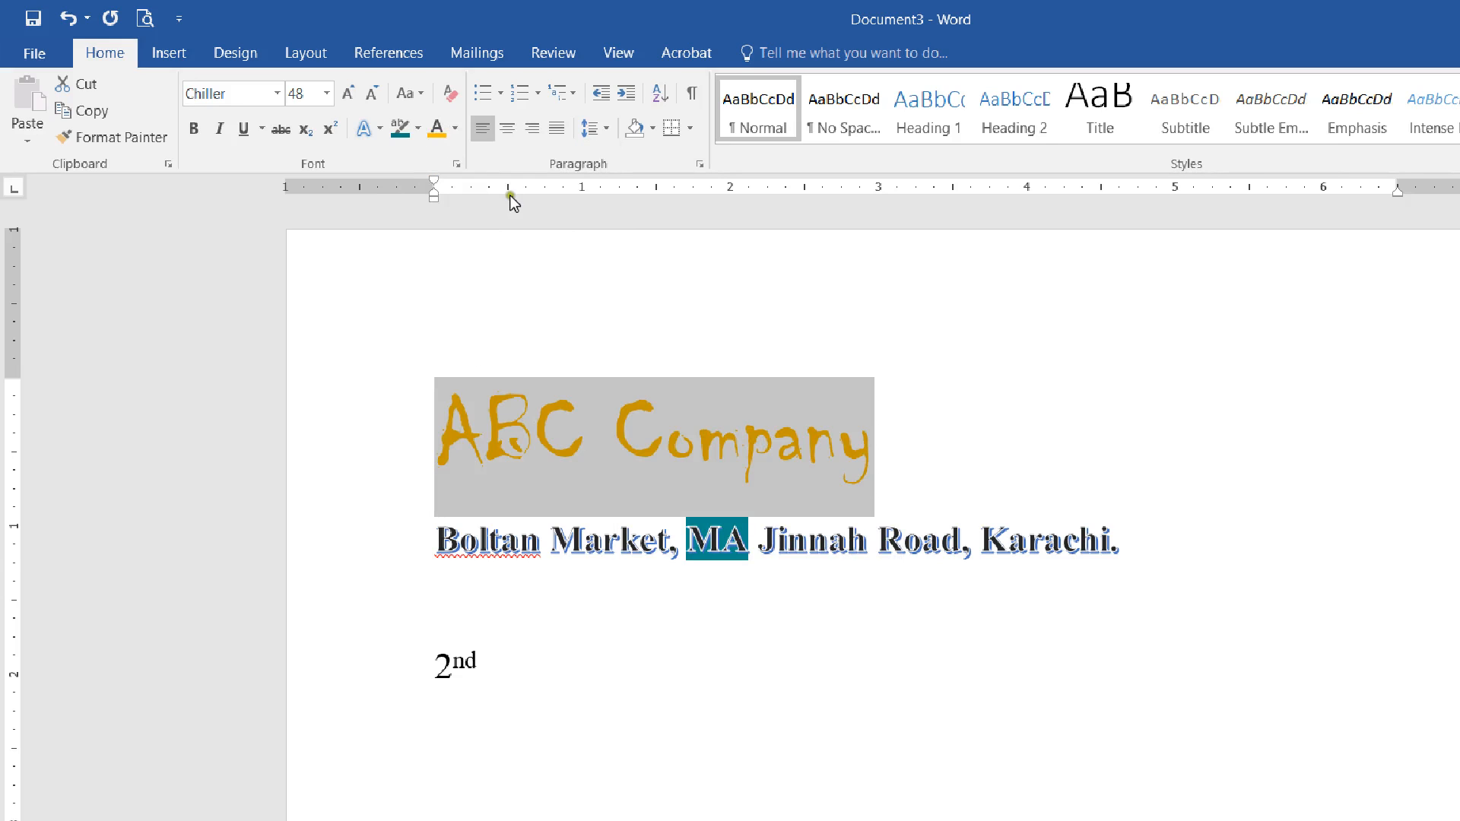
pyautogui.click(720, 334)
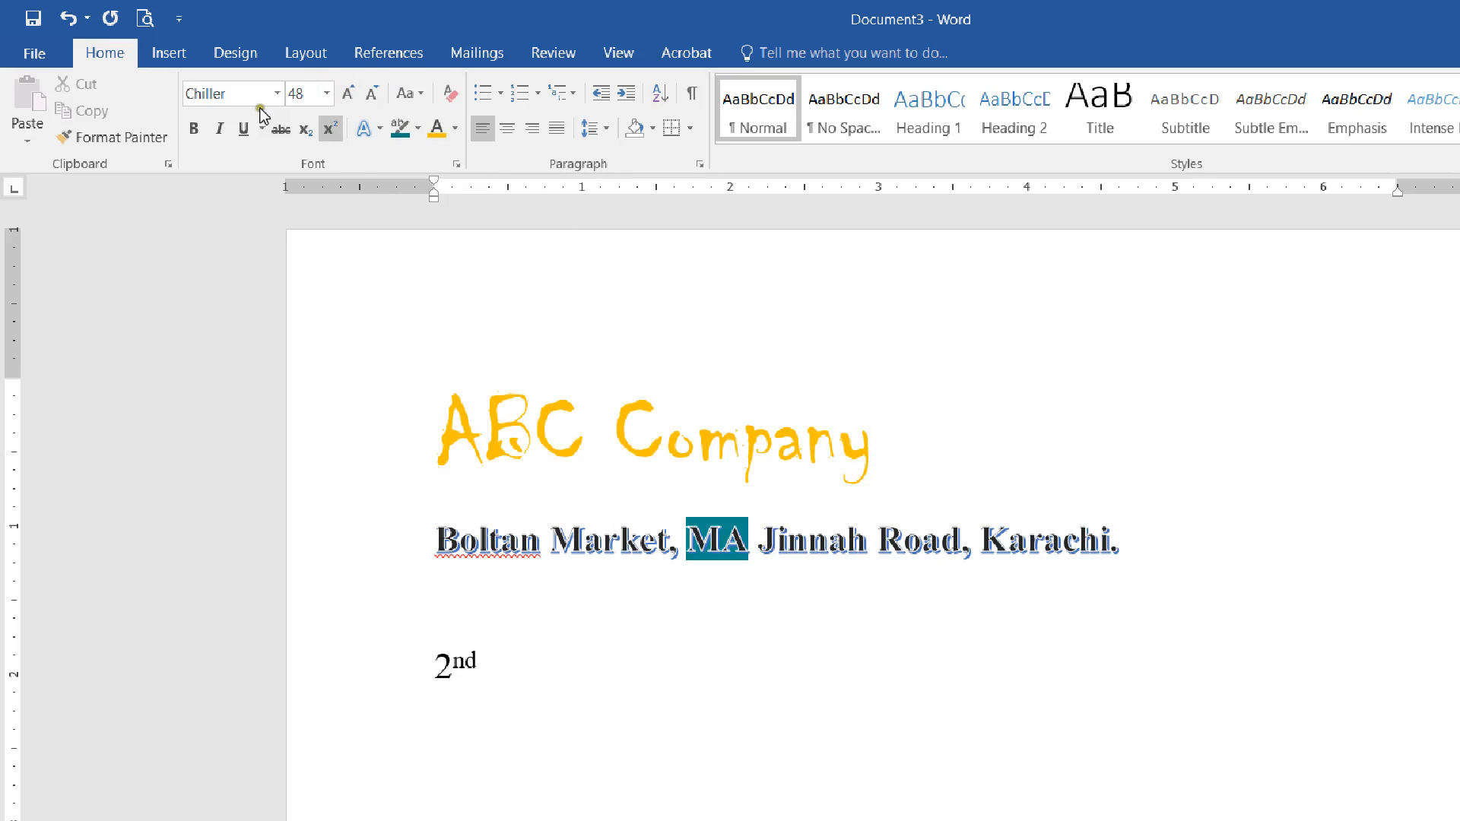
# - Clear all formatting from the heading, the address line and "2nd"
pyautogui.click(284, 397)
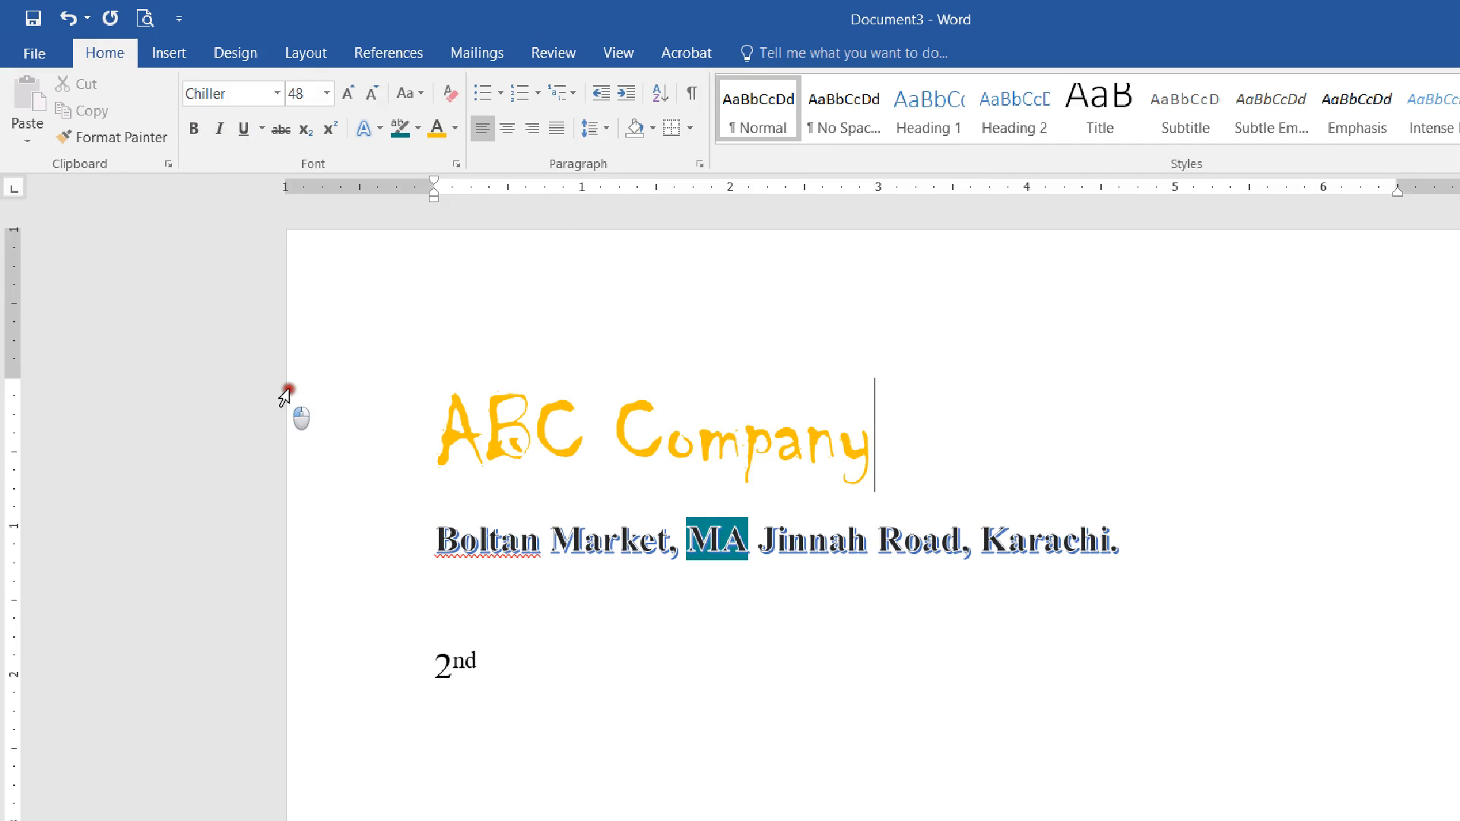
pyautogui.hotkey('shift', 'Down')
pyautogui.hotkey('shift', 'Down')
pyautogui.hotkey('shift', 'Down')
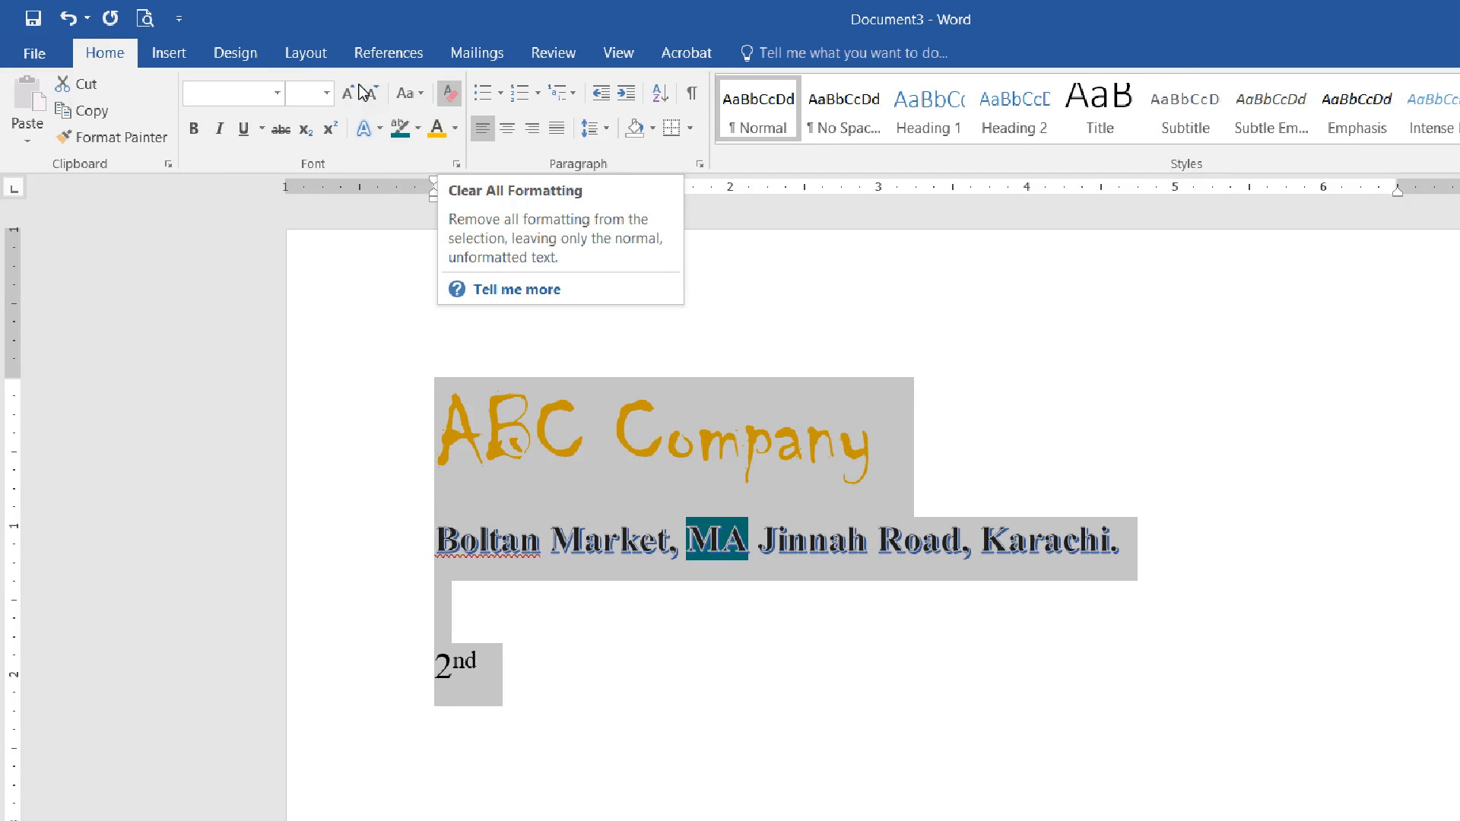
pyautogui.click(450, 92)
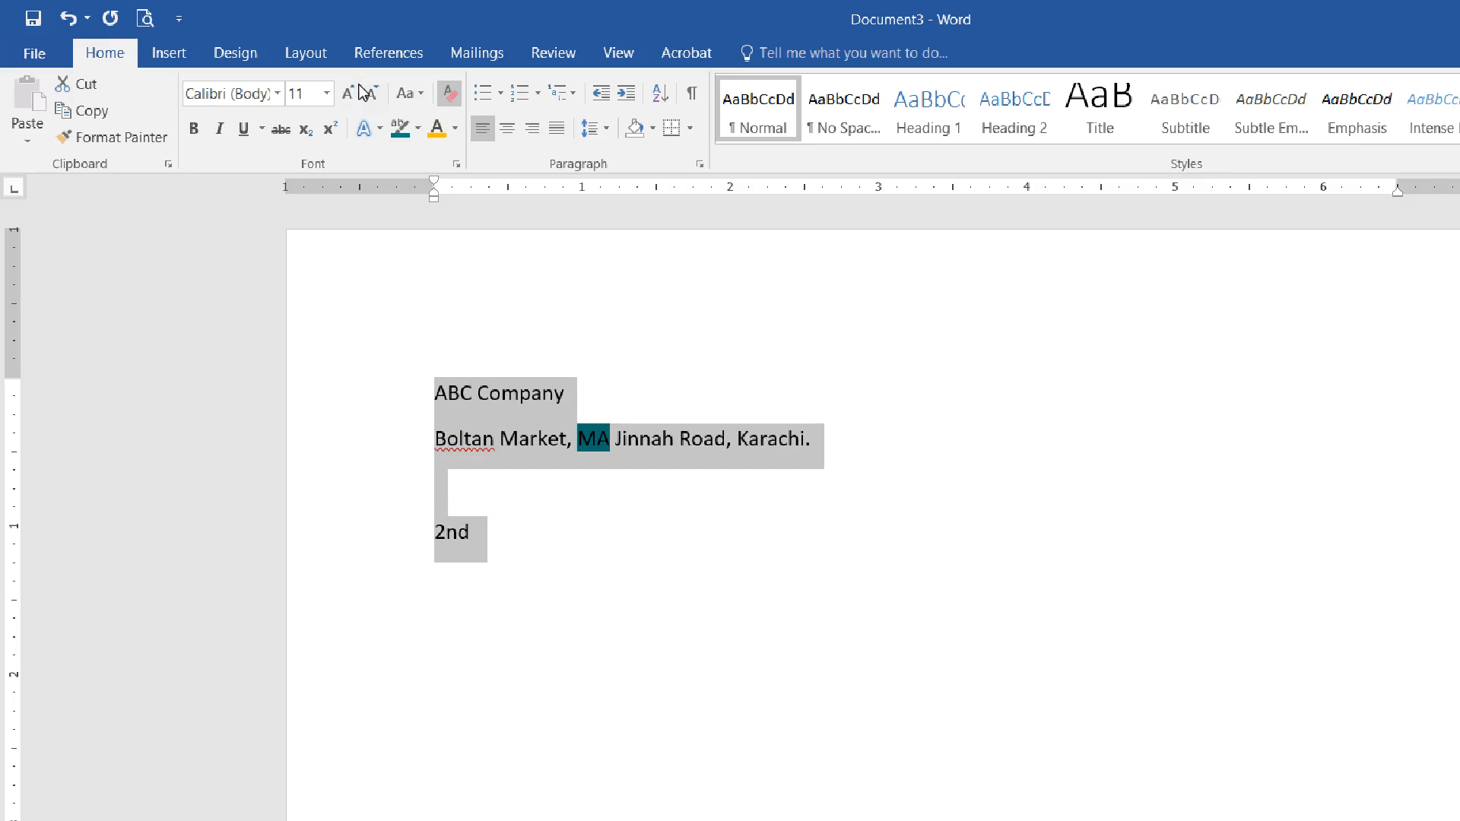
# - Remove the teal highlight from "MA" in the address line
pyautogui.click(469, 368)
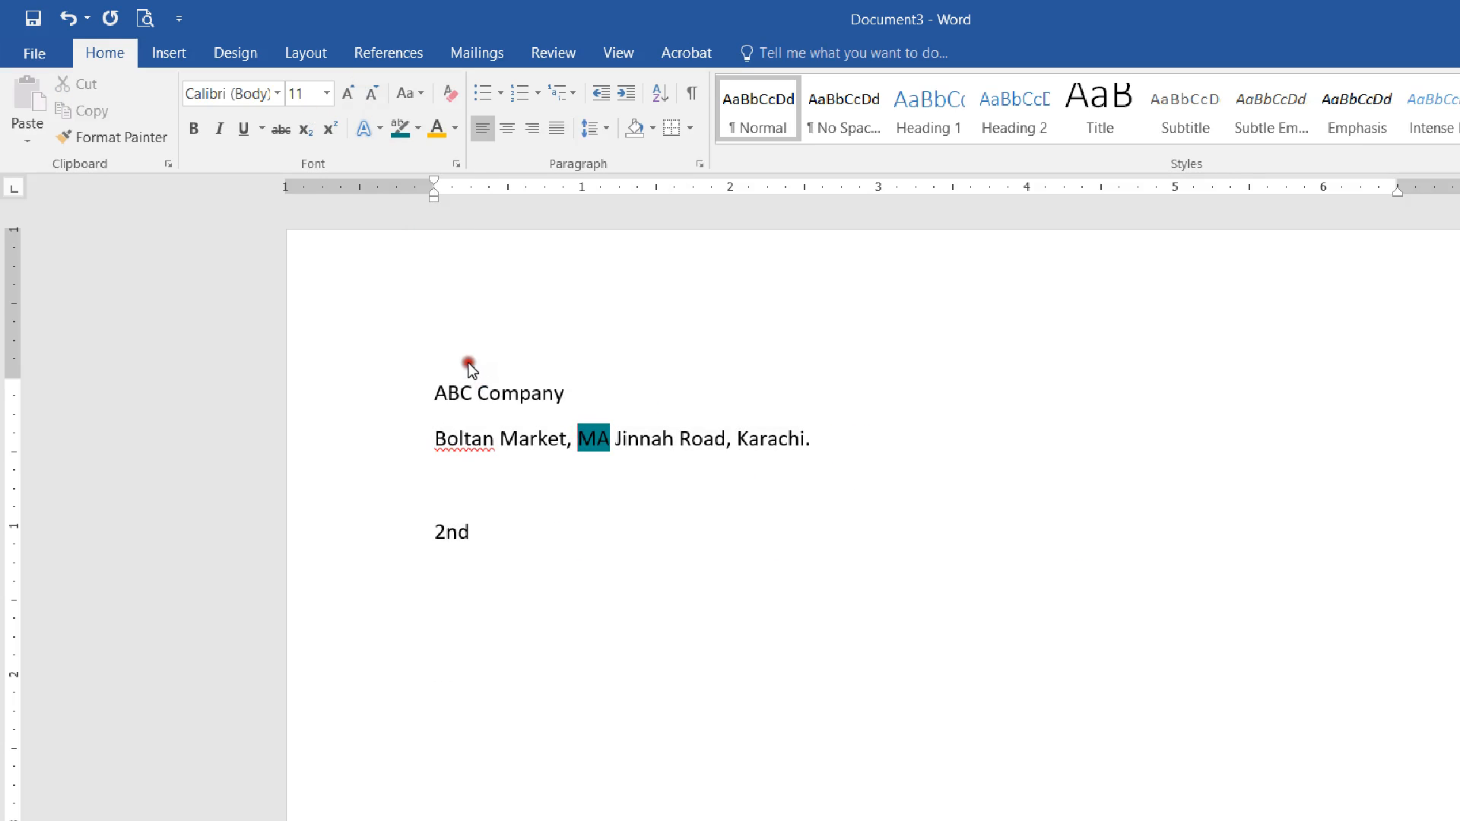
pyautogui.doubleClick(584, 441)
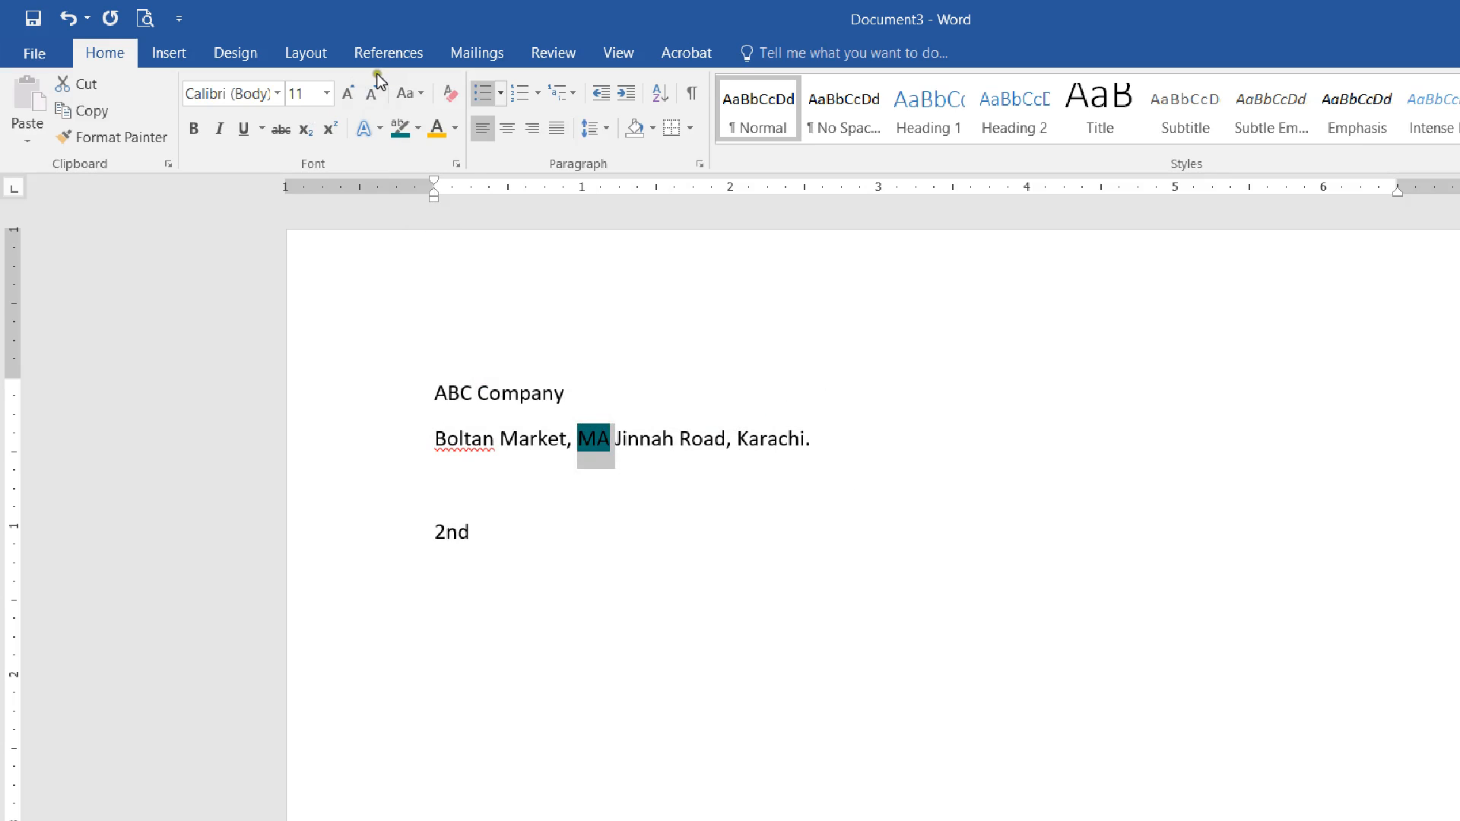
pyautogui.click(418, 128)
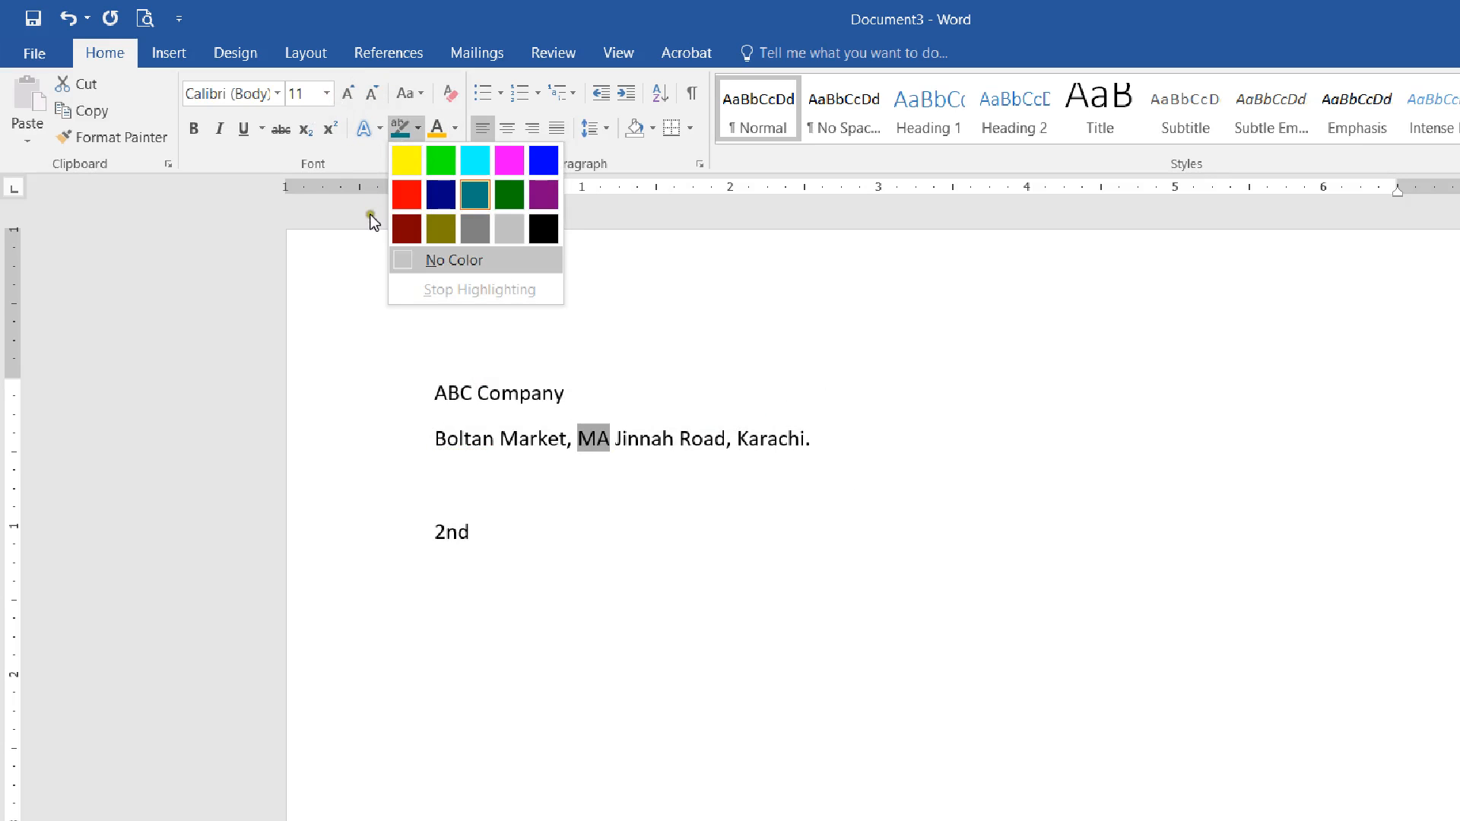
pyautogui.click(454, 260)
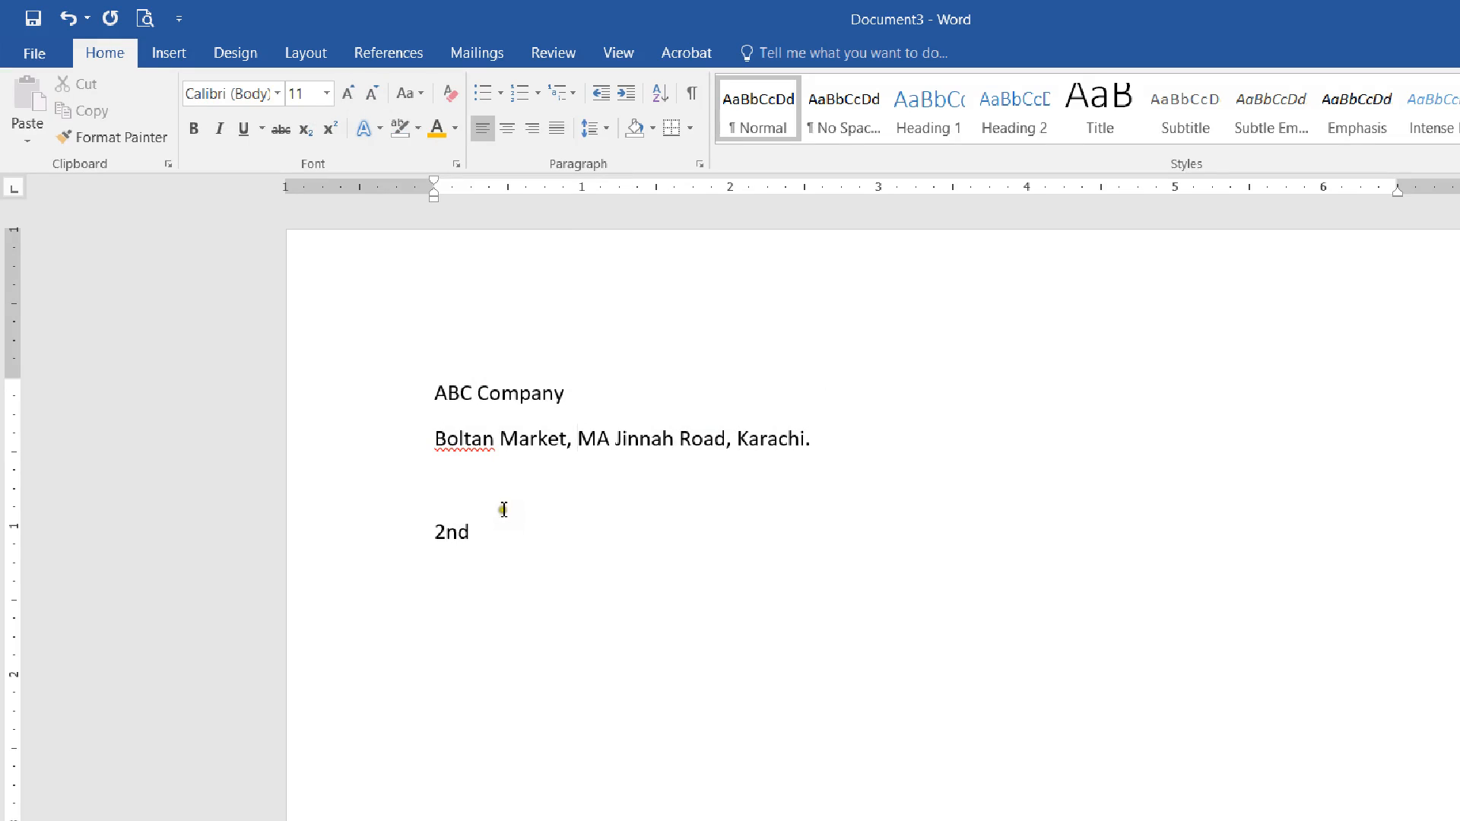
# - Try the sample text "dkfjsdkf" in 48 pt Times New Roman below "2nd", and reset that line to empty, plain formatting
pyautogui.click(503, 510)
pyautogui.hotkey('ctrl', 'shift', '.')
pyautogui.hotkey('ctrl', 'shift', '.')
pyautogui.hotkey('ctrl', 'shift', '.')
pyautogui.hotkey('ctrl', 'shift', '.')
pyautogui.hotkey('ctrl', 'shift', '.')
pyautogui.hotkey('ctrl', 'shift', '.')
pyautogui.hotkey('ctrl', 'shift', '.')
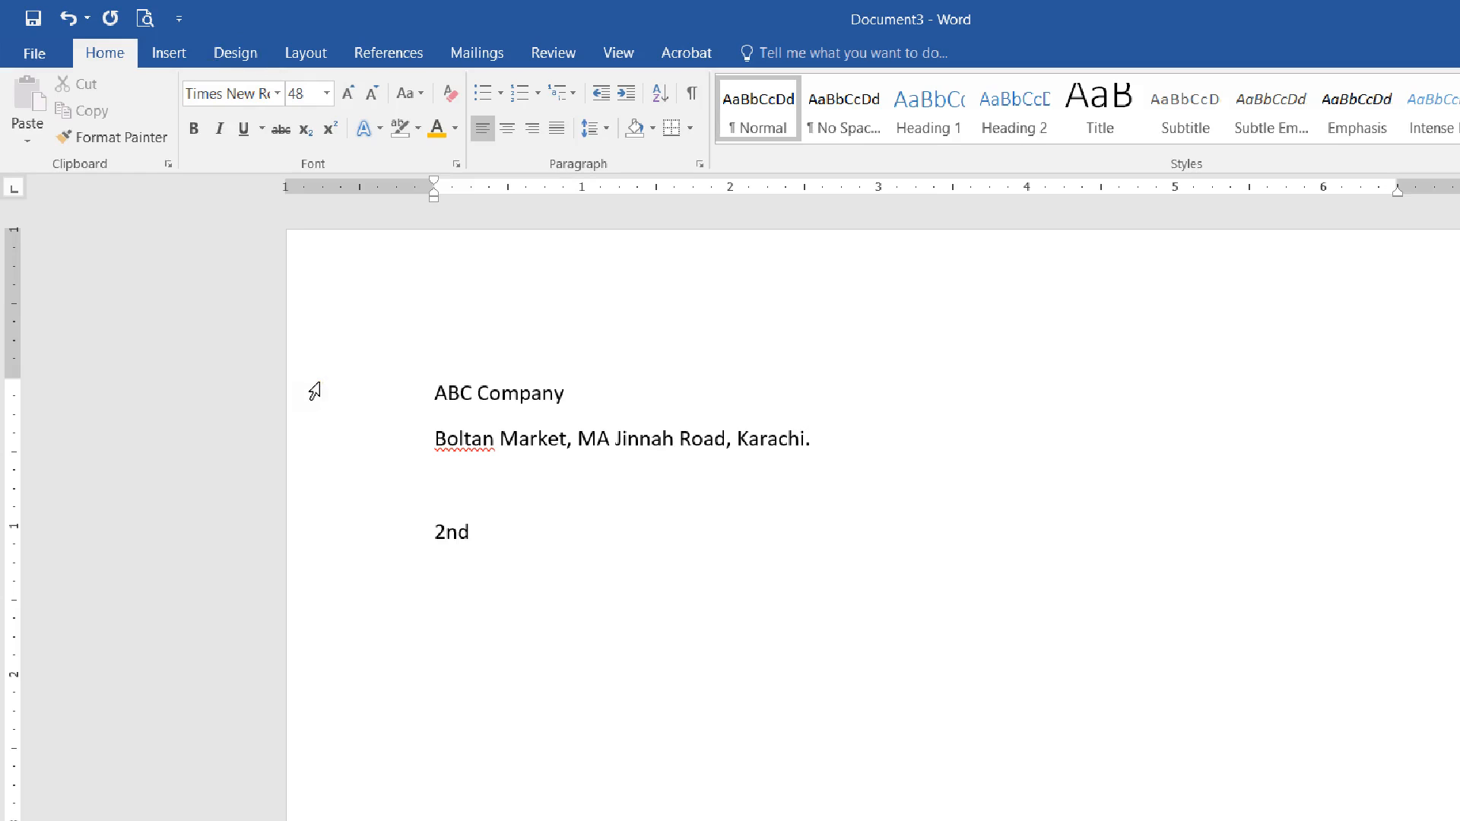
pyautogui.write('dkfjsdkf')
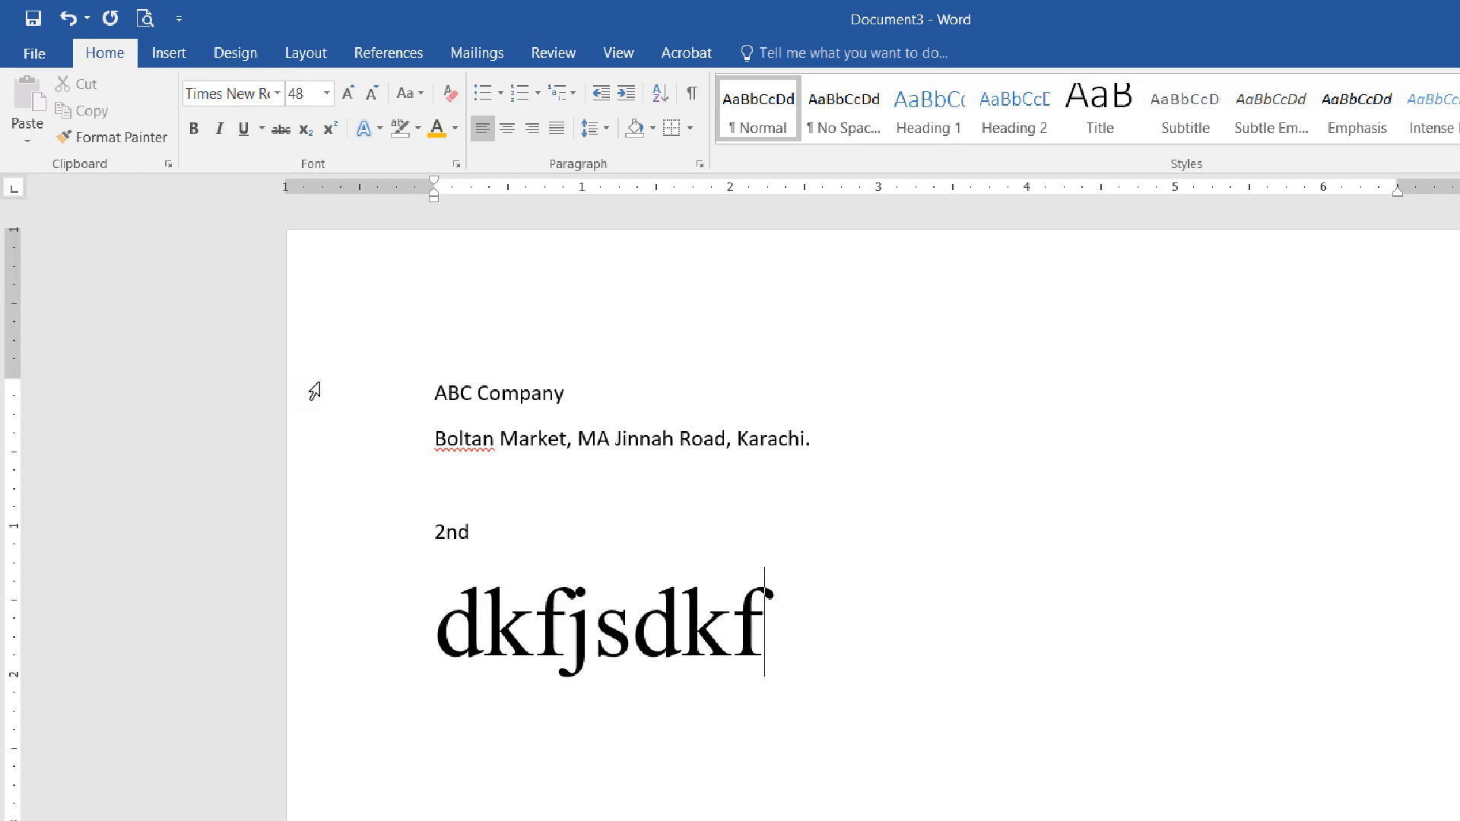
pyautogui.hotkey('ctrl', 'z')
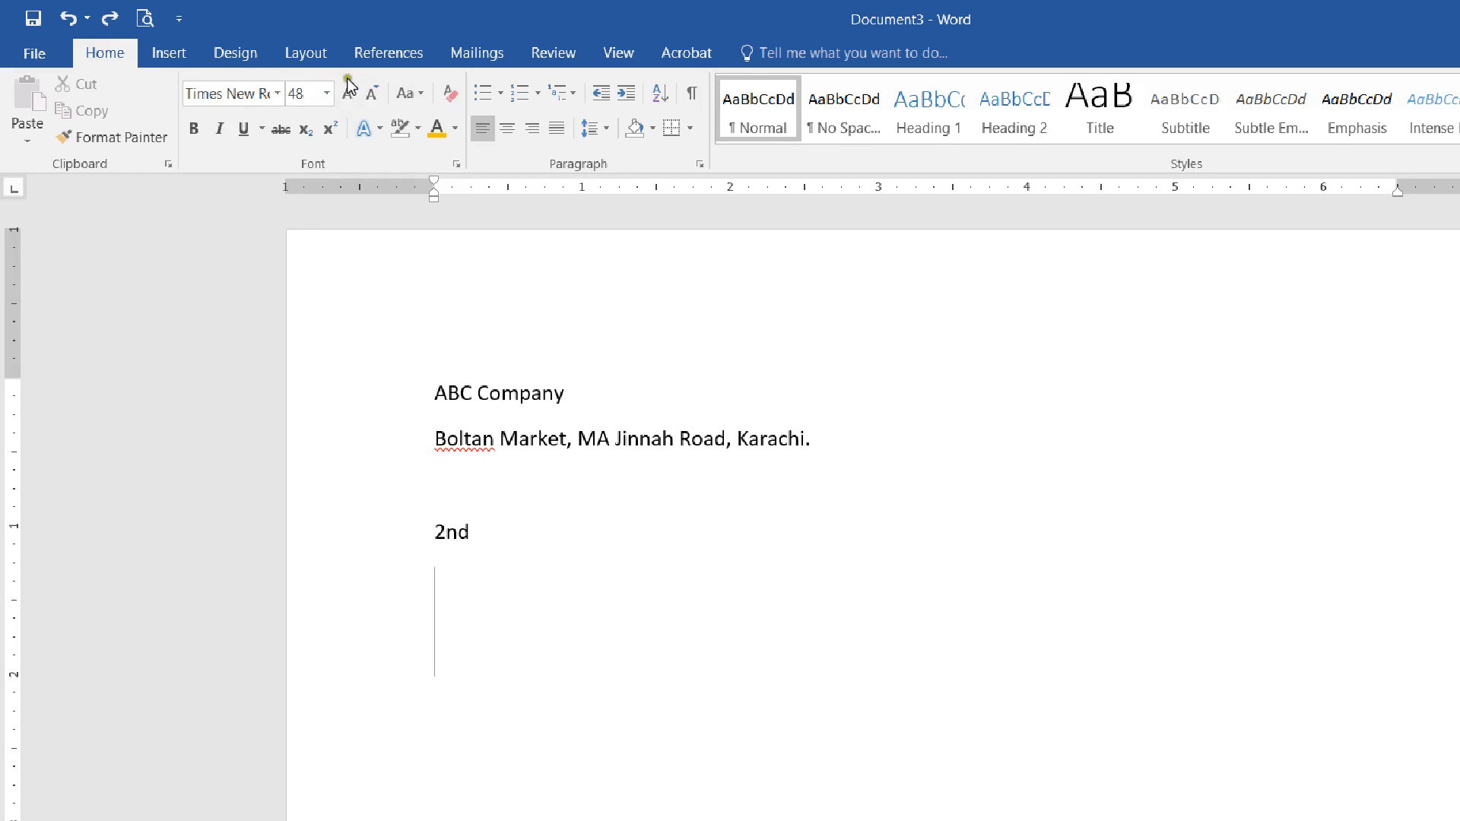
pyautogui.click(449, 93)
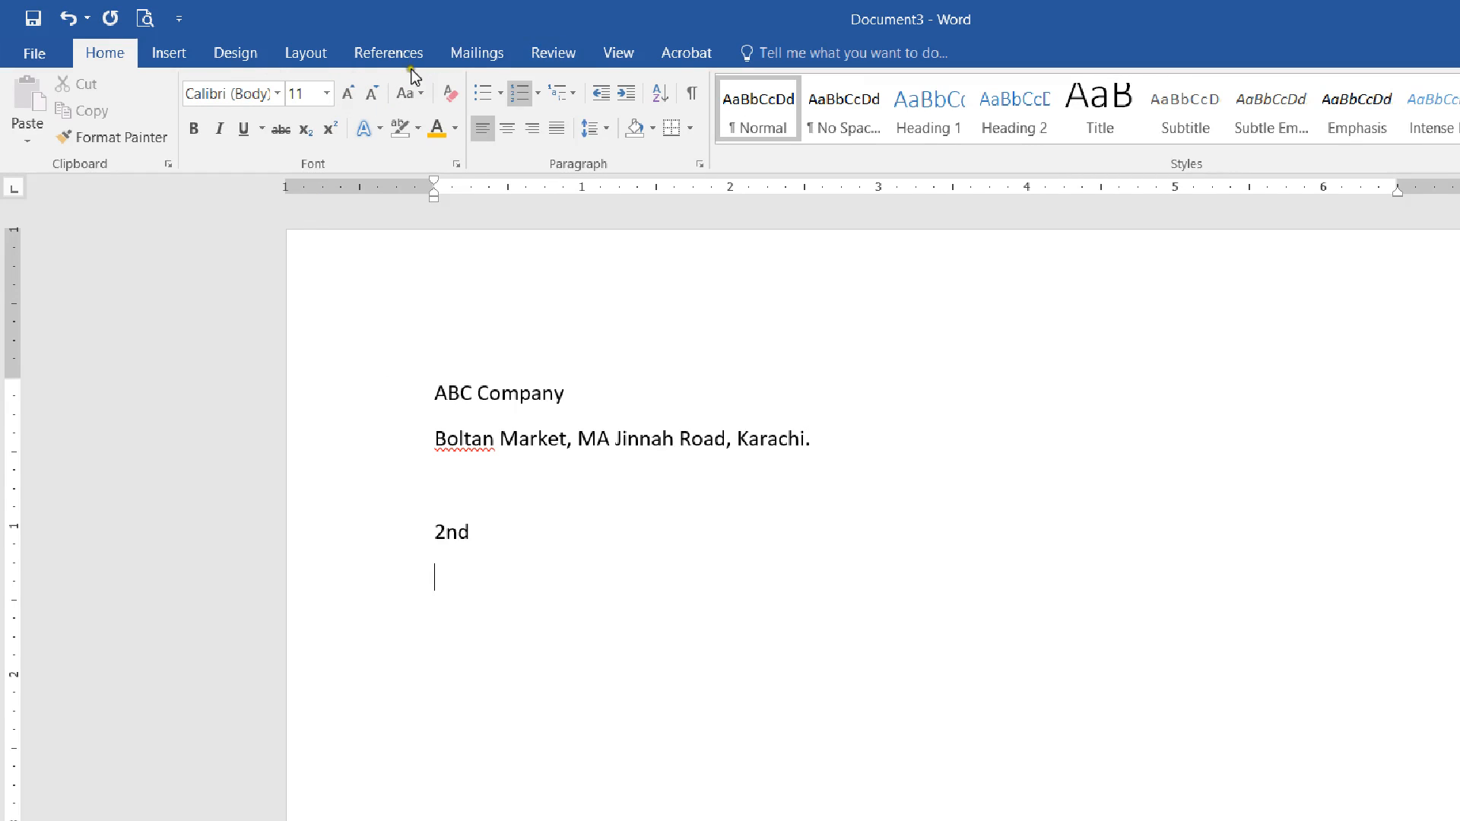
# - Try centred, right, left and justified alignment on the heading "ABC Company"
pyautogui.click(310, 318)
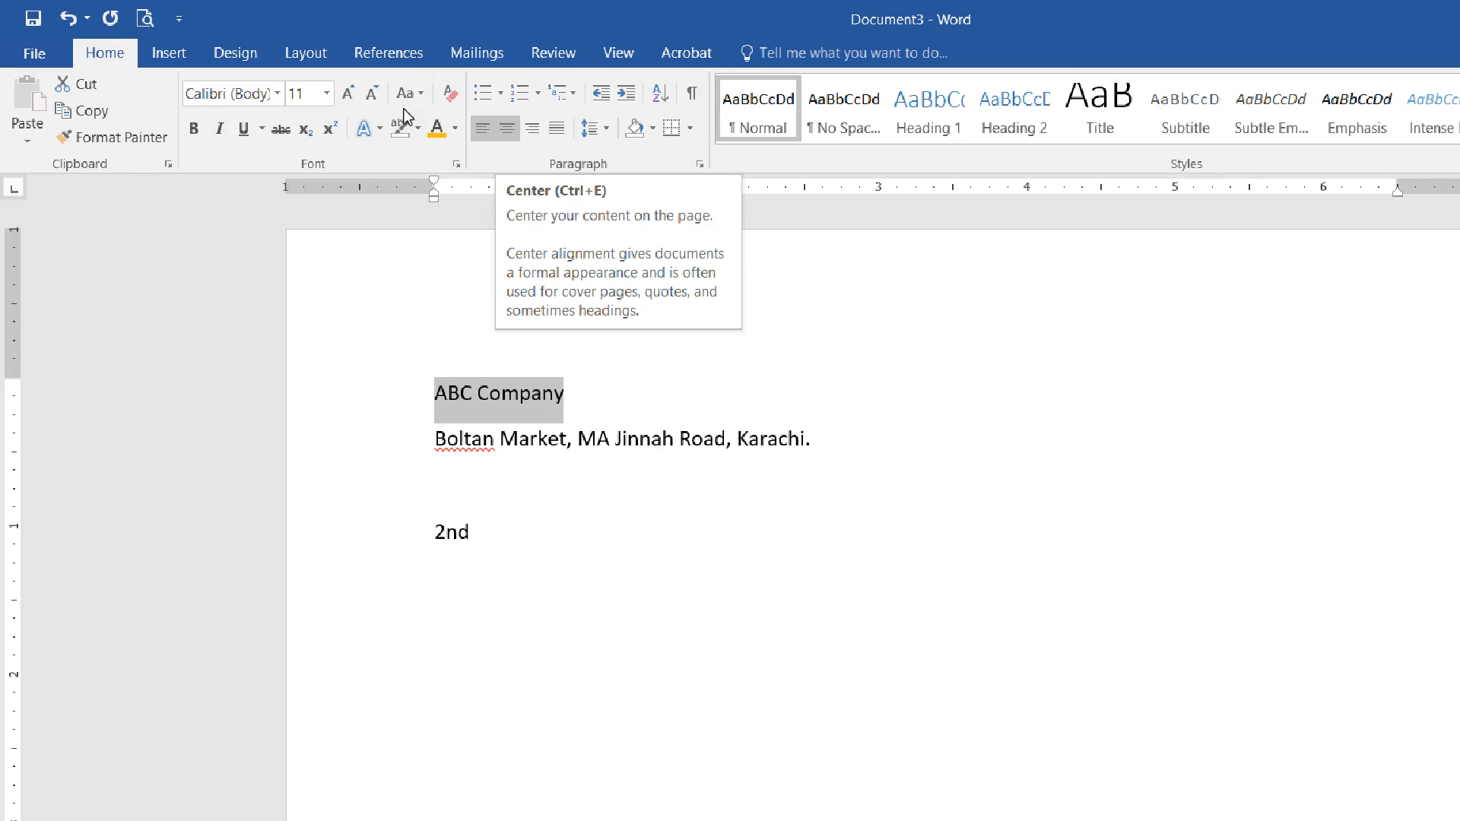
pyautogui.hotkey('ctrl', 'e')
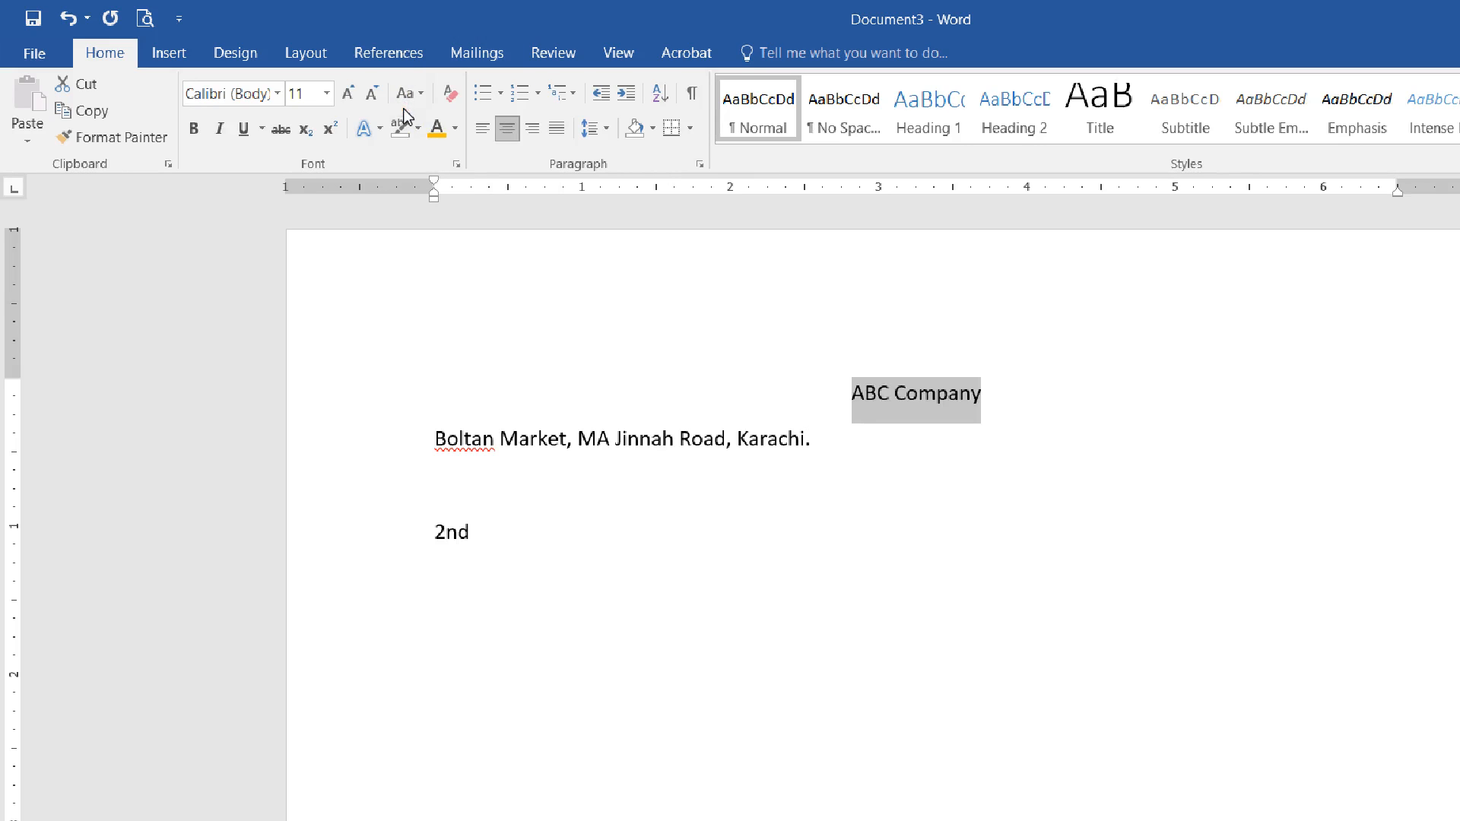
pyautogui.hotkey('ctrl', 'r')
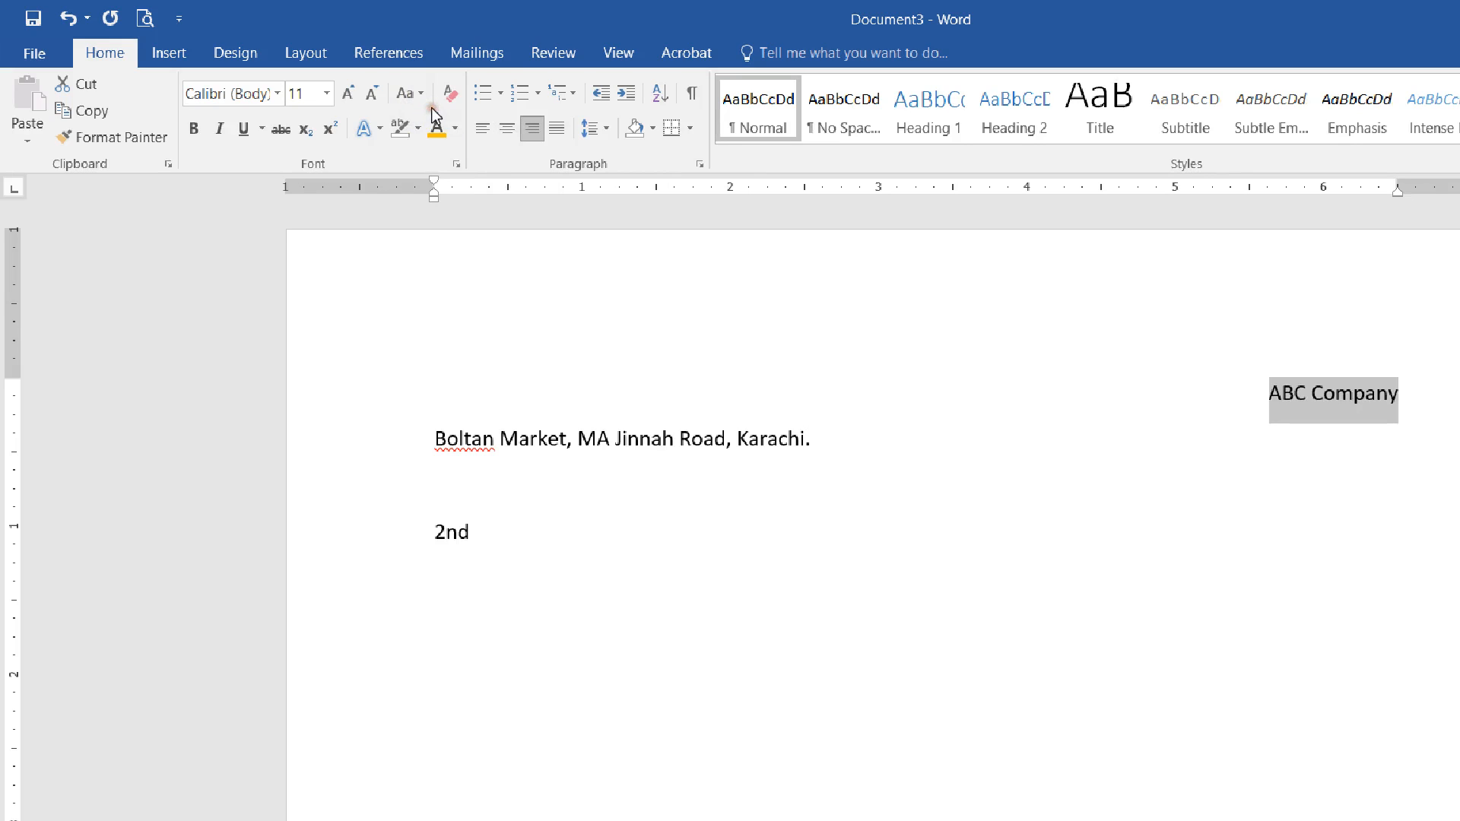
pyautogui.hotkey('ctrl', 'l')
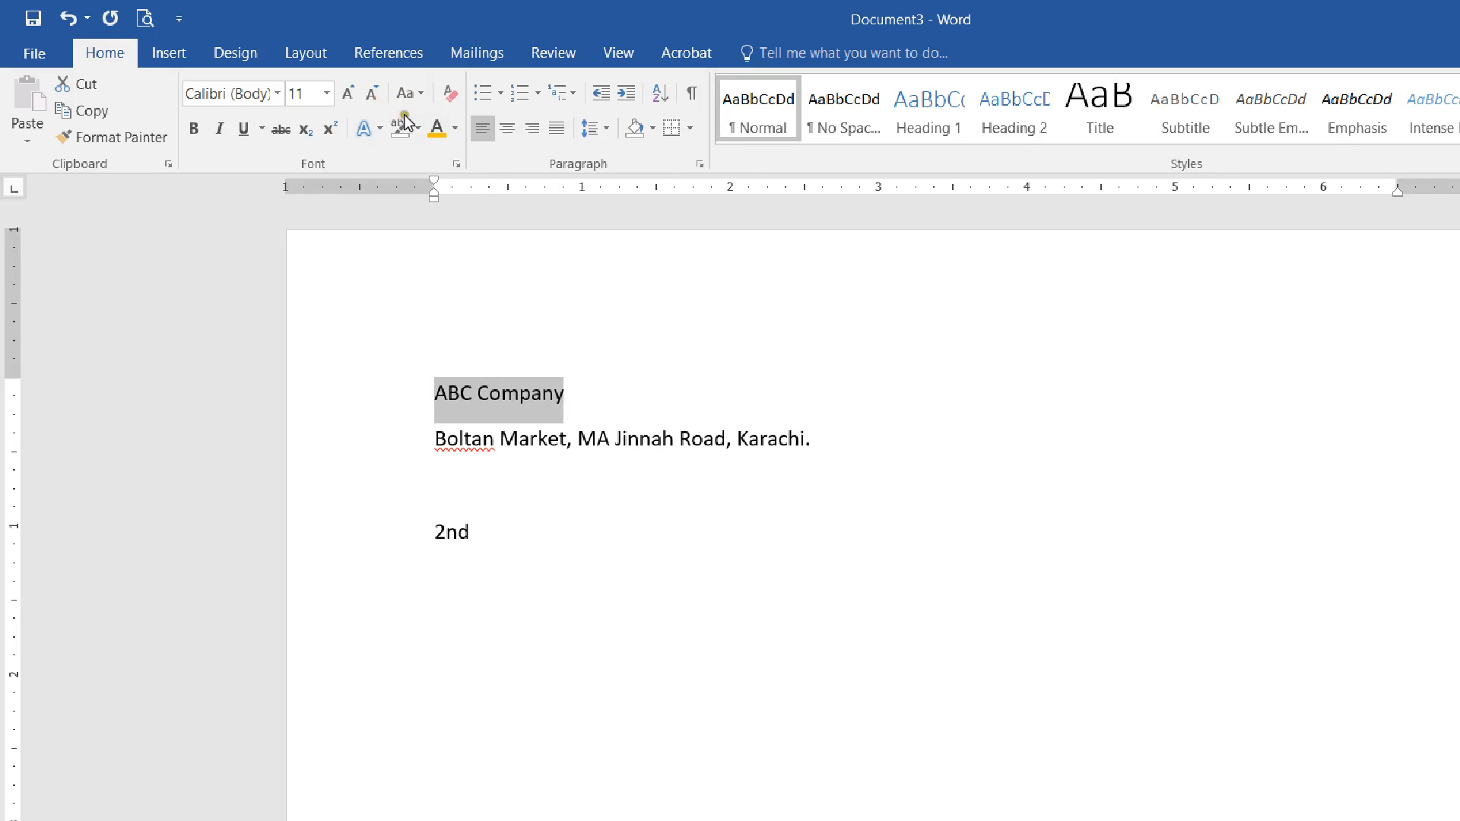
pyautogui.hotkey('ctrl', 'j')
# - Define a new heart bullet from the Symbol font, character code 169, and apply it to the company heading and address line
pyautogui.moveTo(313, 320); pyautogui.dragTo(306, 359)
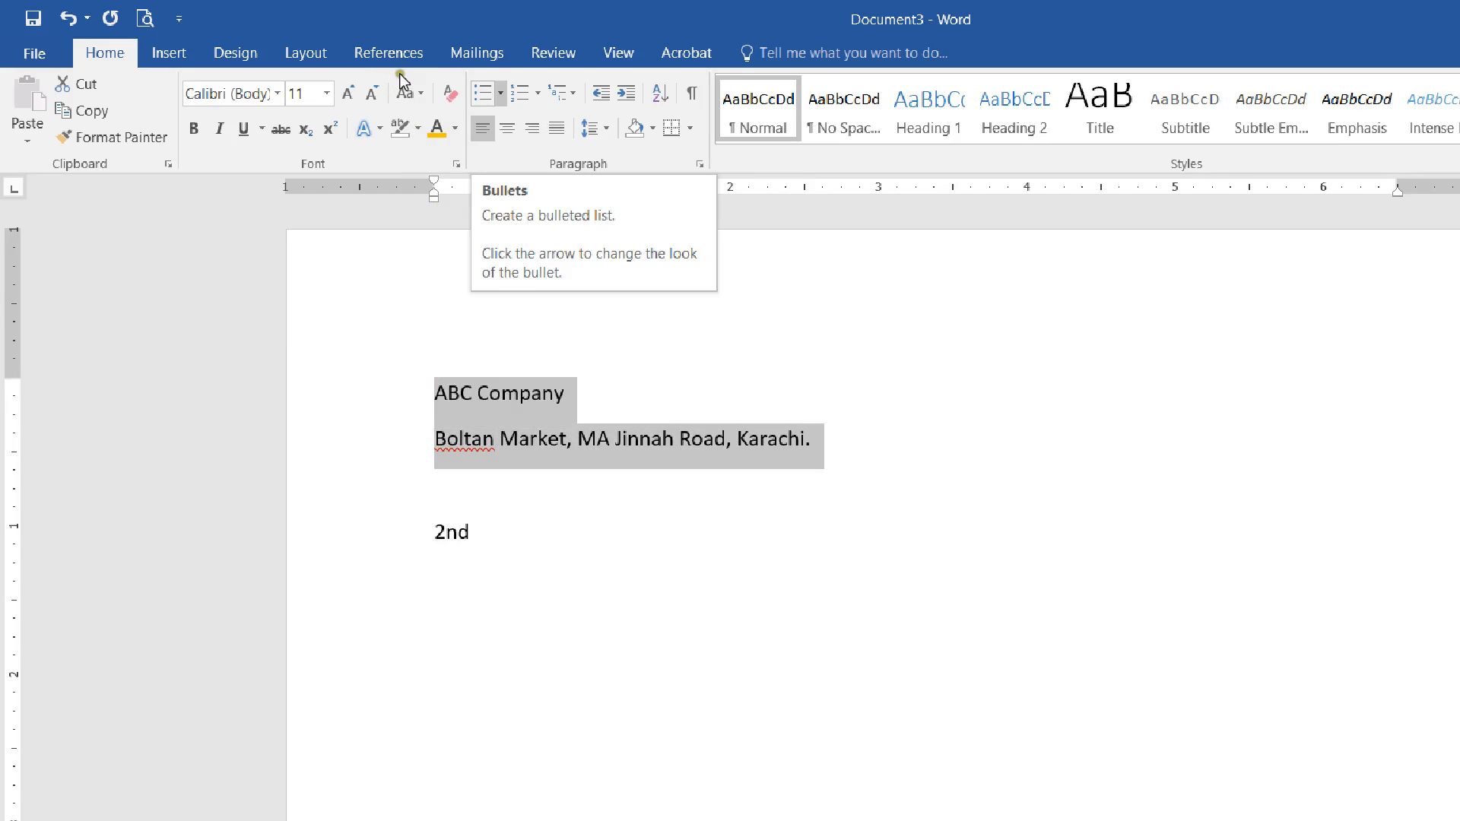
pyautogui.click(500, 93)
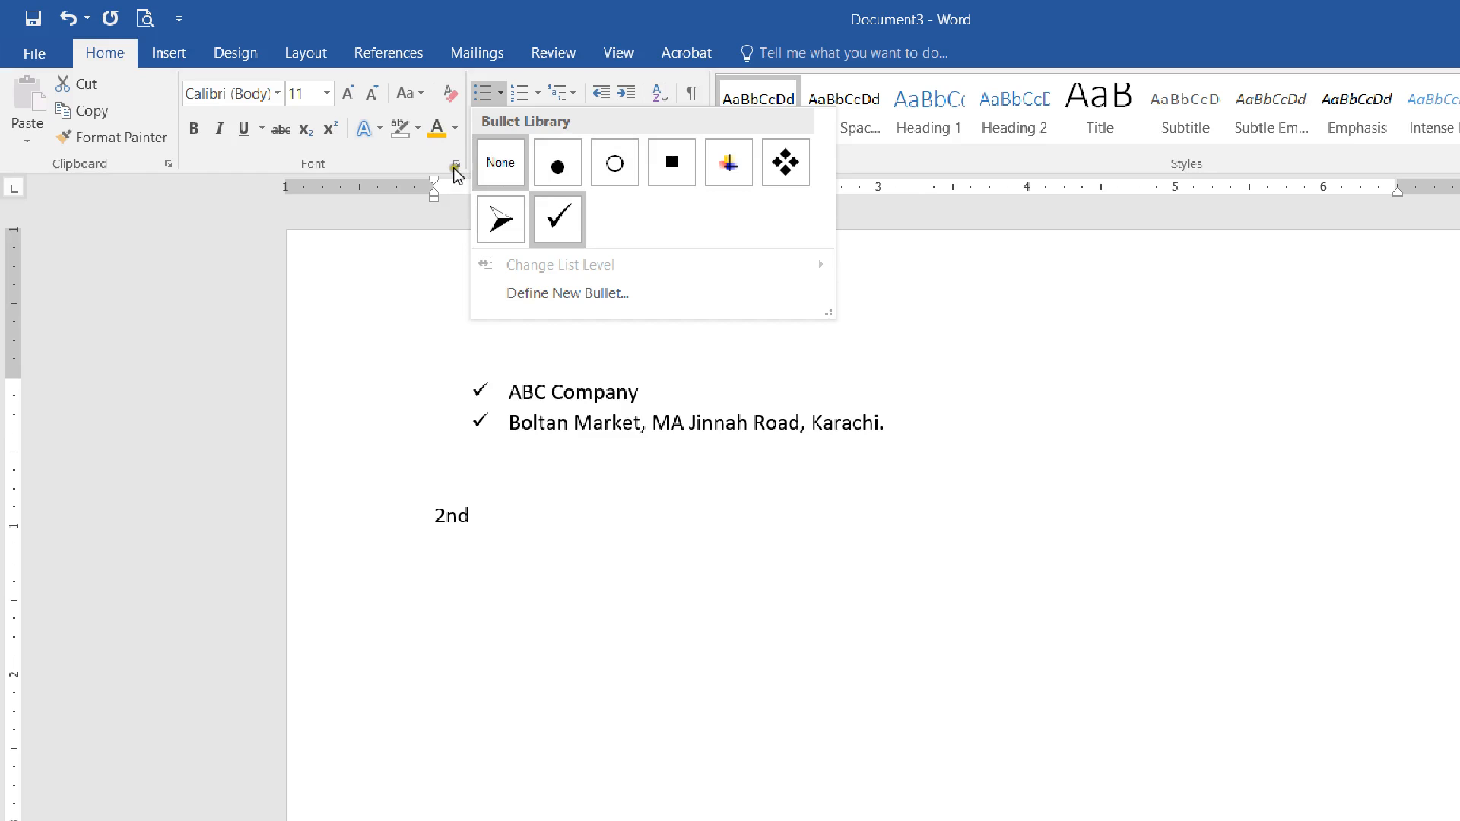
pyautogui.click(411, 176)
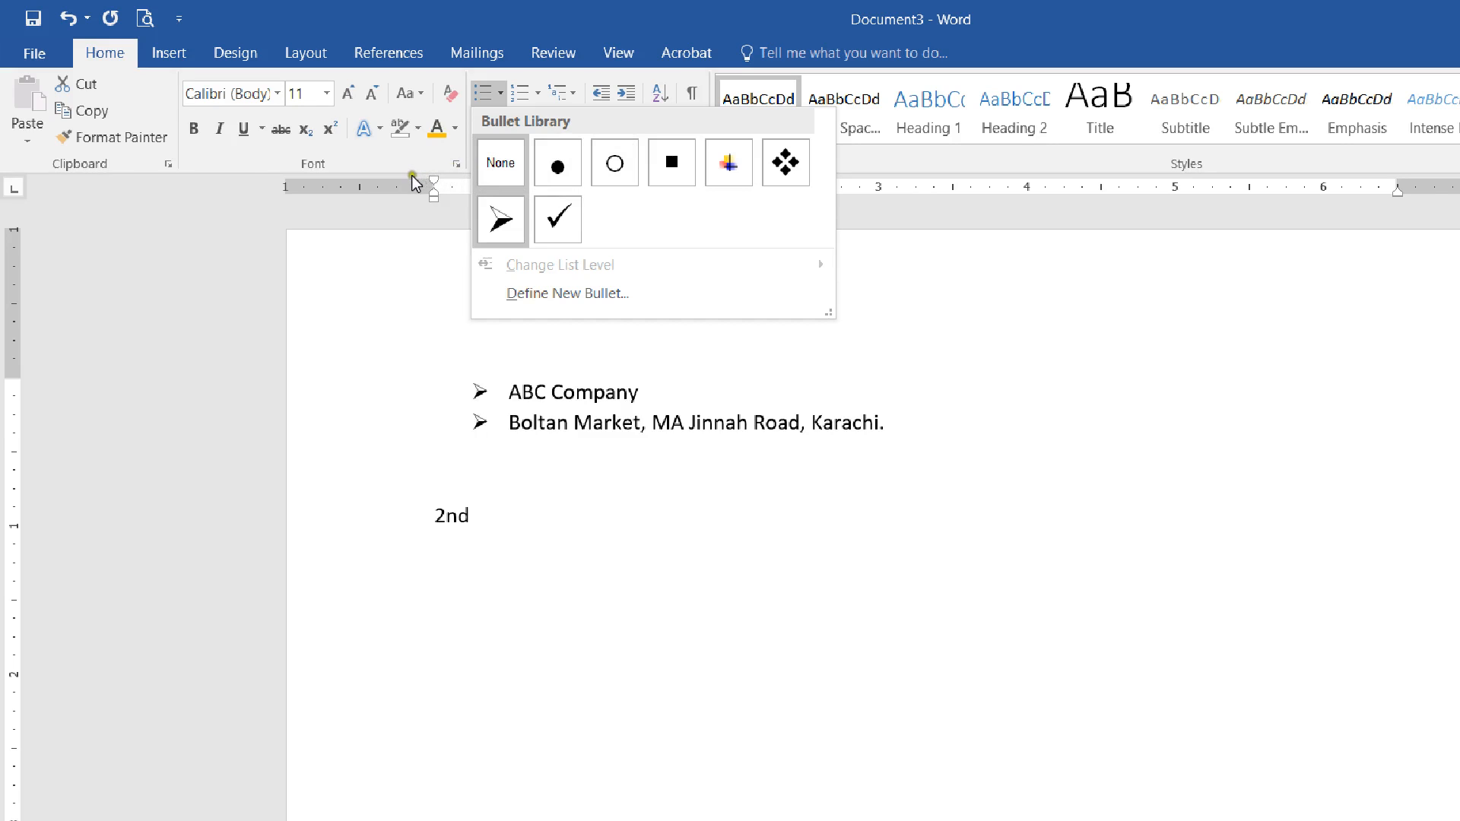
pyautogui.click(458, 237)
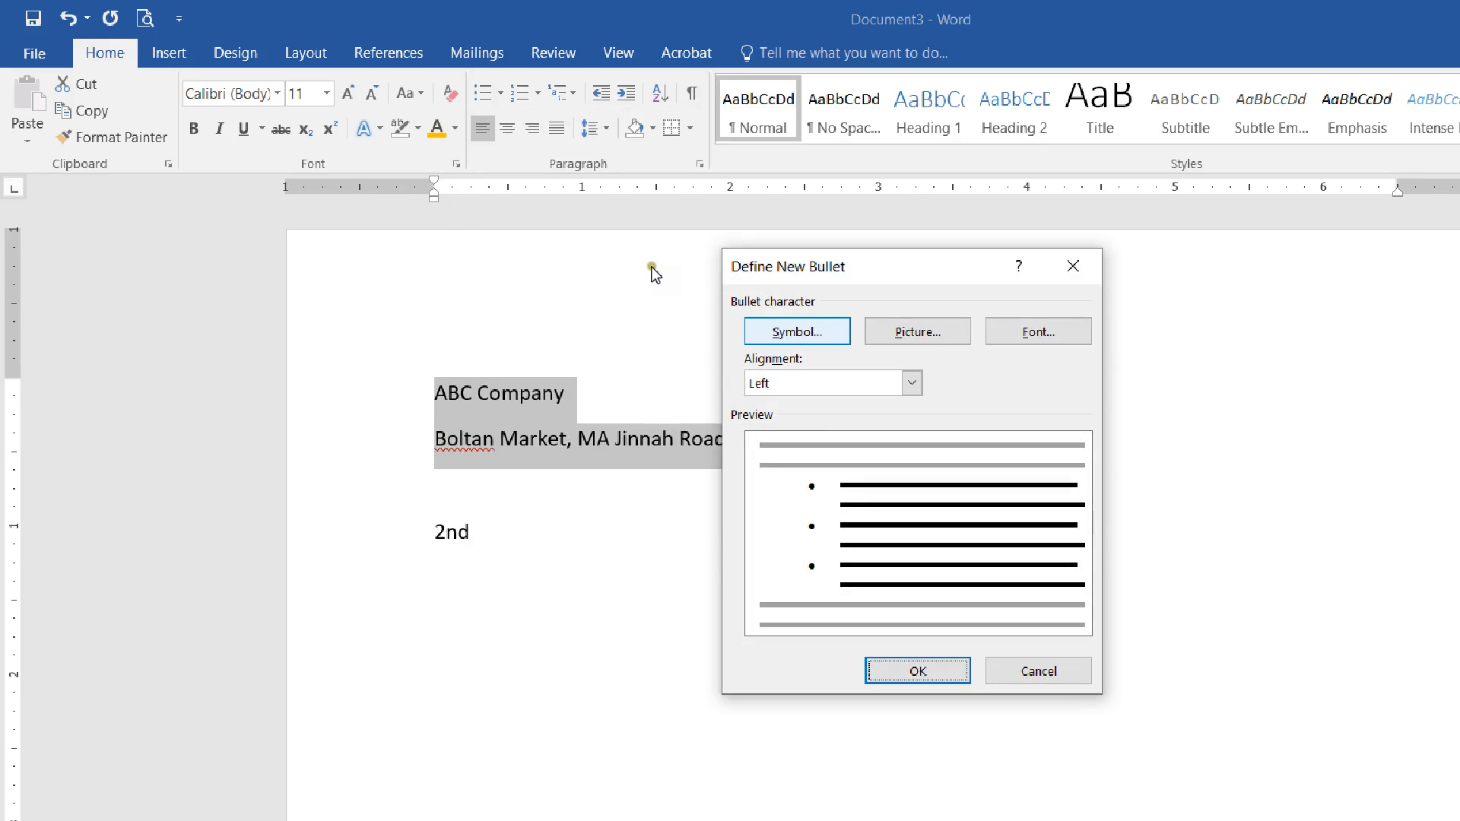
pyautogui.click(798, 332)
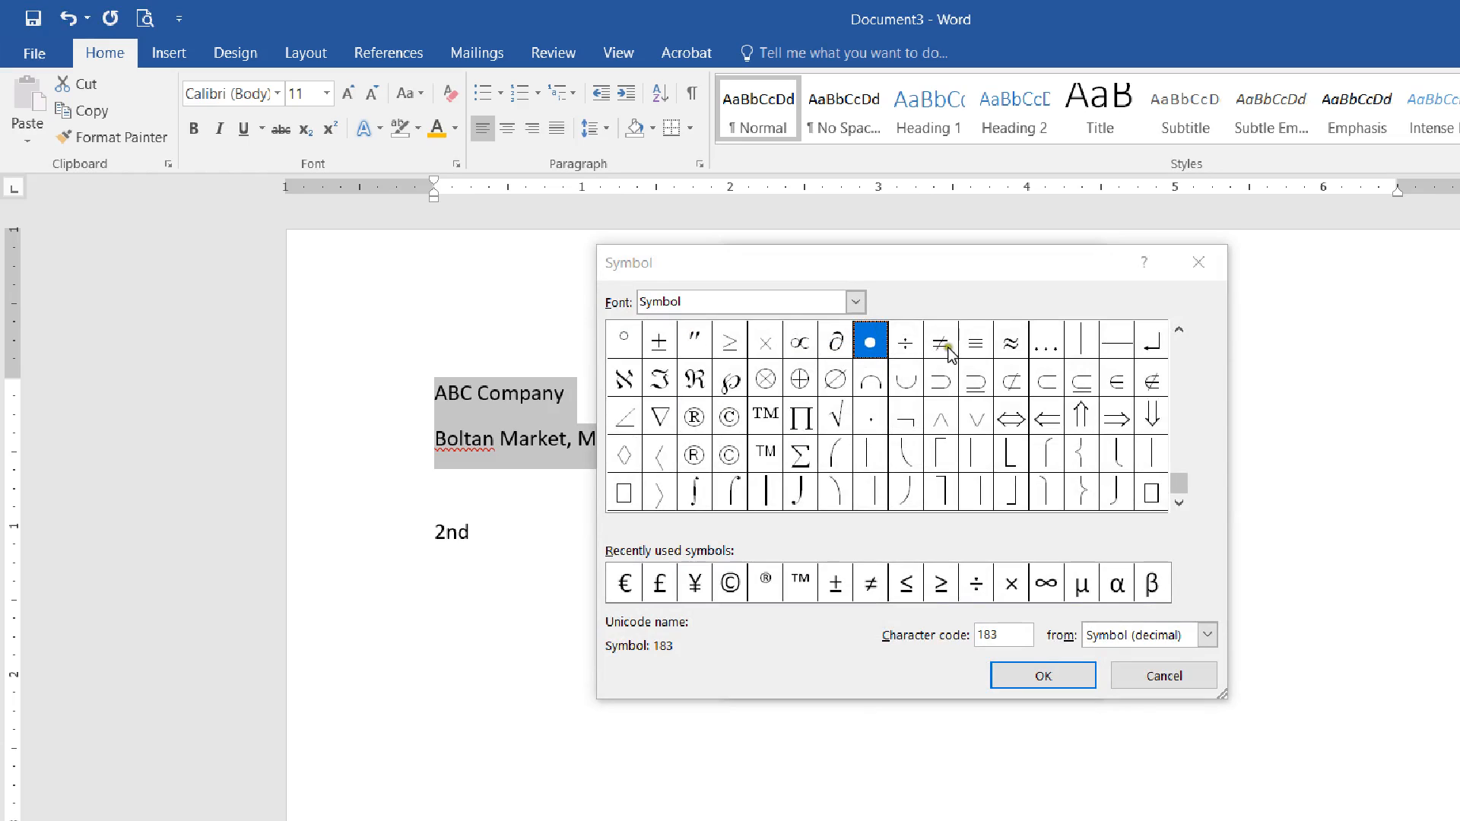
pyautogui.scroll(4, 943, 381)
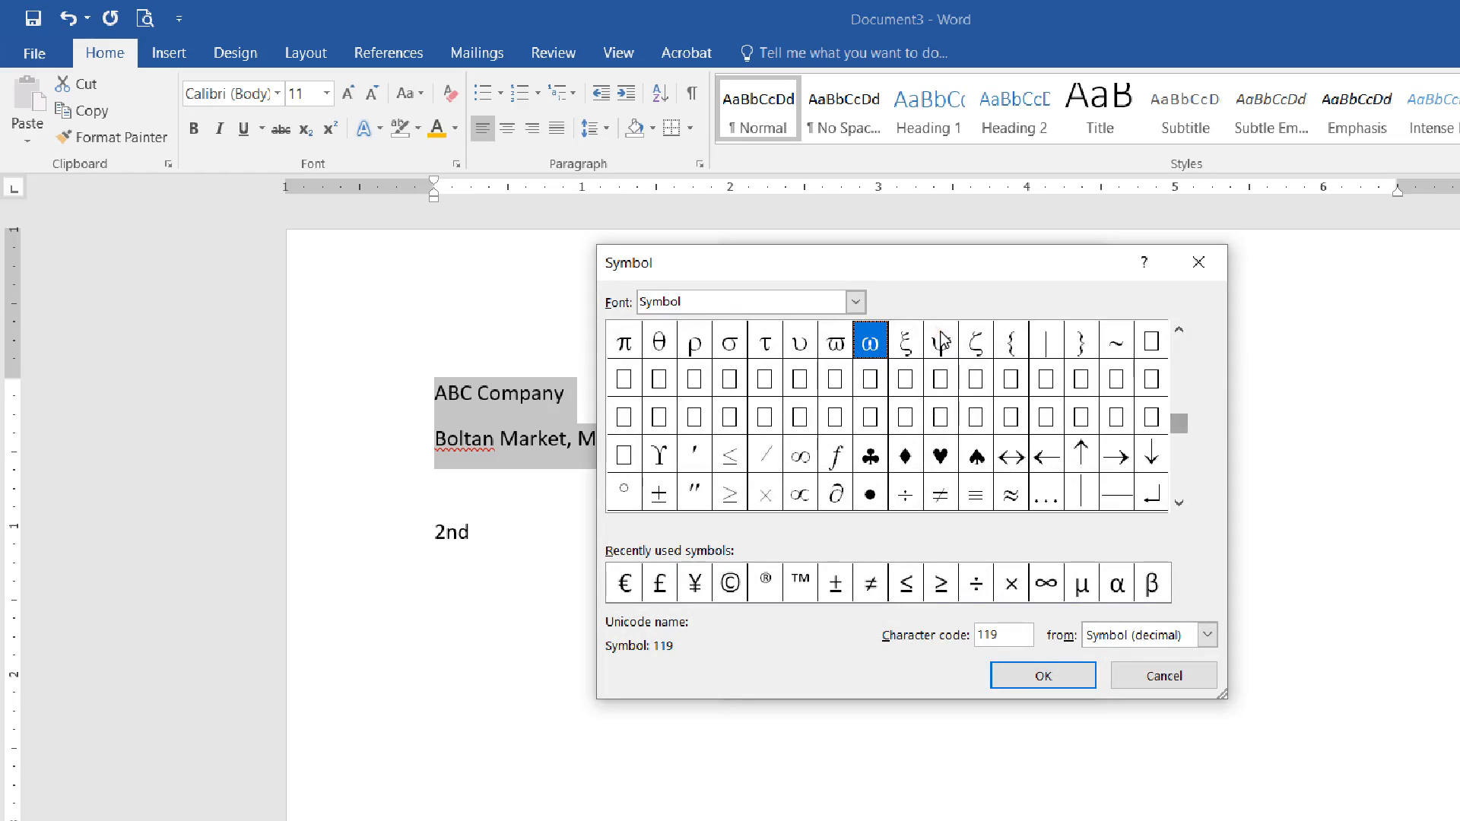
pyautogui.click(943, 454)
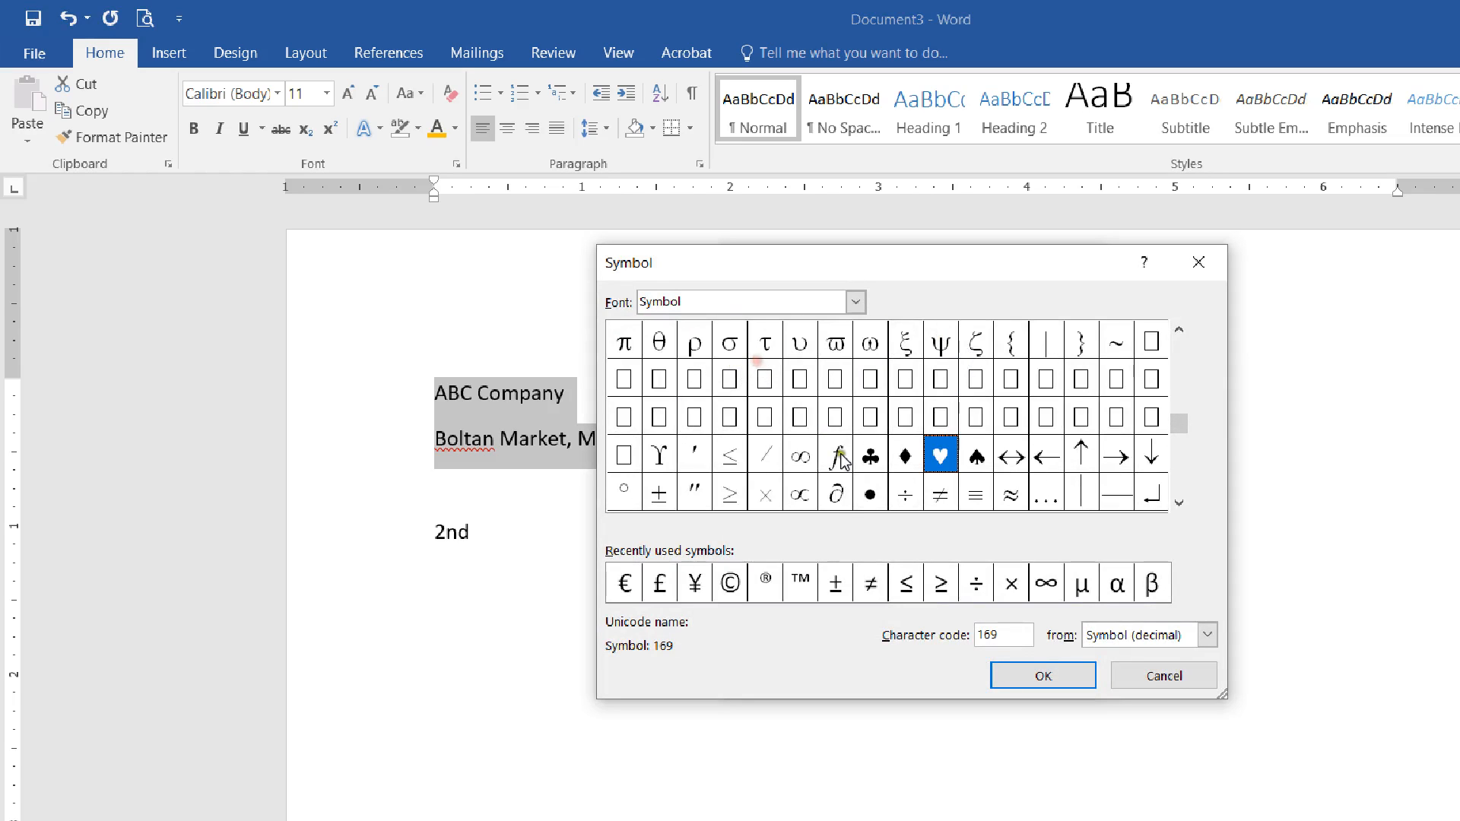
pyautogui.click(1053, 674)
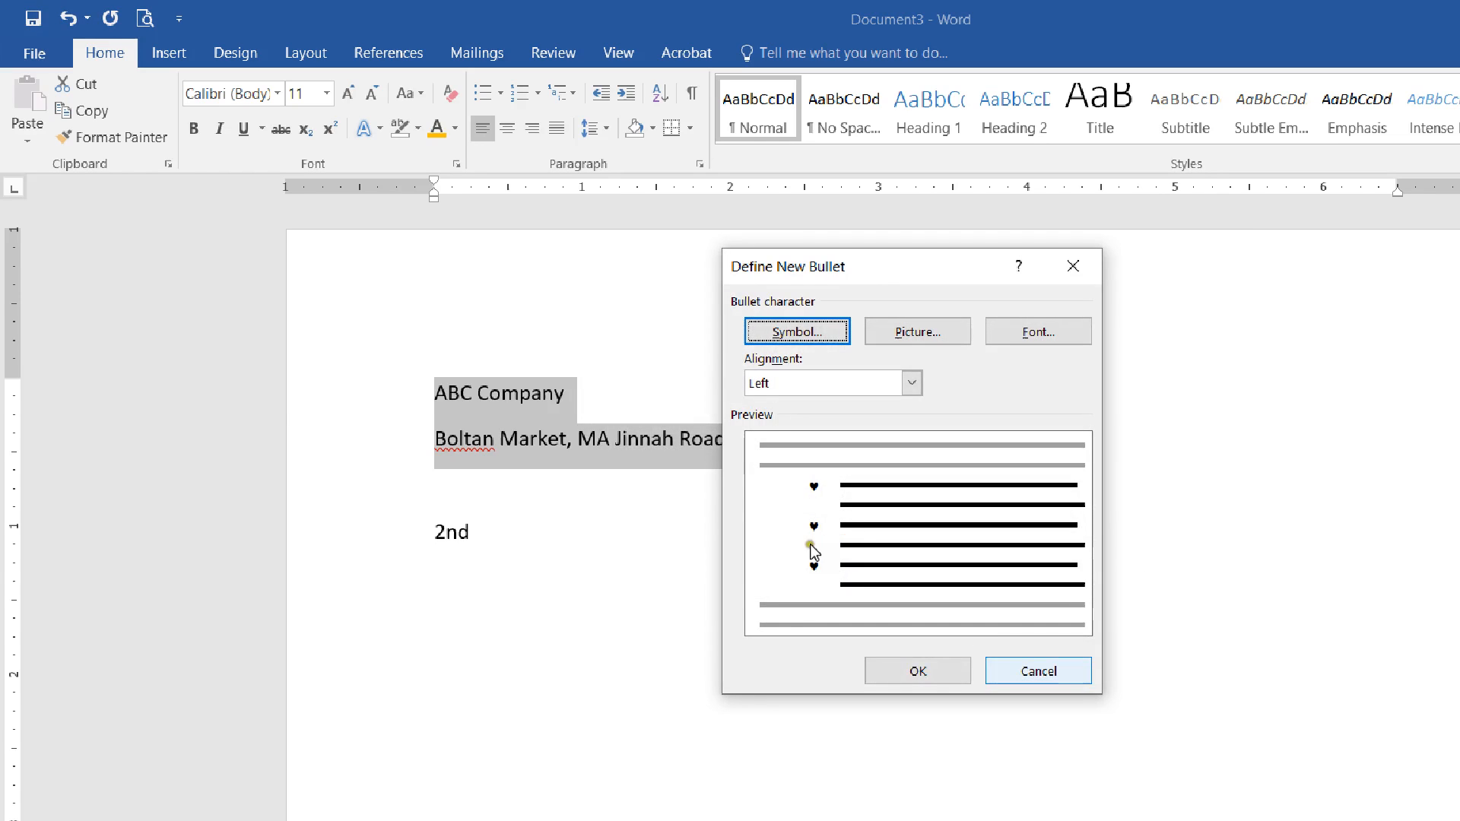
pyautogui.press('Return')
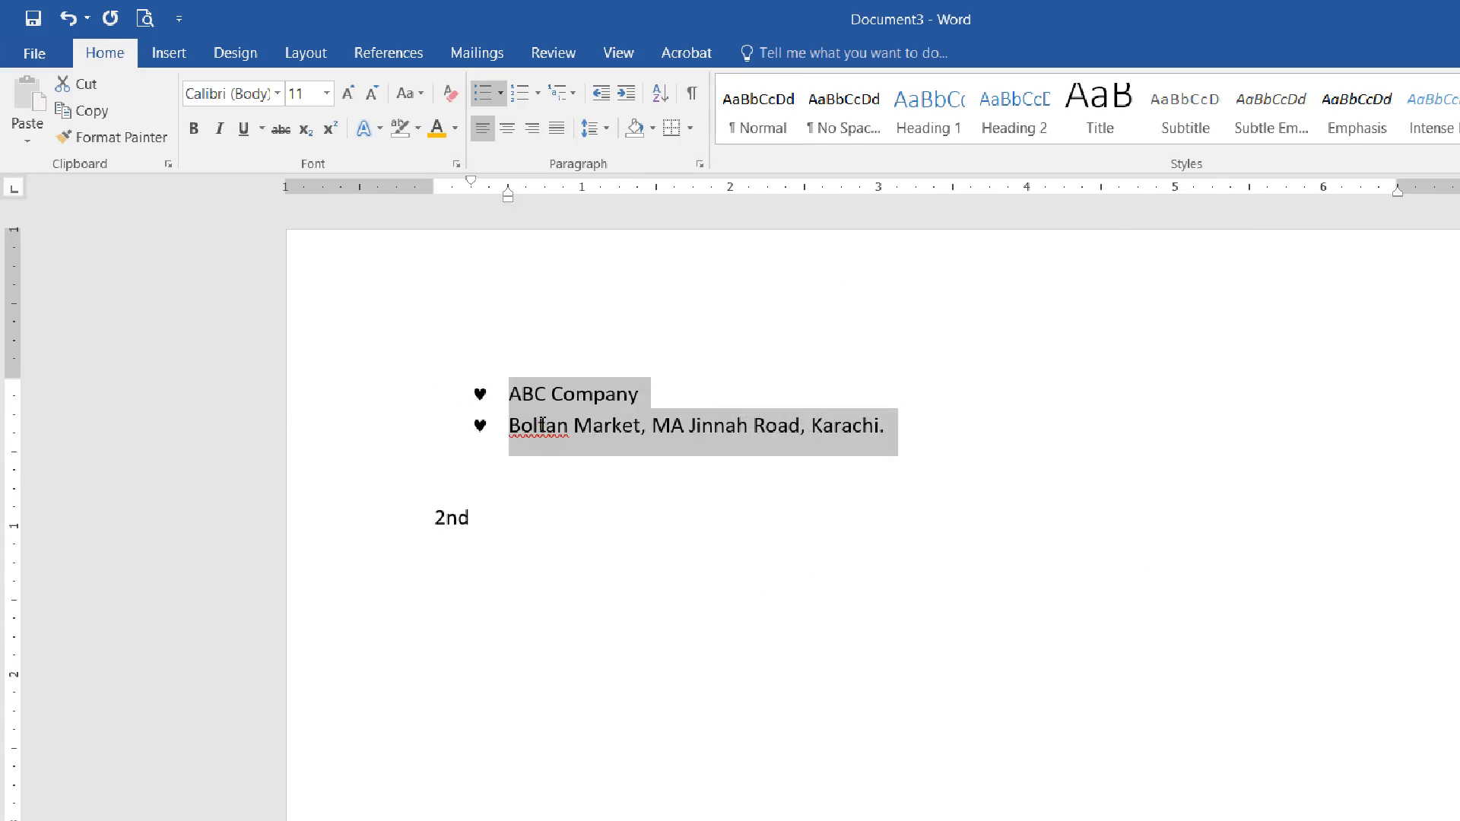
# - Add a third bulleted line below the address line containing another street name
pyautogui.press('Right')
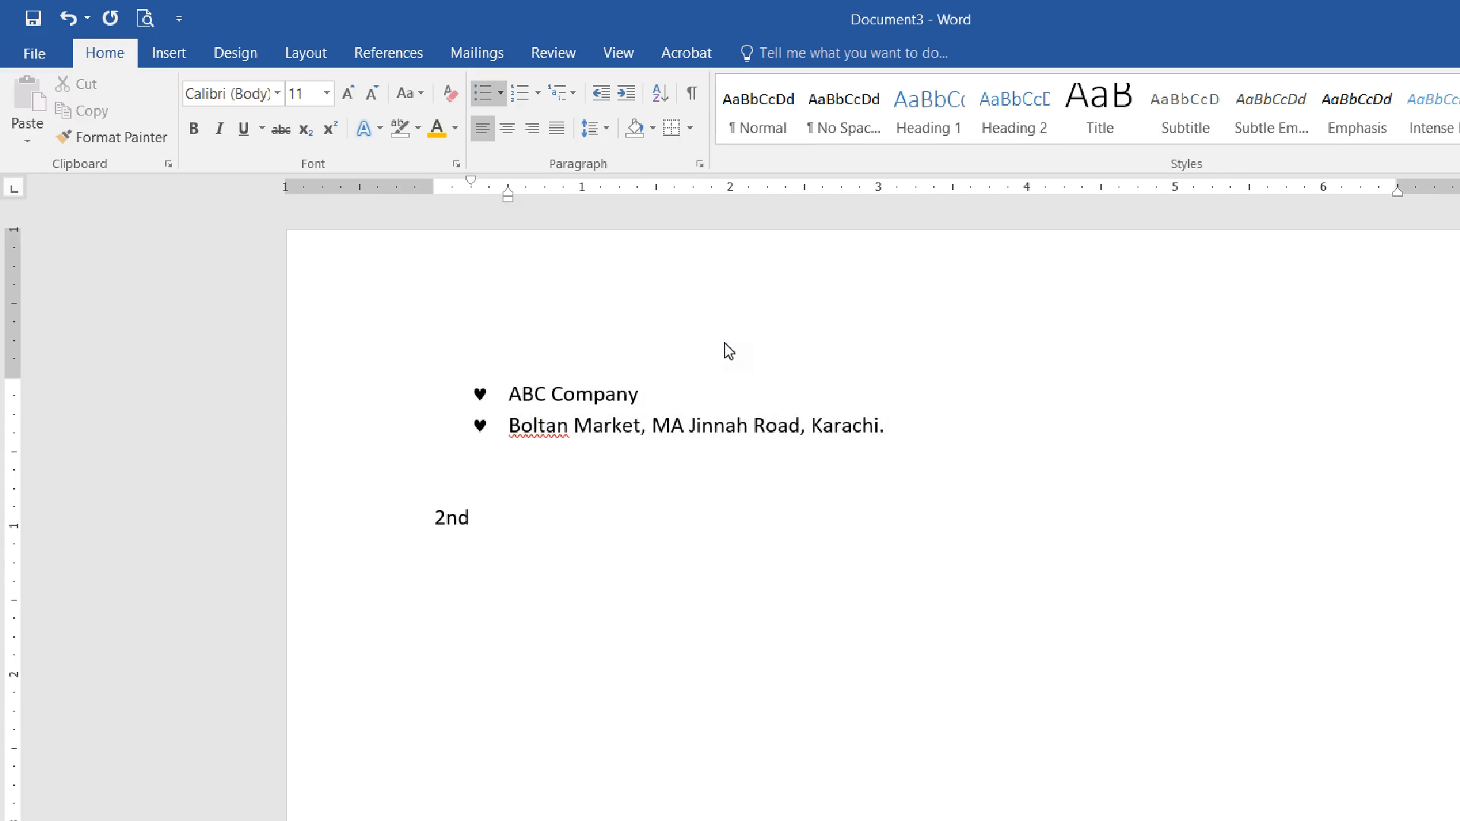
pyautogui.press('Return')
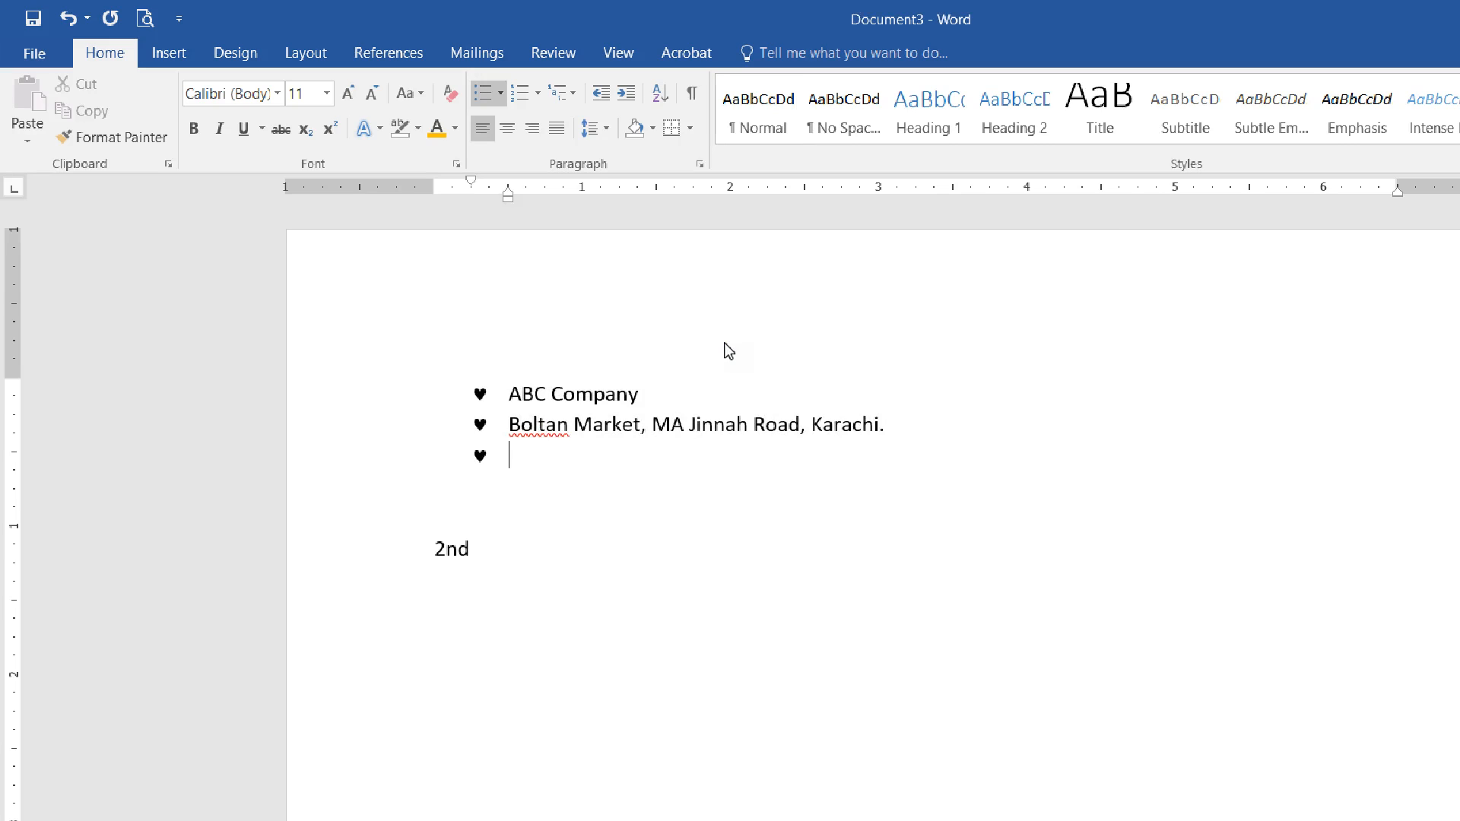
pyautogui.write('II Chandigar Road')
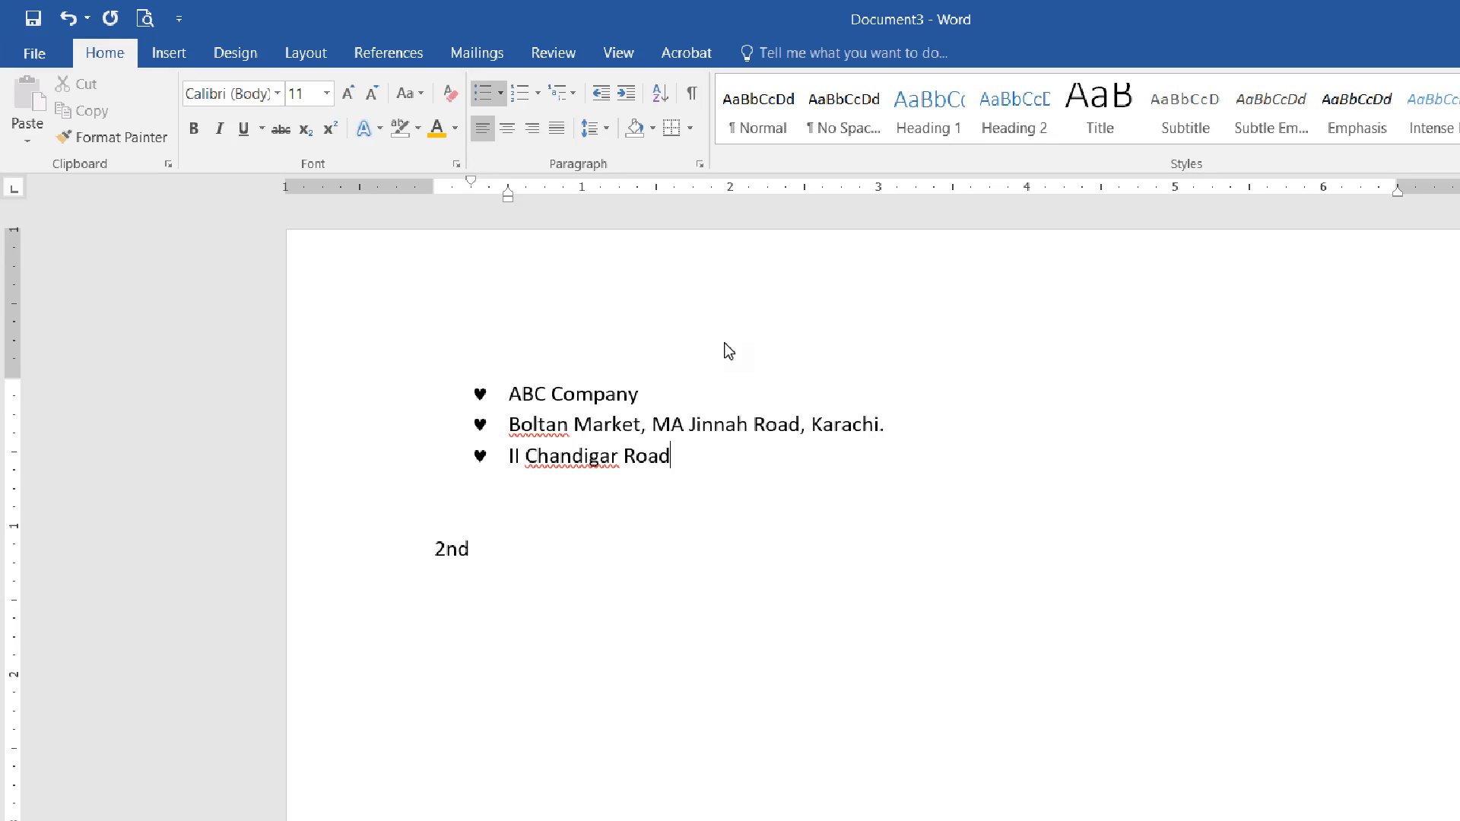
# - End the bulleted list after the third line with an empty, unbulleted line at the left margin
pyautogui.press('Return')
pyautogui.press('BackSpace')
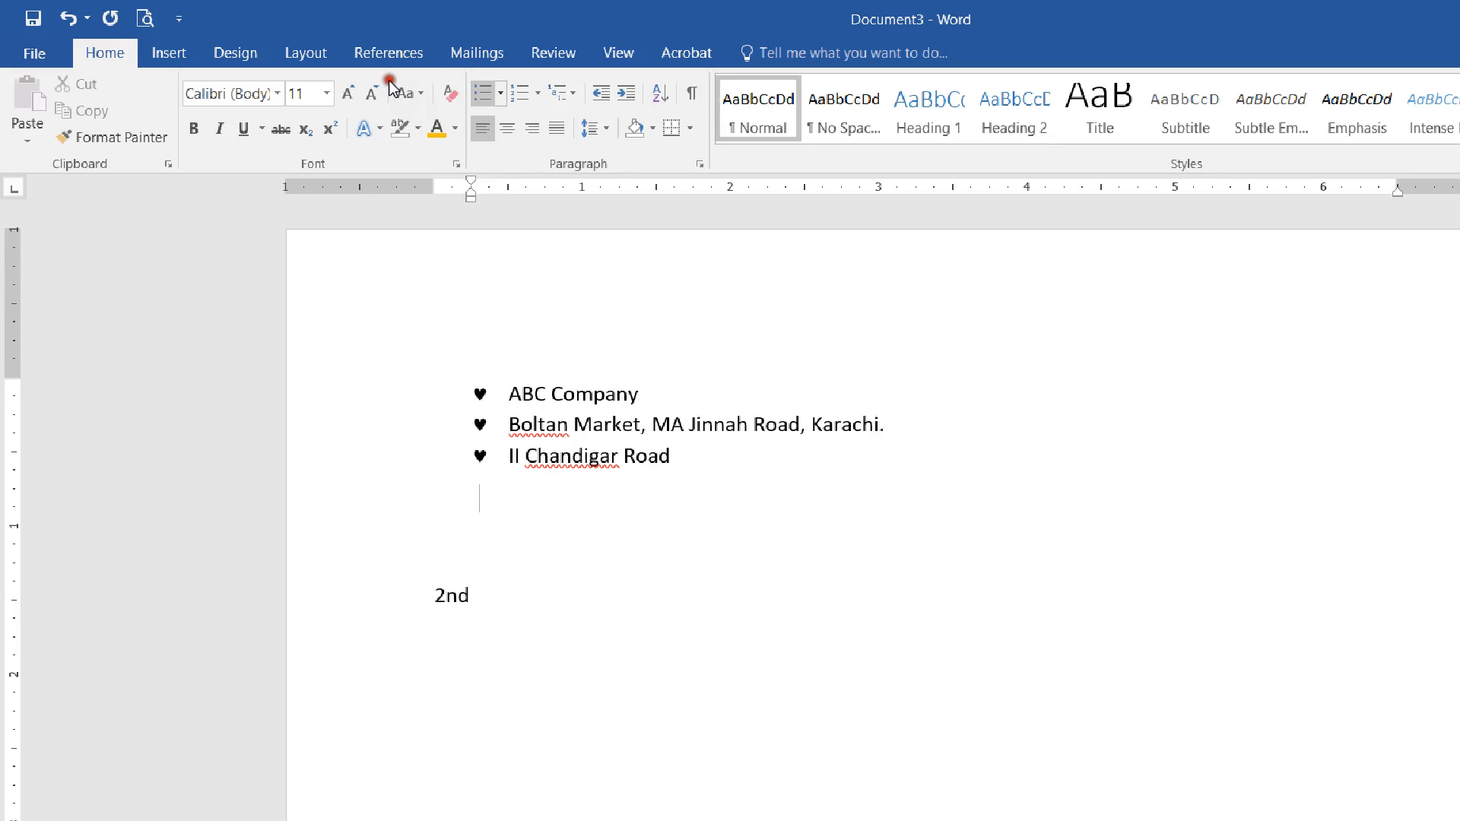
pyautogui.hotkey('ctrl', 'z')
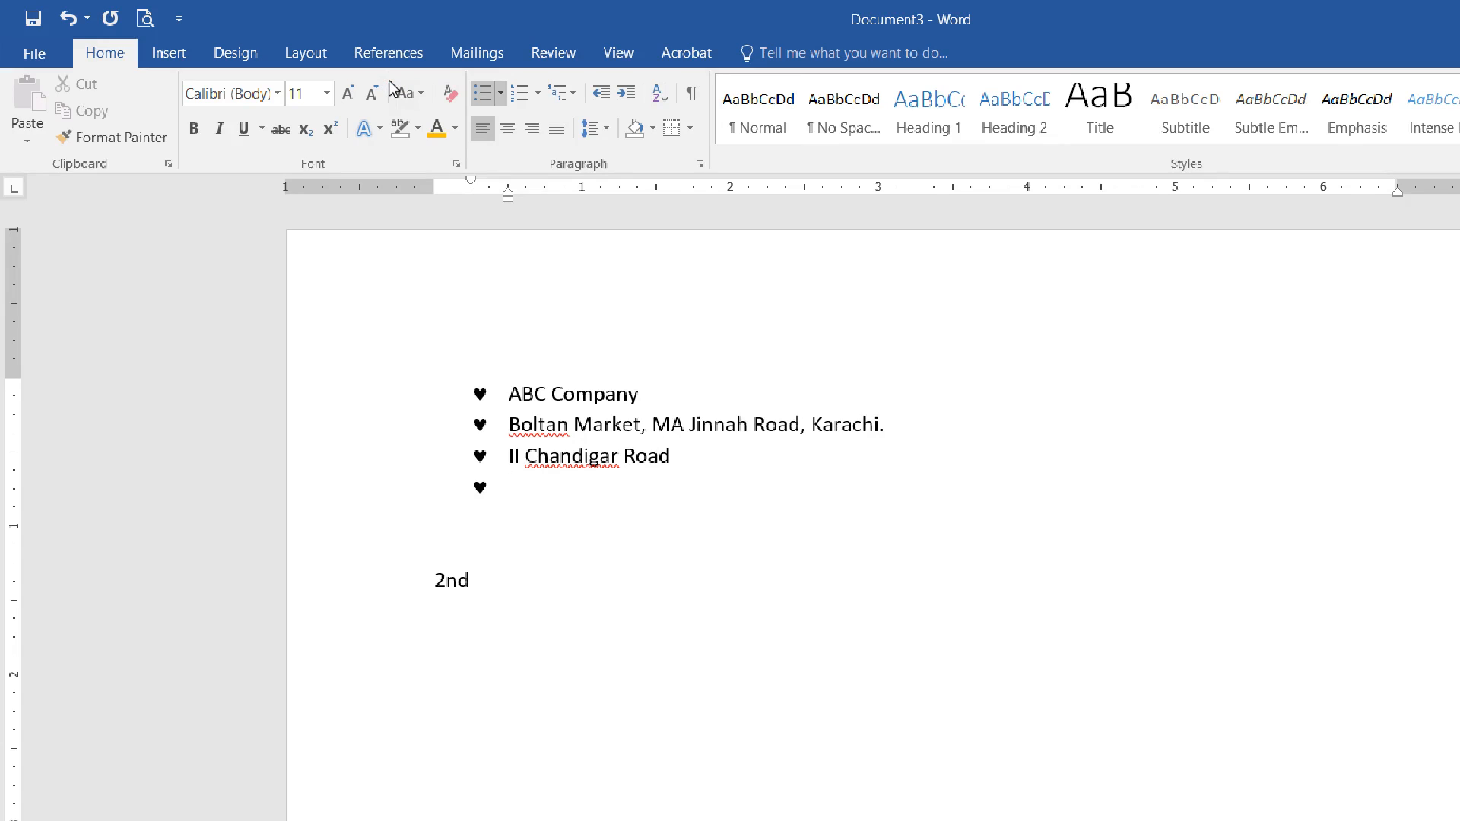
pyautogui.press('BackSpace')
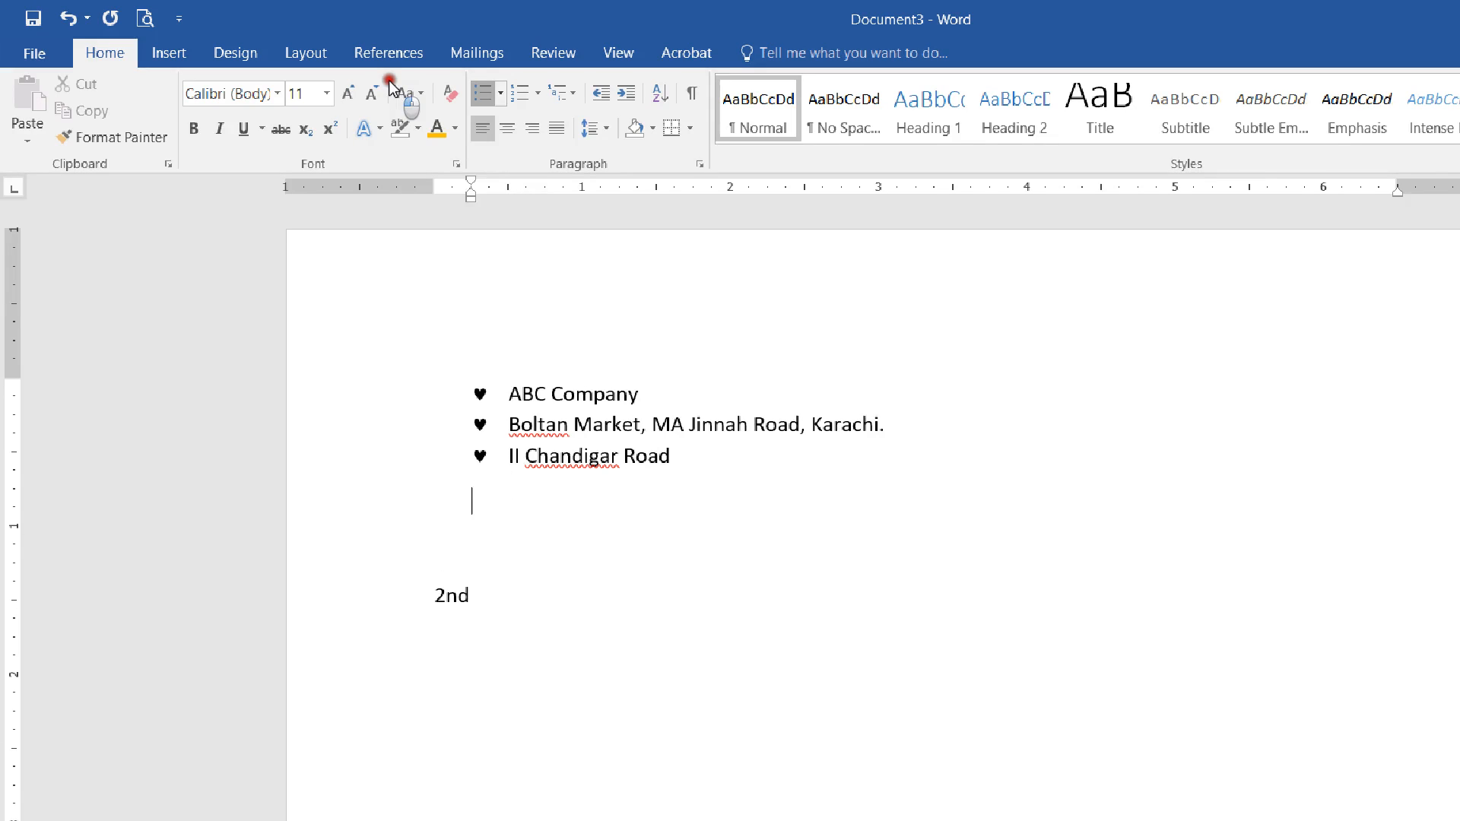
pyautogui.hotkey('ctrl', 'z')
pyautogui.press('BackSpace')
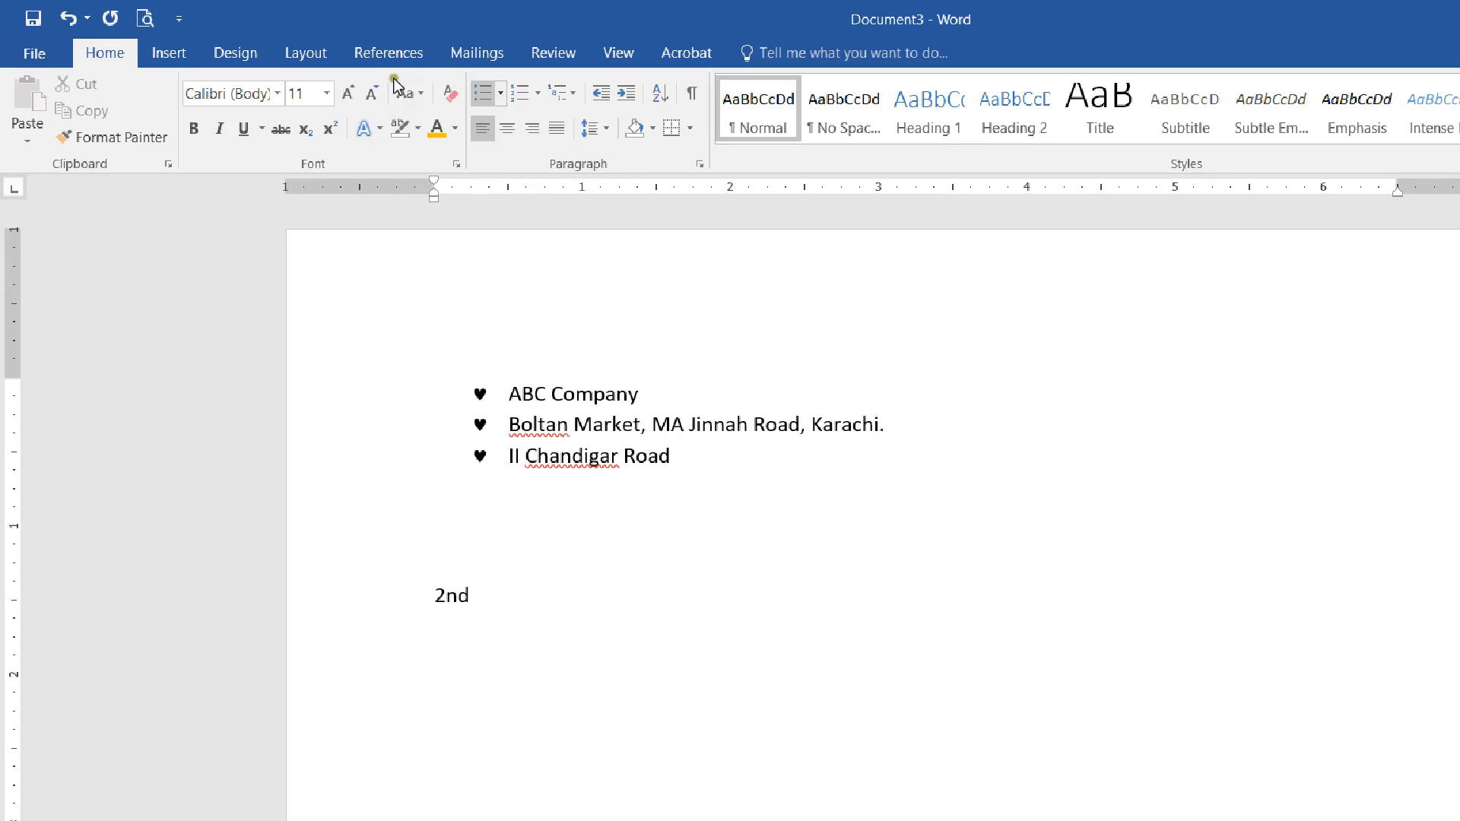
# - Examine the bullet, numbering and multilevel list libraries available for the three bulleted lines
pyautogui.click(501, 94)
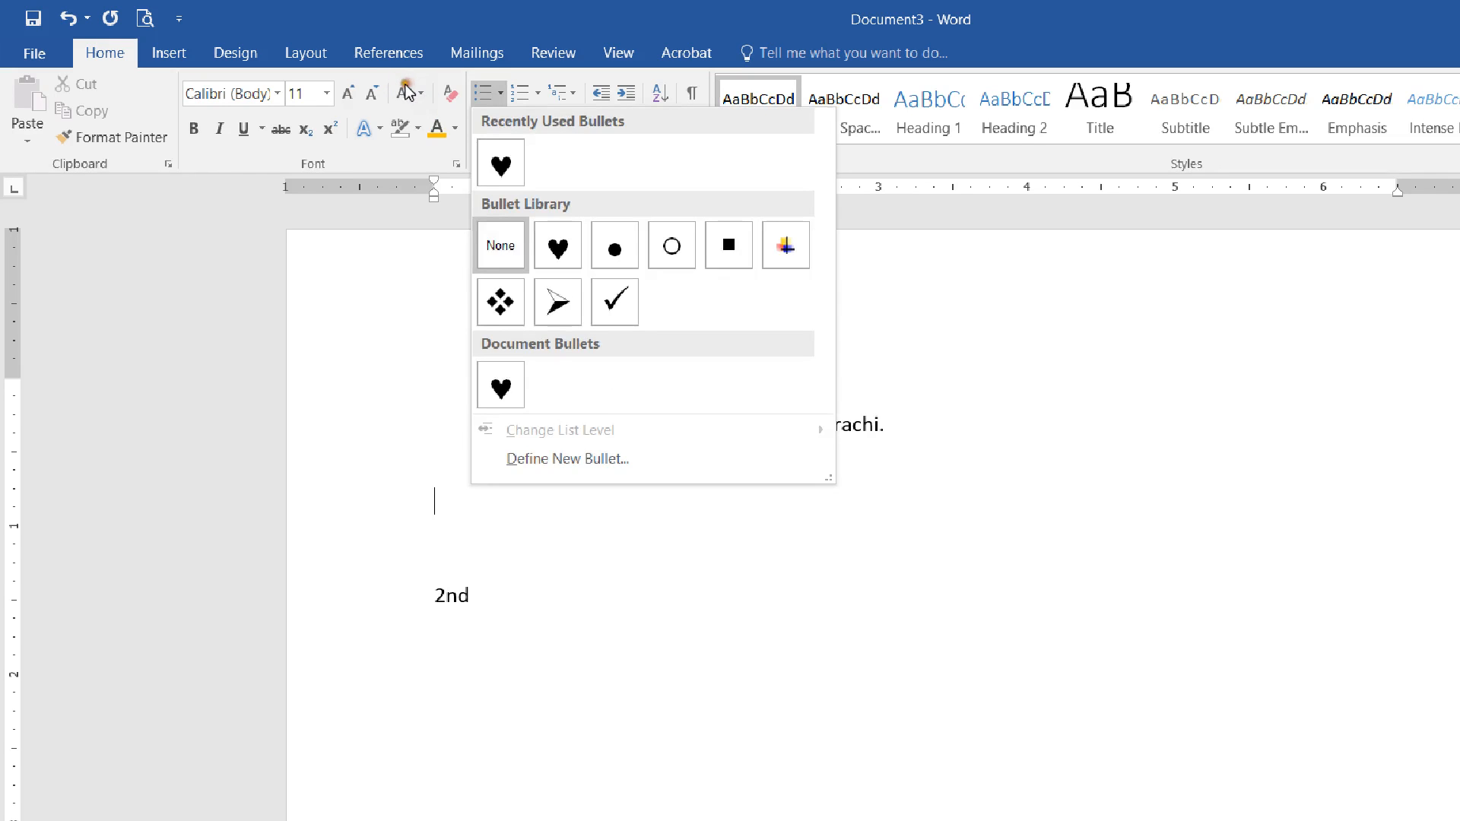
pyautogui.click(538, 93)
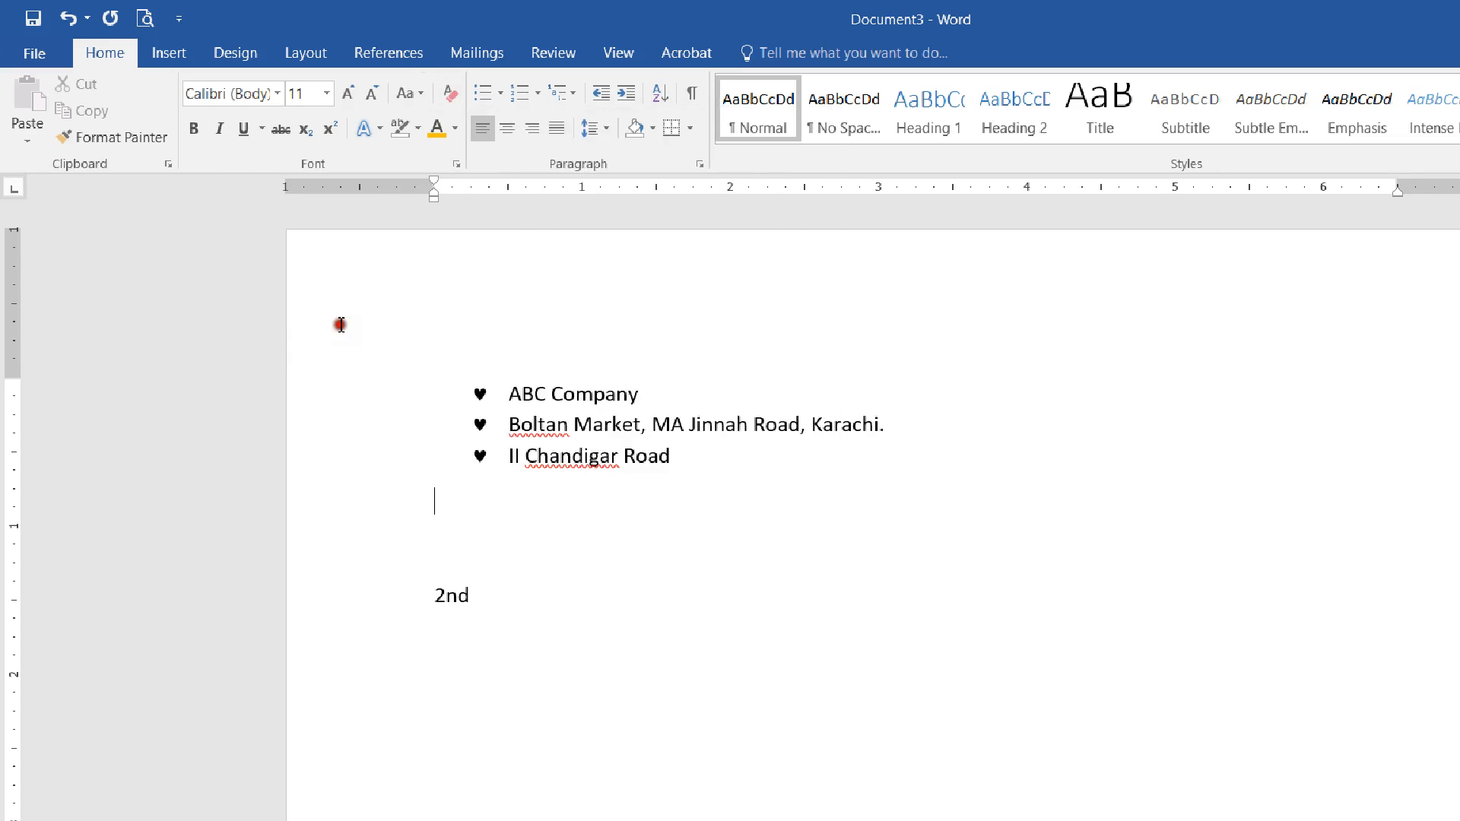
pyautogui.click(304, 324)
pyautogui.moveTo(302, 327); pyautogui.dragTo(316, 362)
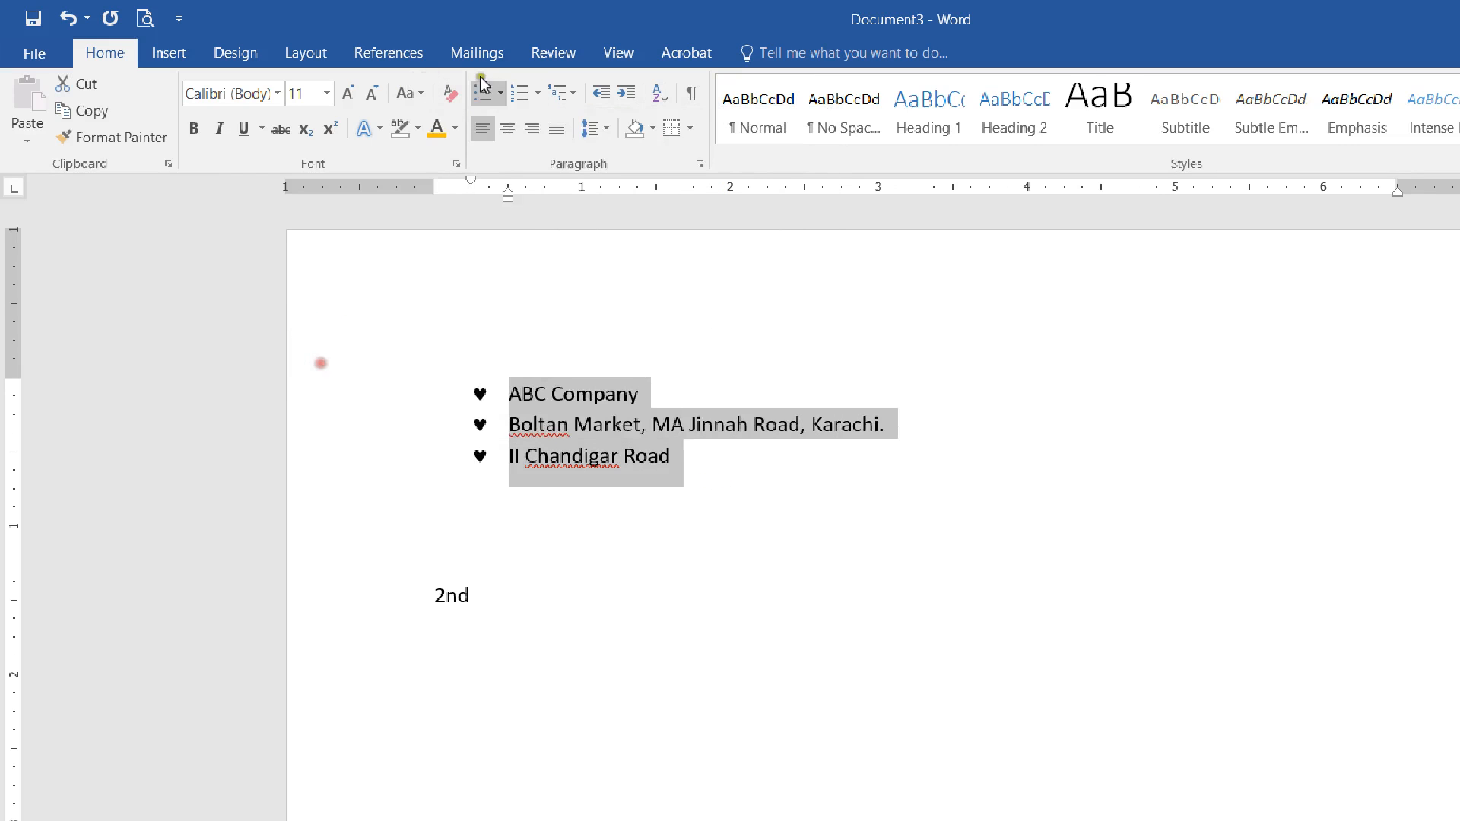
pyautogui.click(537, 94)
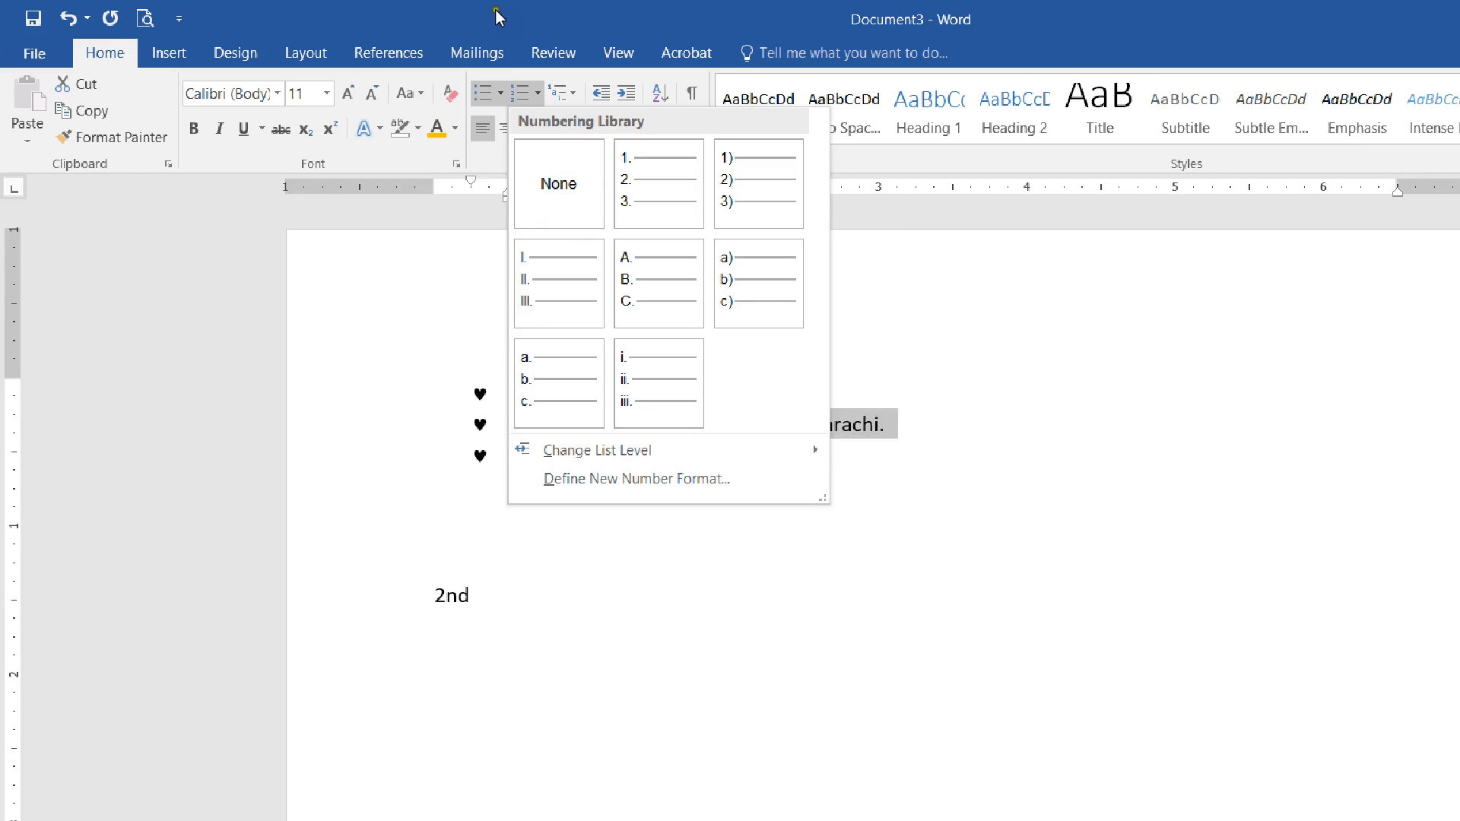
pyautogui.click(572, 93)
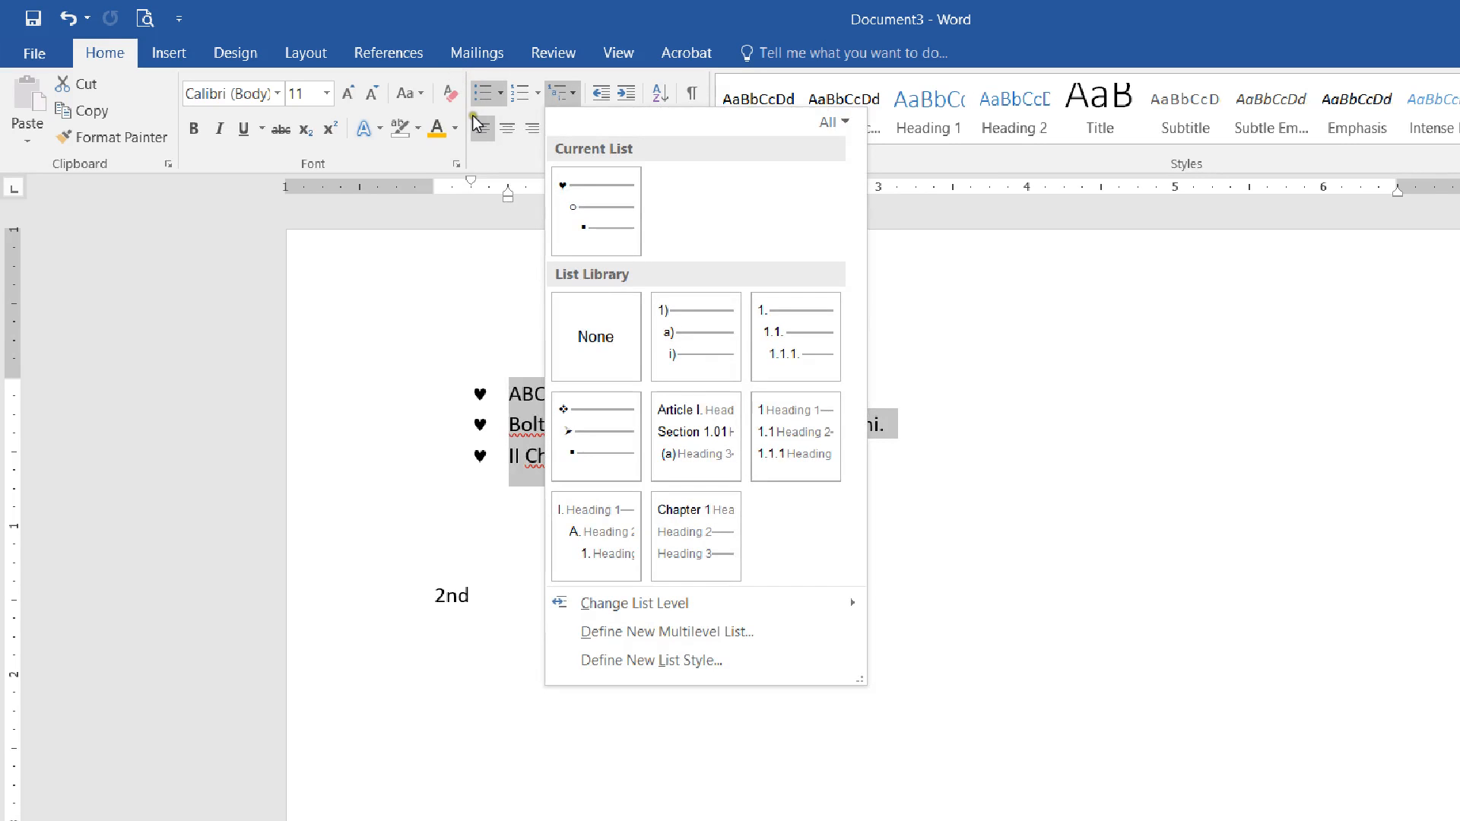
pyautogui.moveTo(585, 182)
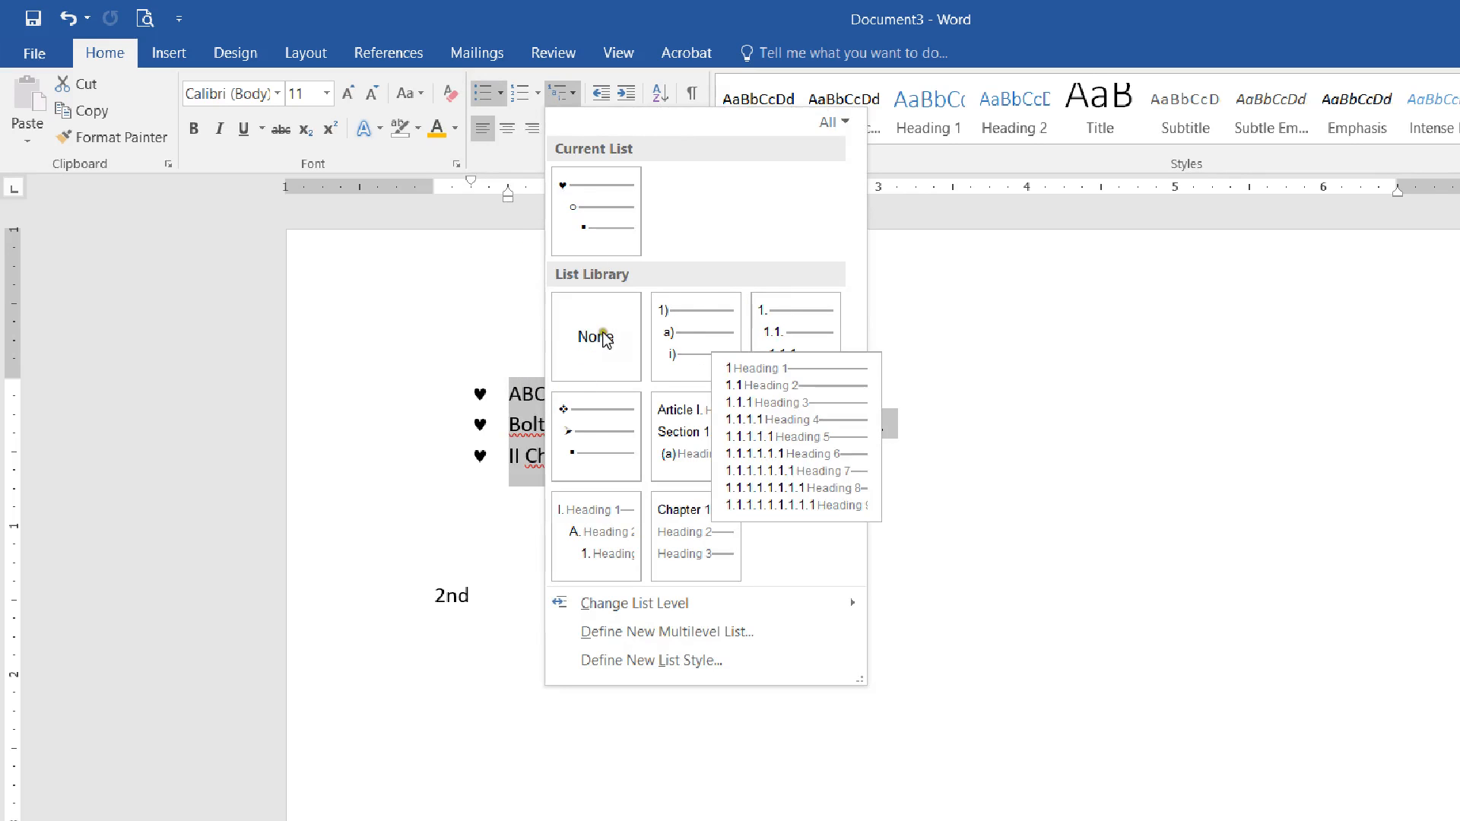
pyautogui.click(539, 267)
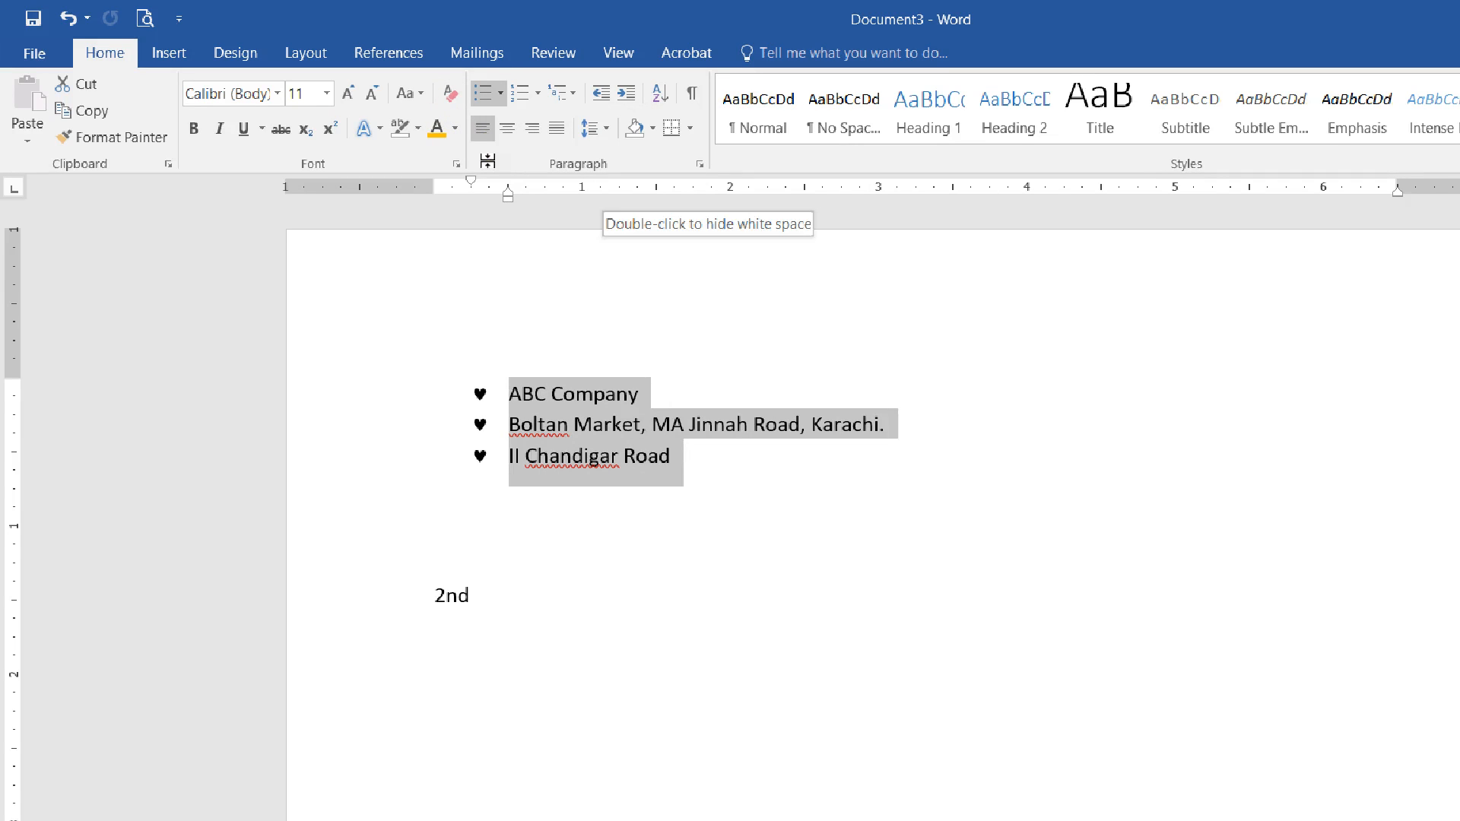
# - Try increasing the indent of the three bulleted lines by many levels
pyautogui.click(502, 77)
pyautogui.click(503, 77)
pyautogui.click(503, 78)
pyautogui.click(503, 78)
pyautogui.click(502, 77)
pyautogui.click(503, 78)
pyautogui.click(503, 78)
pyautogui.click(503, 78)
pyautogui.click(502, 78)
pyautogui.click(502, 78)
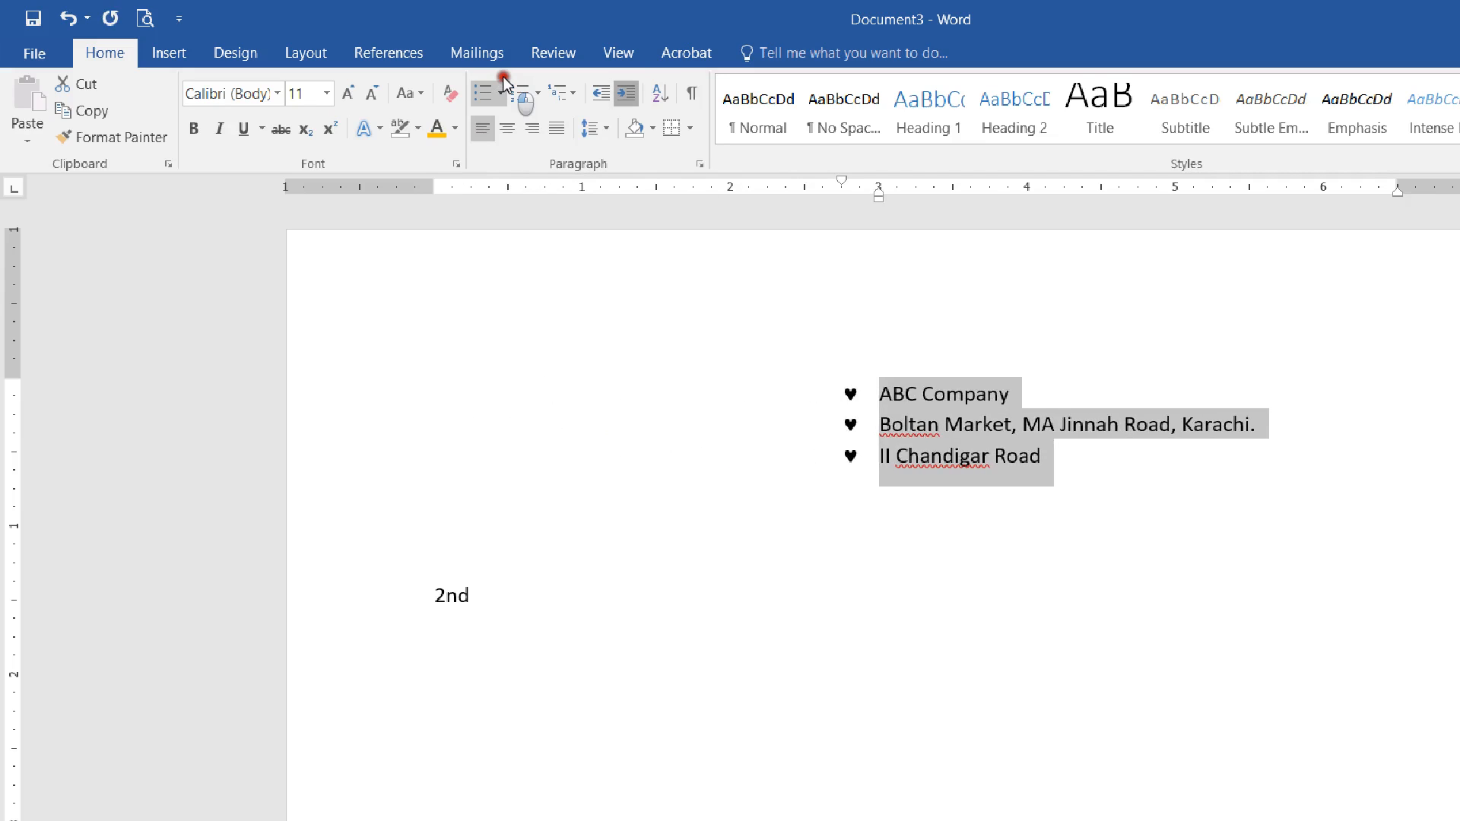
pyautogui.click(503, 78)
pyautogui.click(503, 78)
# - Decrease the indent of the three bulleted lines until their bullets sit at the left margin
pyautogui.click(479, 76)
pyautogui.click(479, 76)
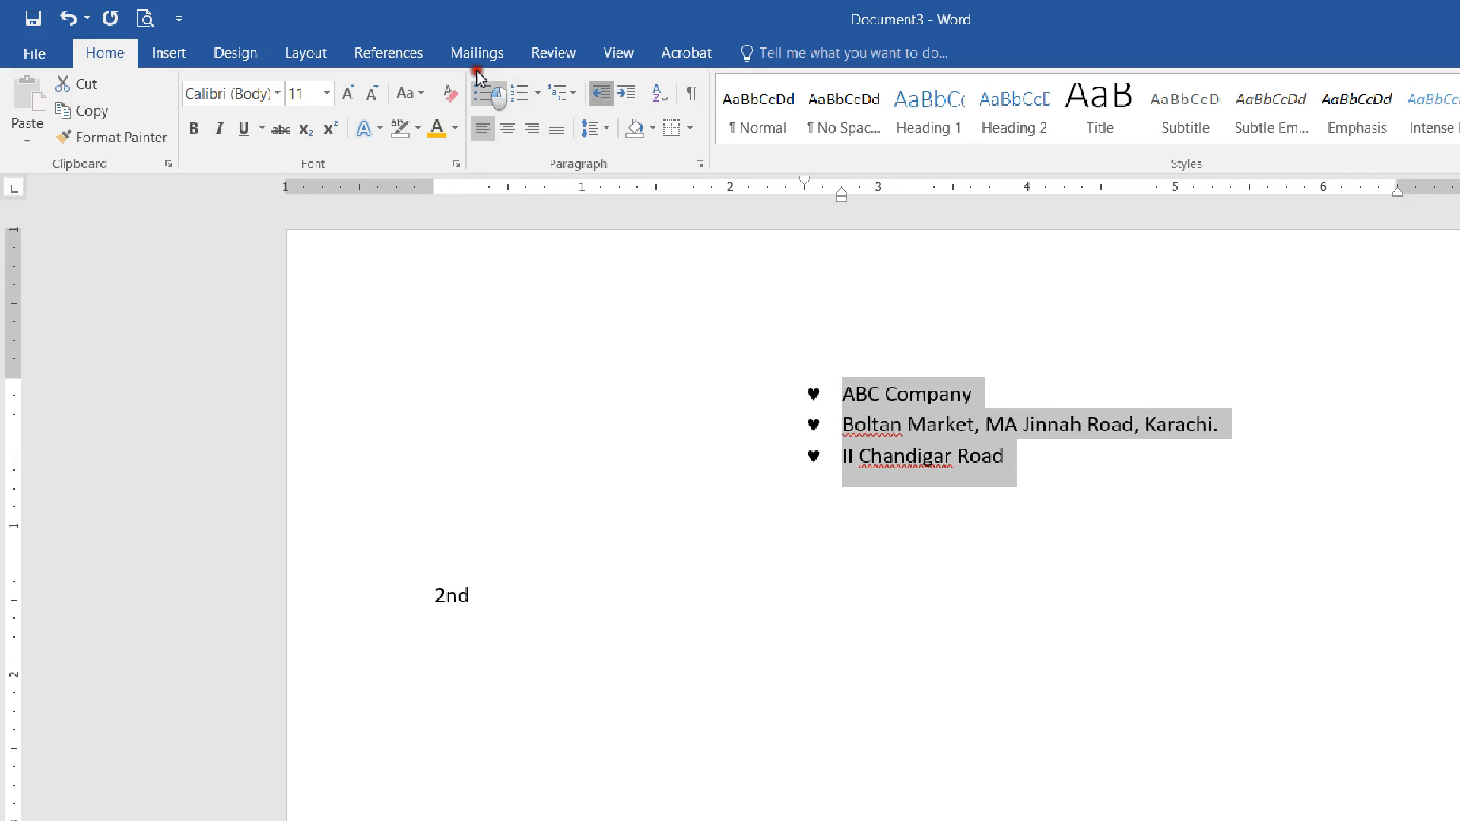
pyautogui.click(479, 76)
pyautogui.click(479, 76)
pyautogui.click(479, 76)
pyautogui.click(479, 76)
pyautogui.click(479, 76)
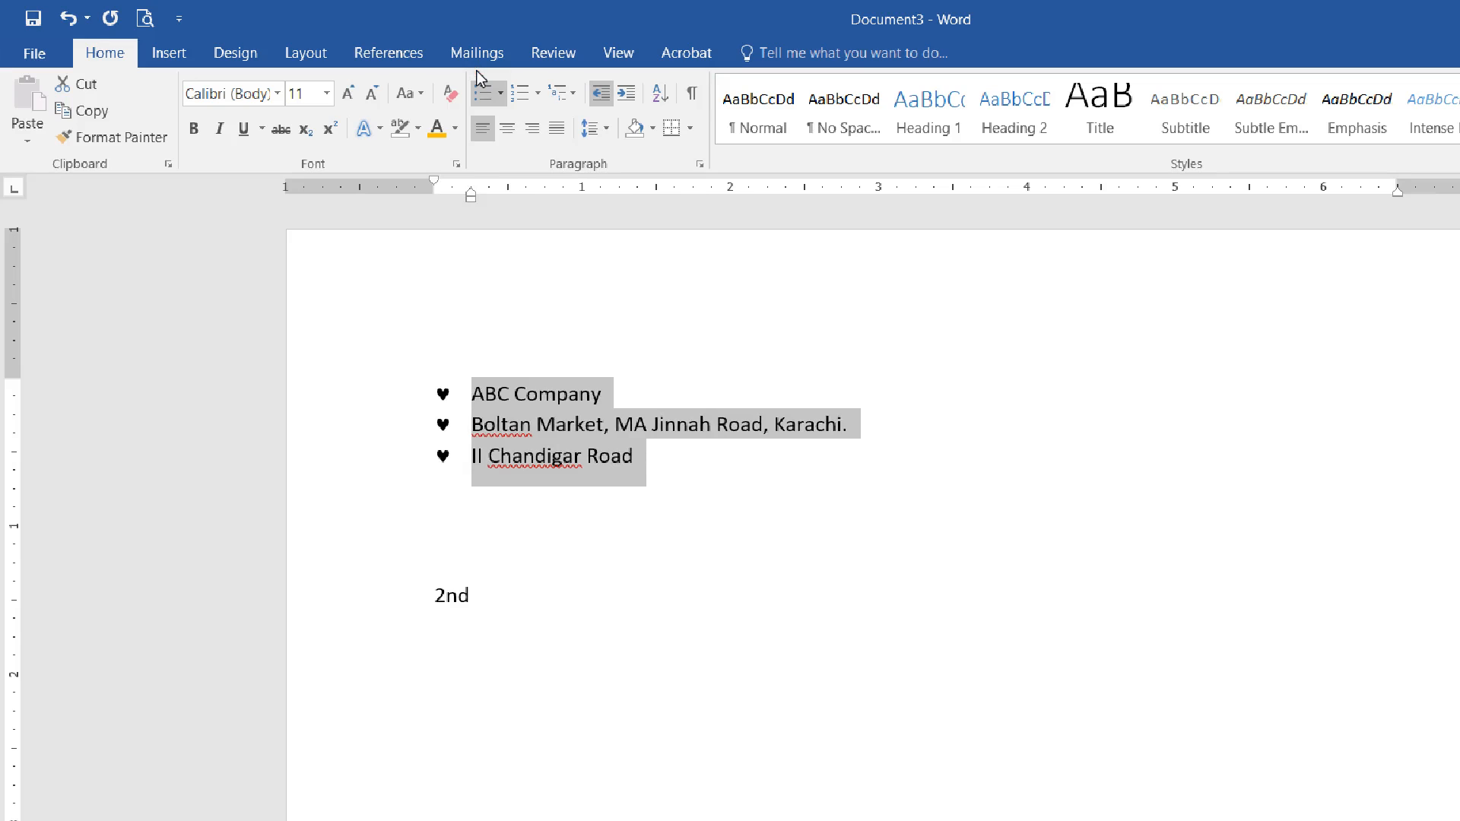
# - Try indenting the bulleted list by six levels from the keyboard and bring it back to the left margin
pyautogui.press('Tab')
pyautogui.press('Tab')
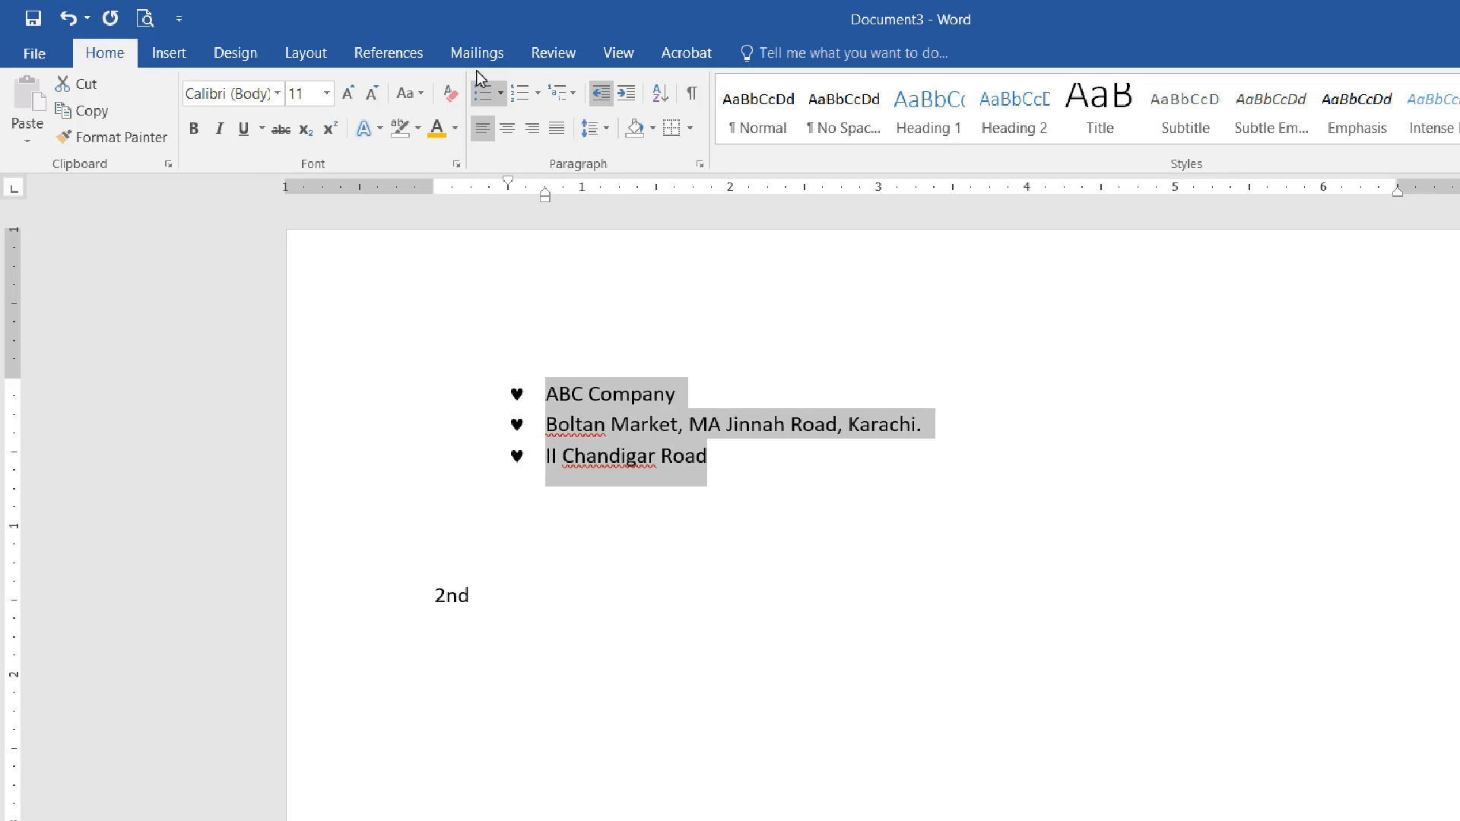
pyautogui.press('Tab')
pyautogui.press('Tab')
pyautogui.press('Tab')
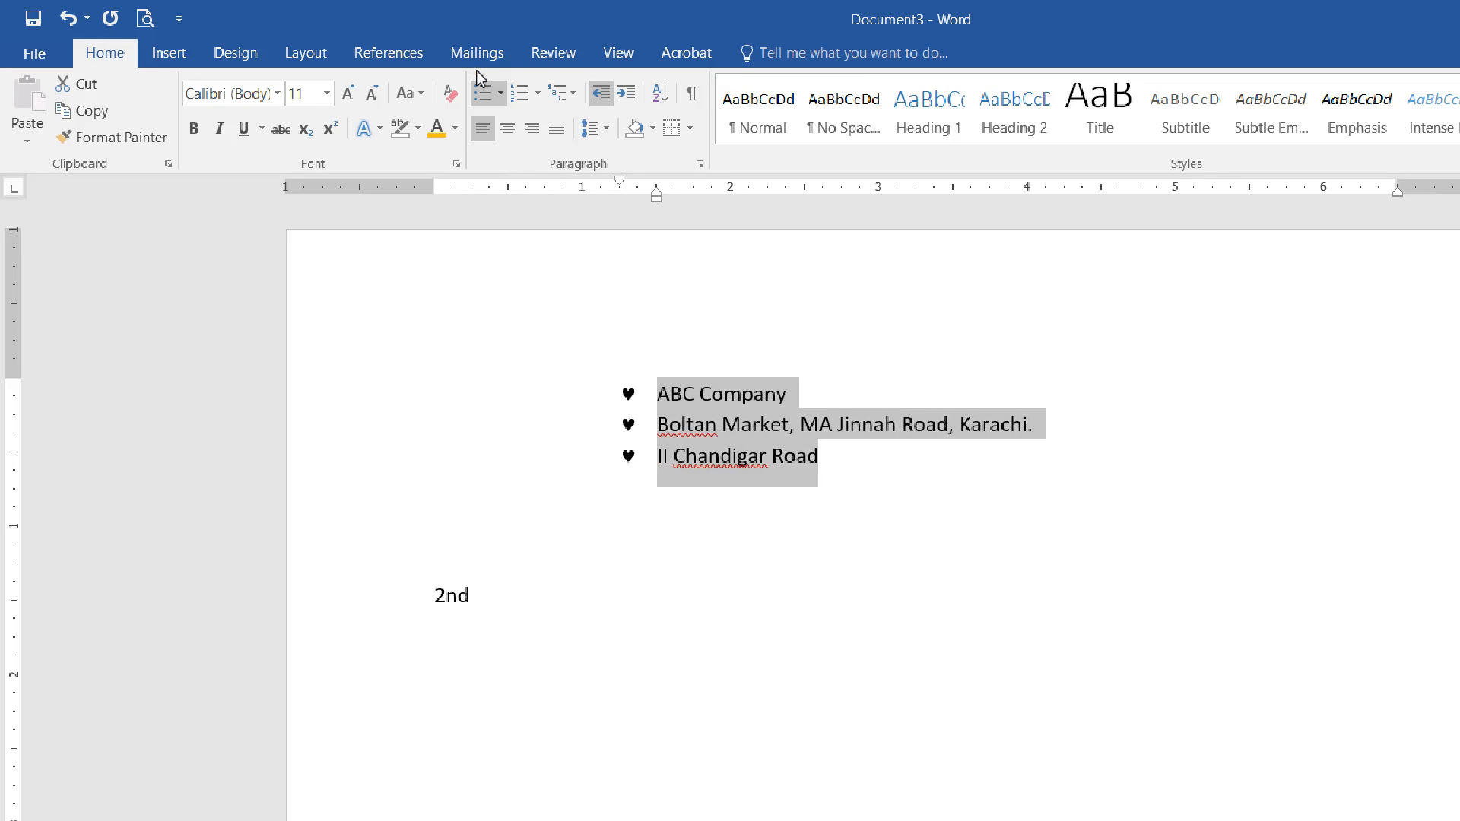
pyautogui.press('Tab')
pyautogui.hotkey('shift', 'Tab')
pyautogui.hotkey('shift', 'Tab')
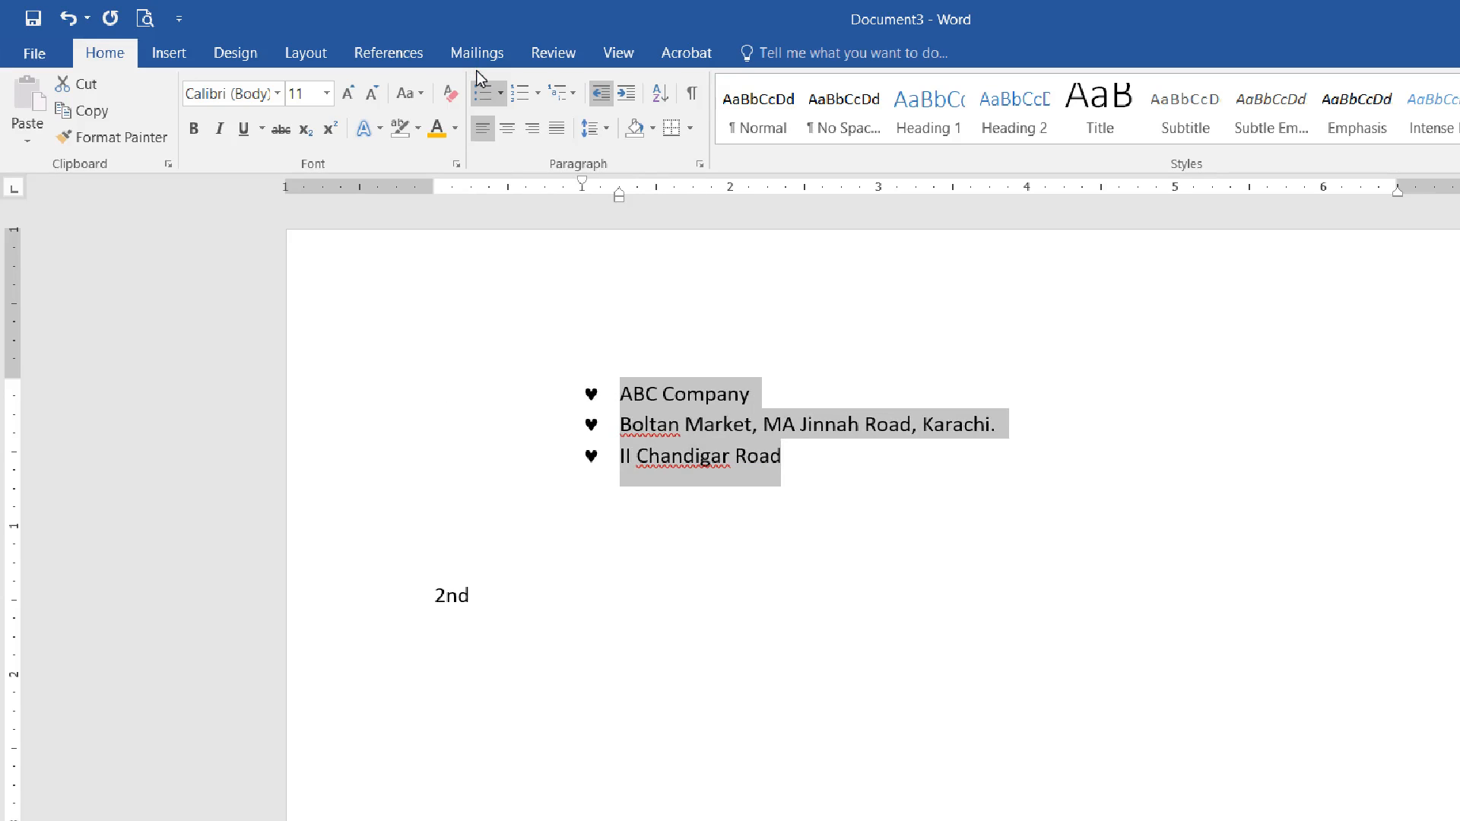
pyautogui.hotkey('shift', 'Tab')
pyautogui.hotkey('shift', 'Tab')
pyautogui.hotkey('shift', 'Tab')
pyautogui.hotkey('shift', 'Tab')
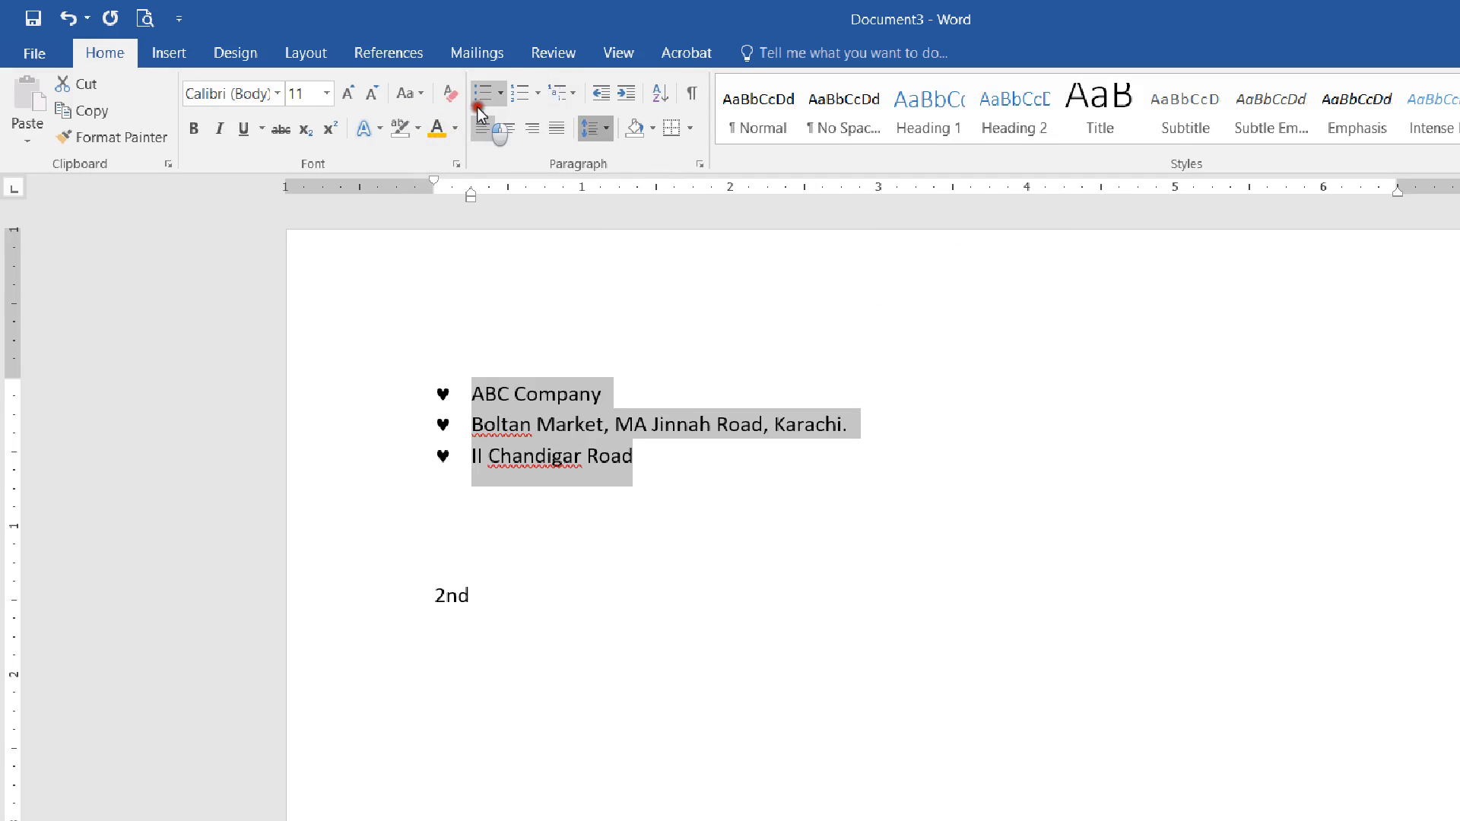
# - Set the line spacing of the three bulleted lines to 1.5 after previewing the wider spacing options
pyautogui.click(597, 131)
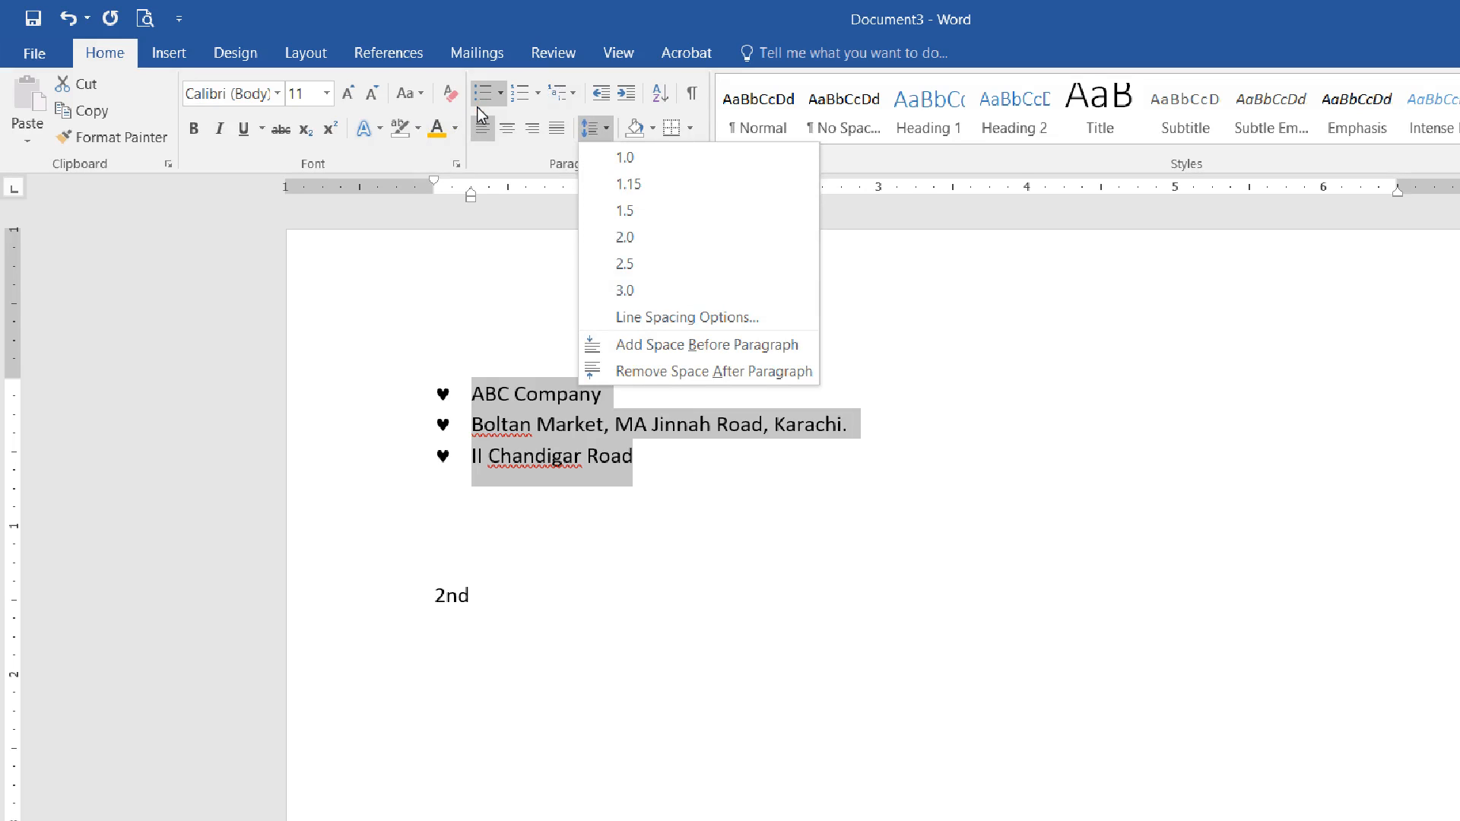
pyautogui.click(605, 152)
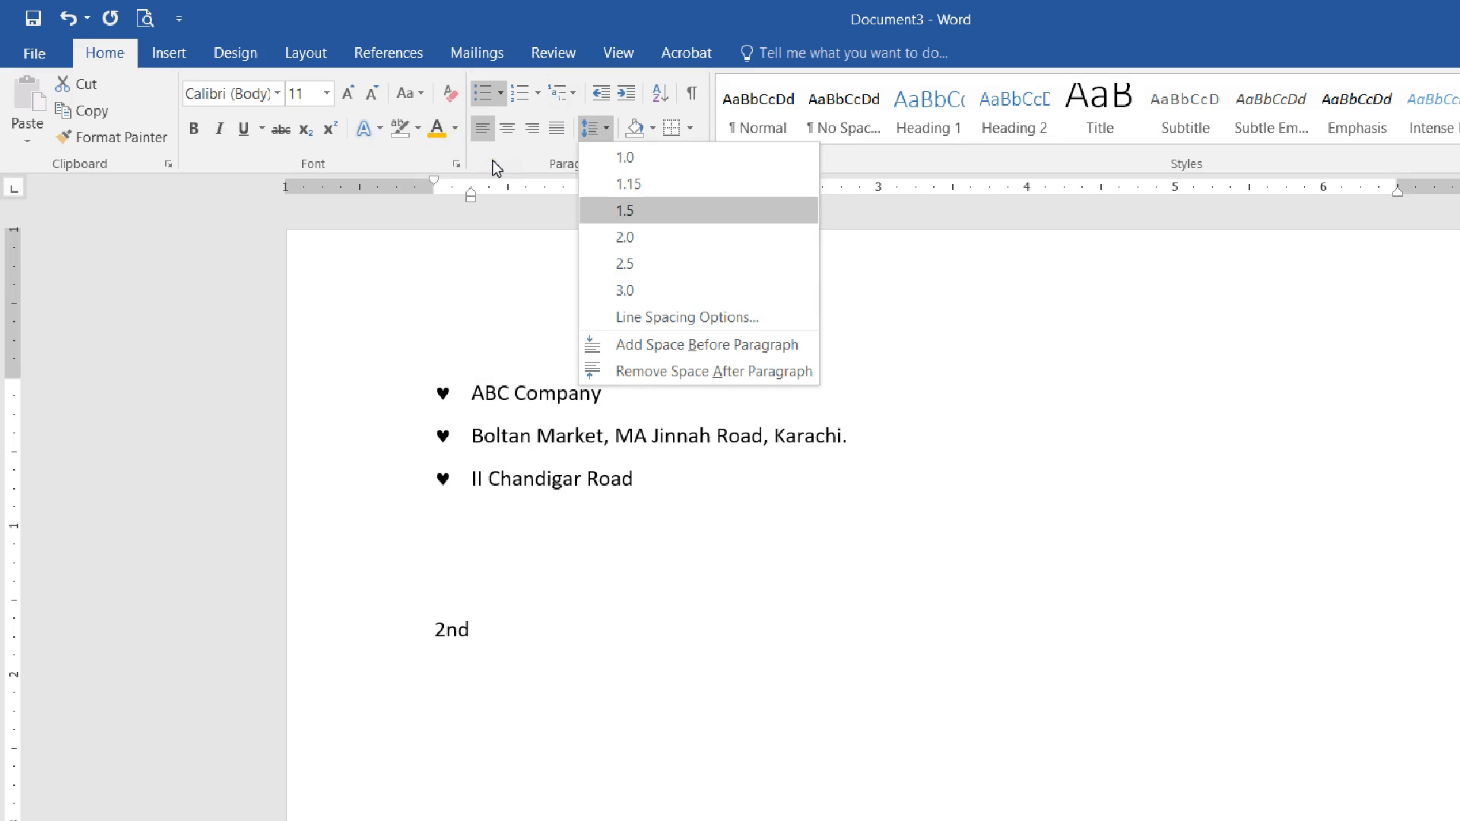
pyautogui.click(624, 232)
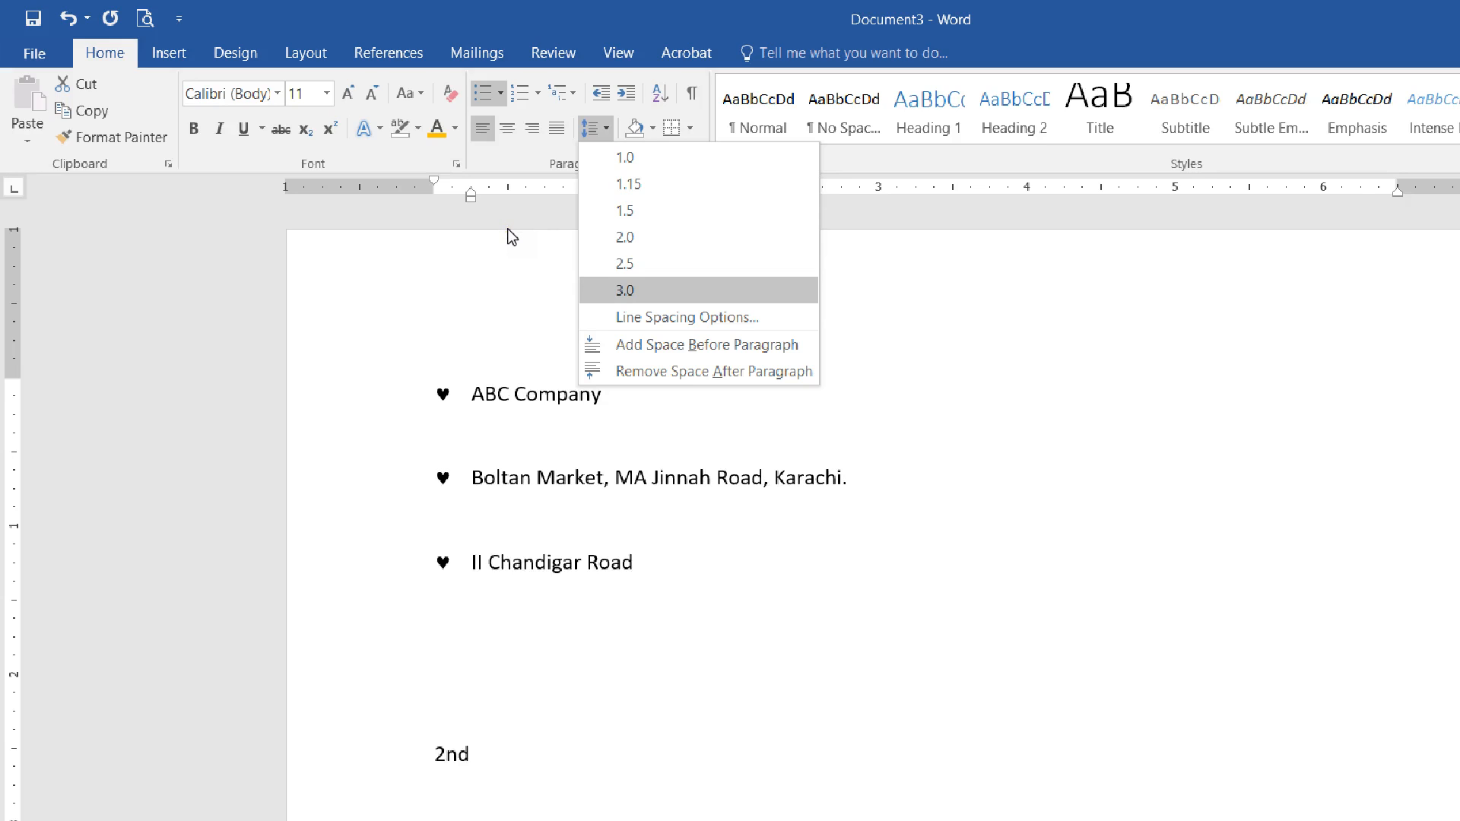
pyautogui.click(624, 264)
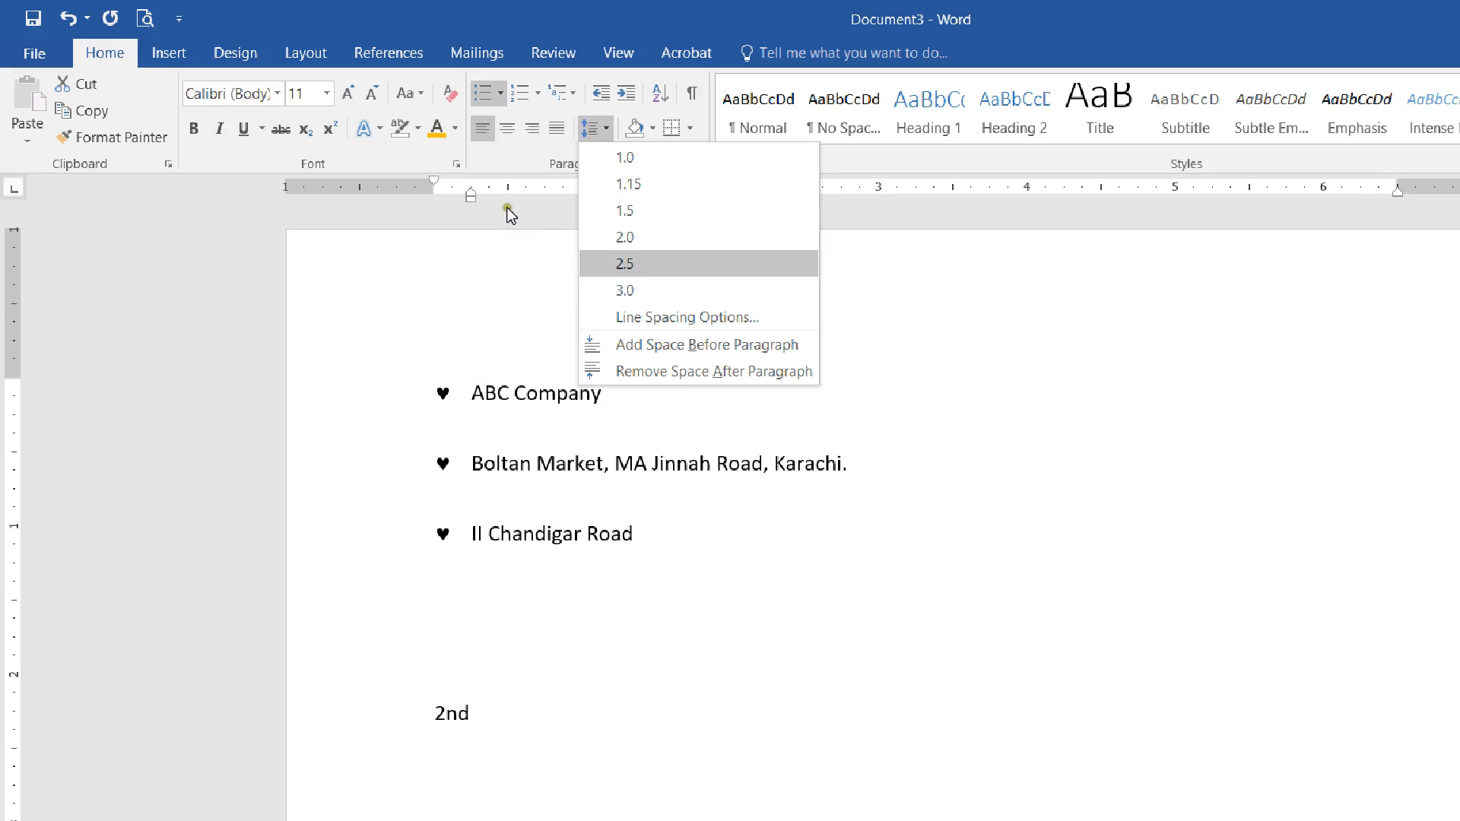
pyautogui.press('Up')
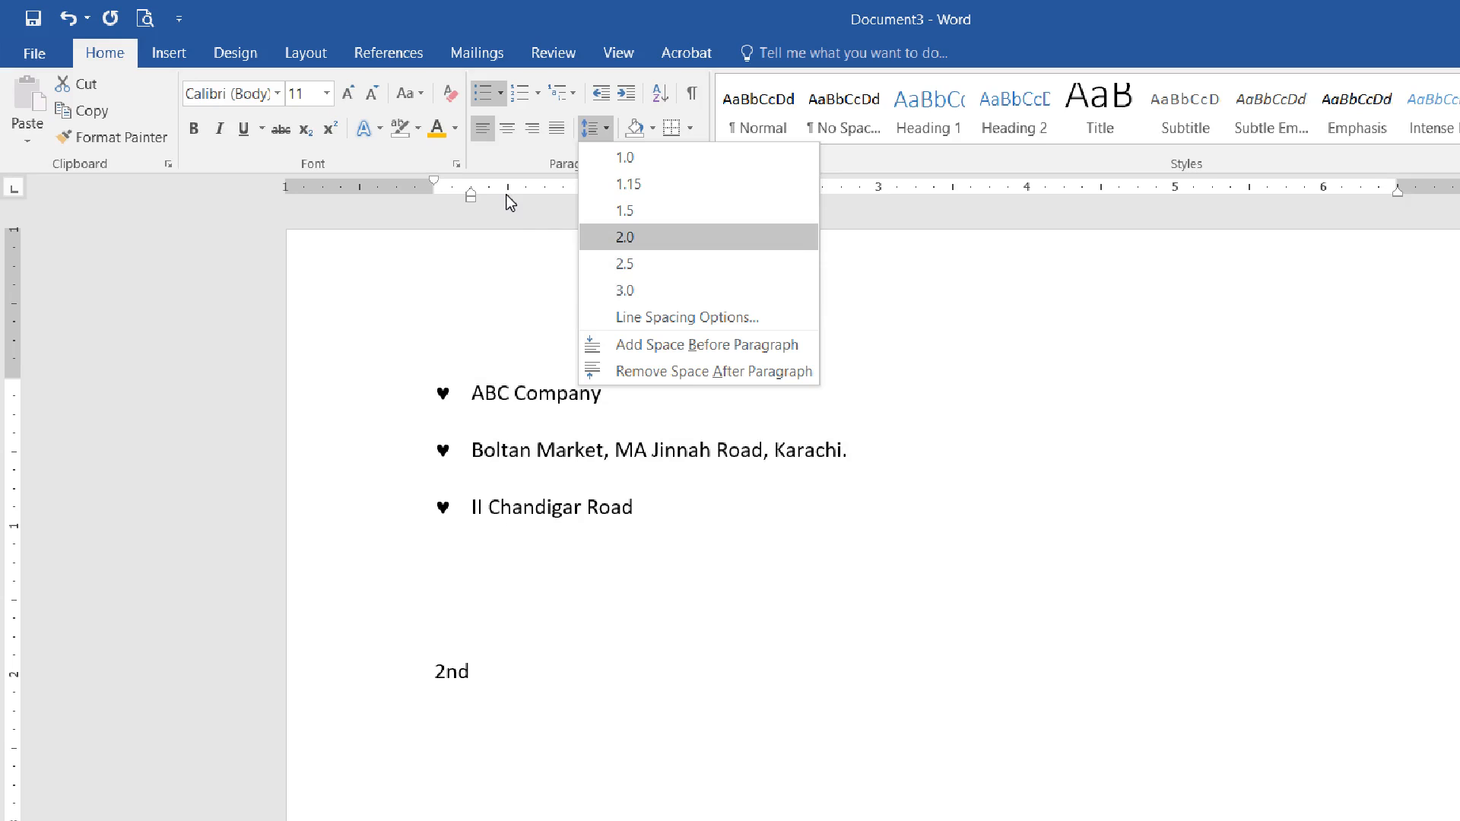
pyautogui.press('Up')
pyautogui.press('Return')
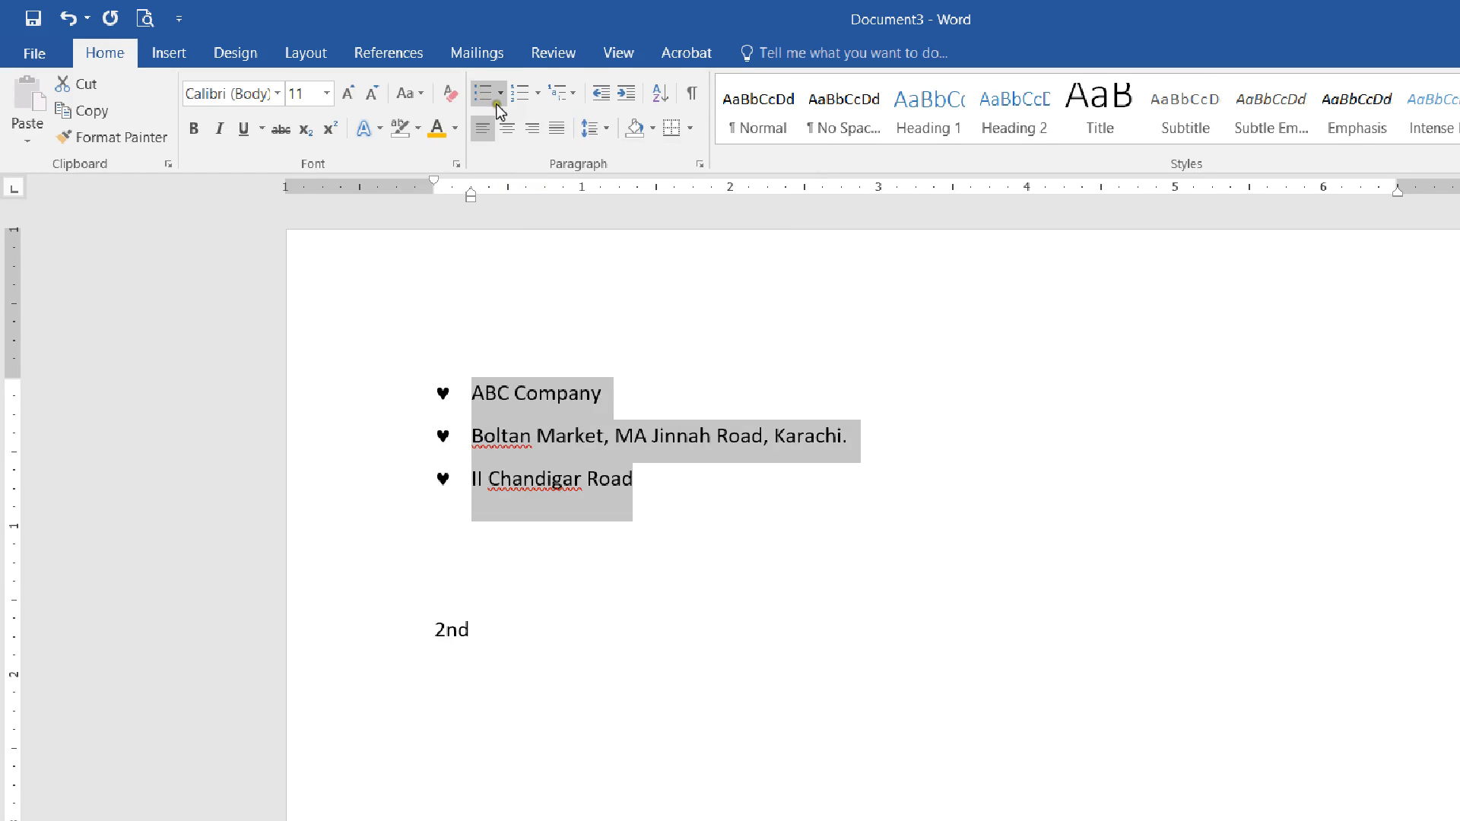
# - Examine the options for adding space before the paragraphs and the shading colours available for the three bulleted lines
pyautogui.click(600, 128)
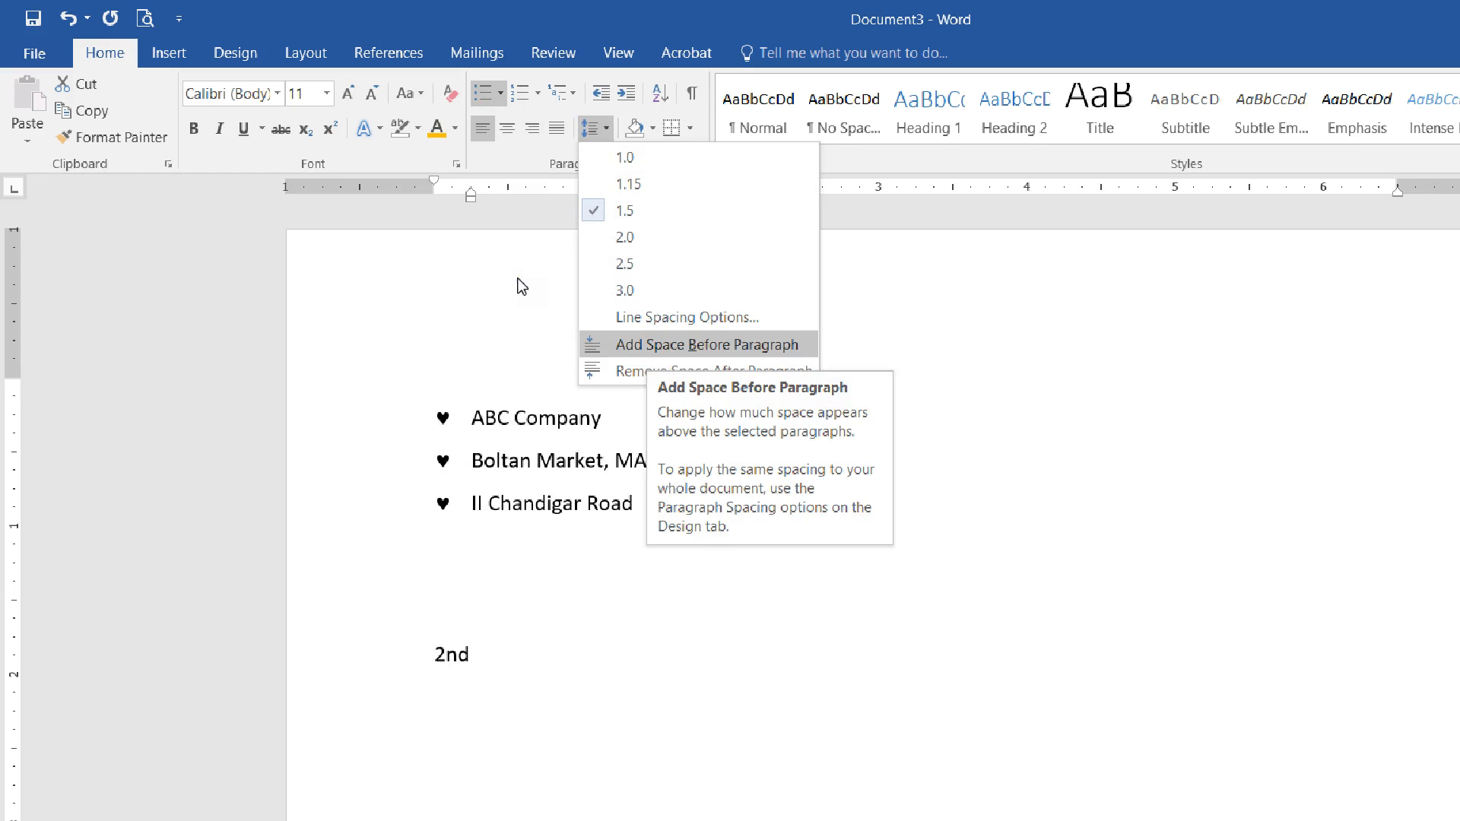
pyautogui.click(607, 132)
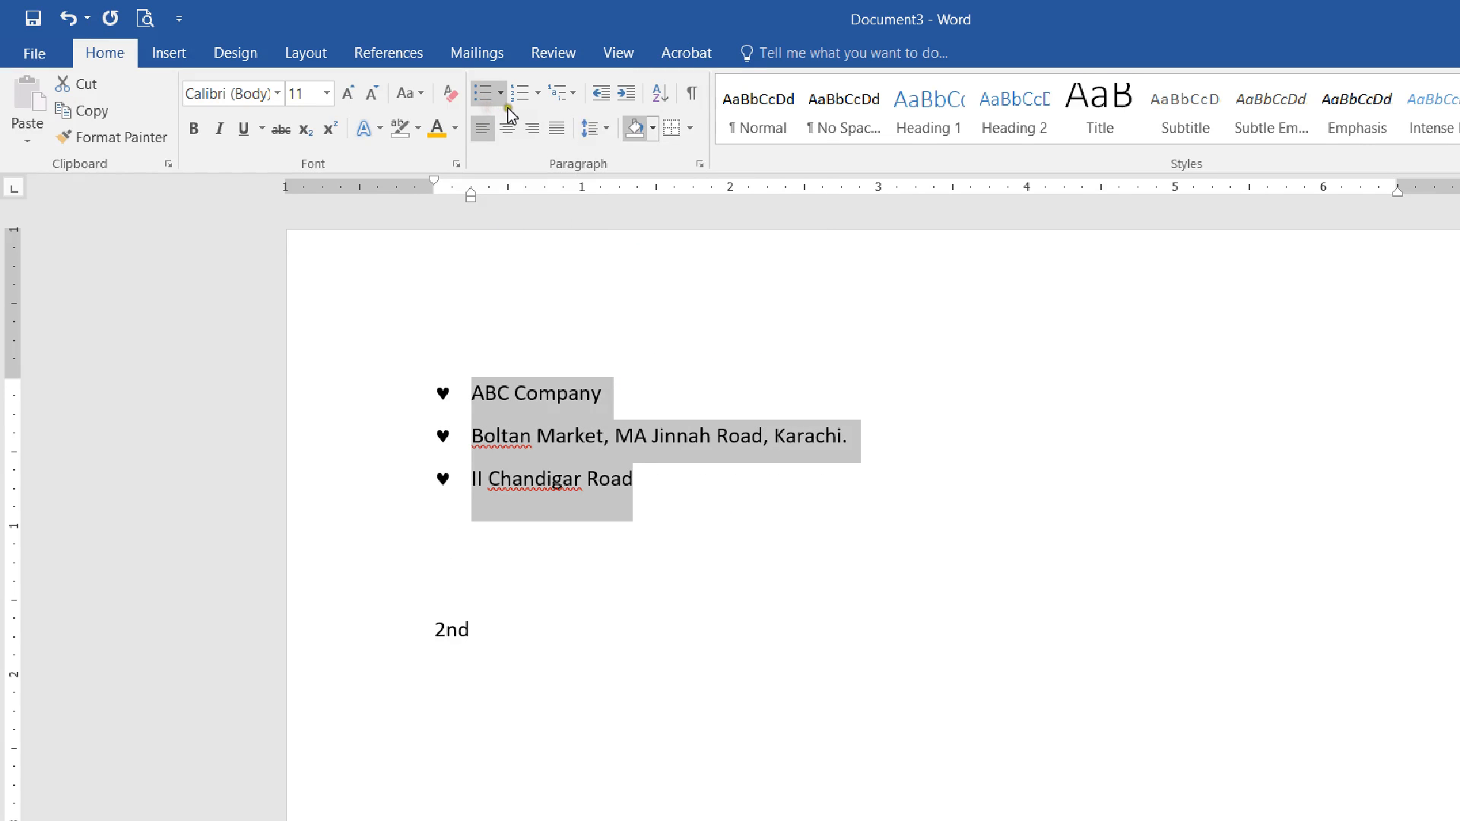
pyautogui.click(653, 128)
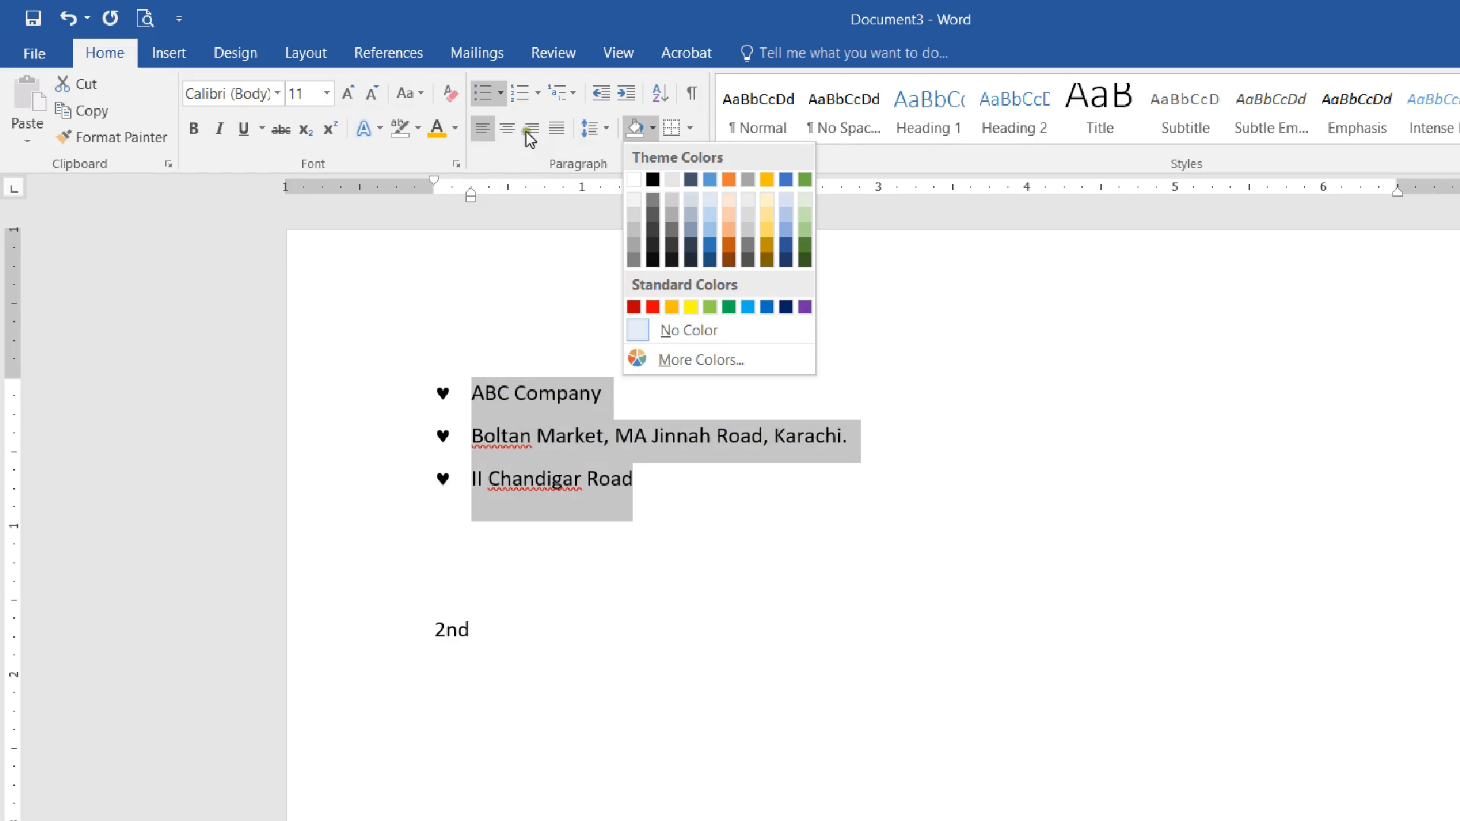
pyautogui.click(574, 188)
# - Preview all, outside, inside and inside horizontal borders on the three bulleted lines and examine the remaining border options without applying any
pyautogui.click(552, 100)
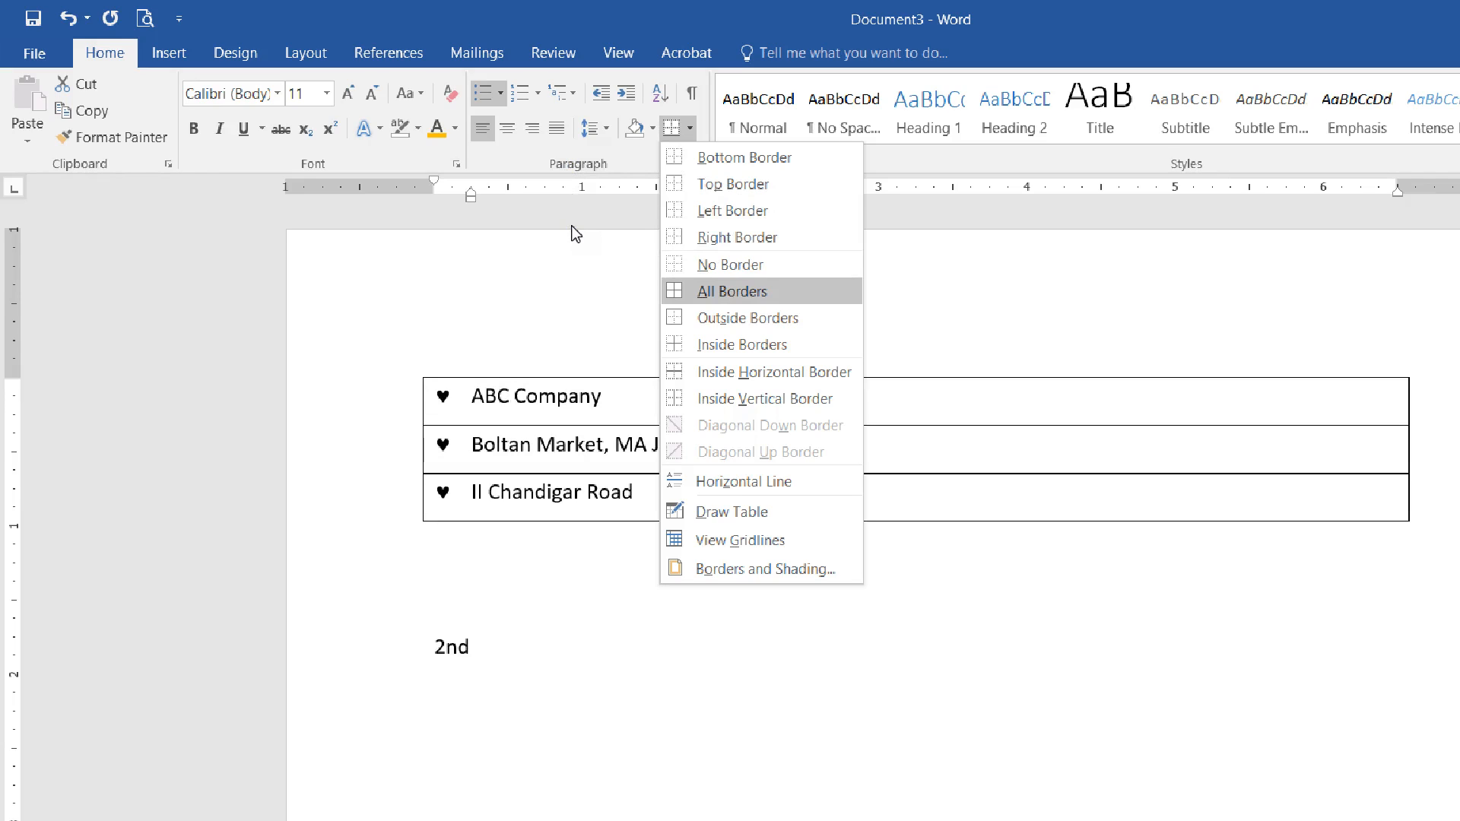
pyautogui.click(569, 267)
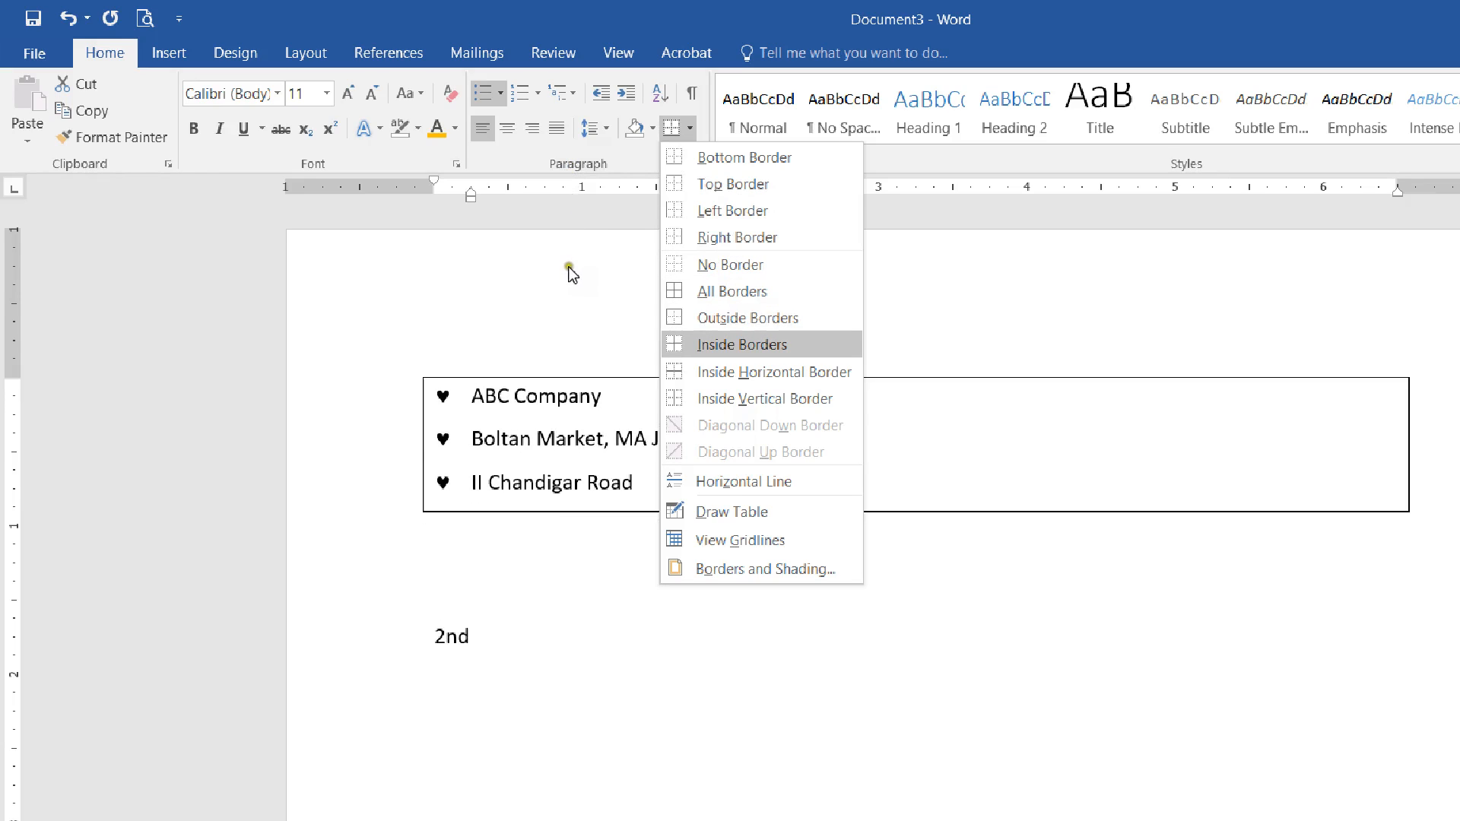
pyautogui.press('Up')
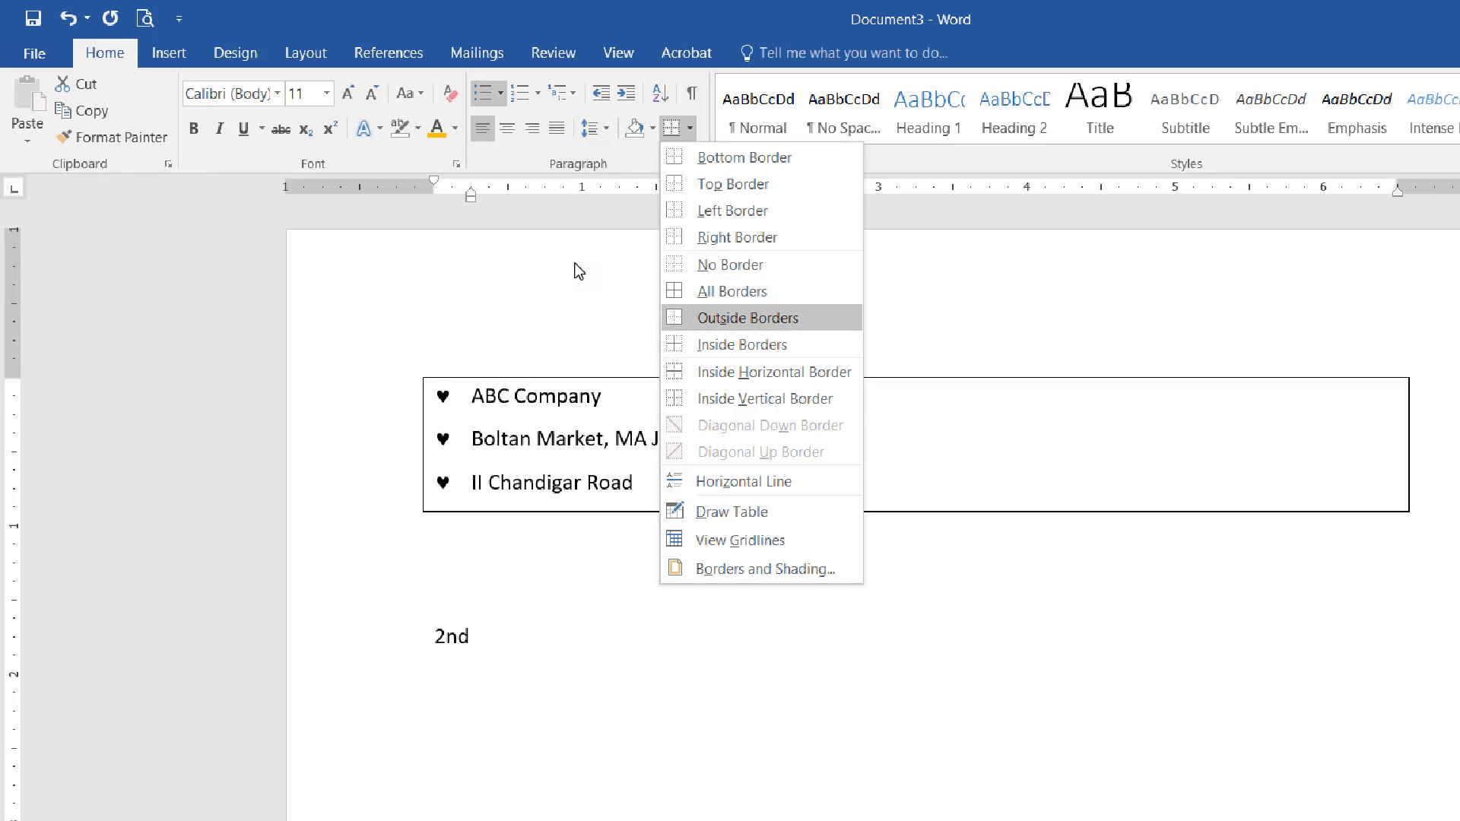
pyautogui.press('Down')
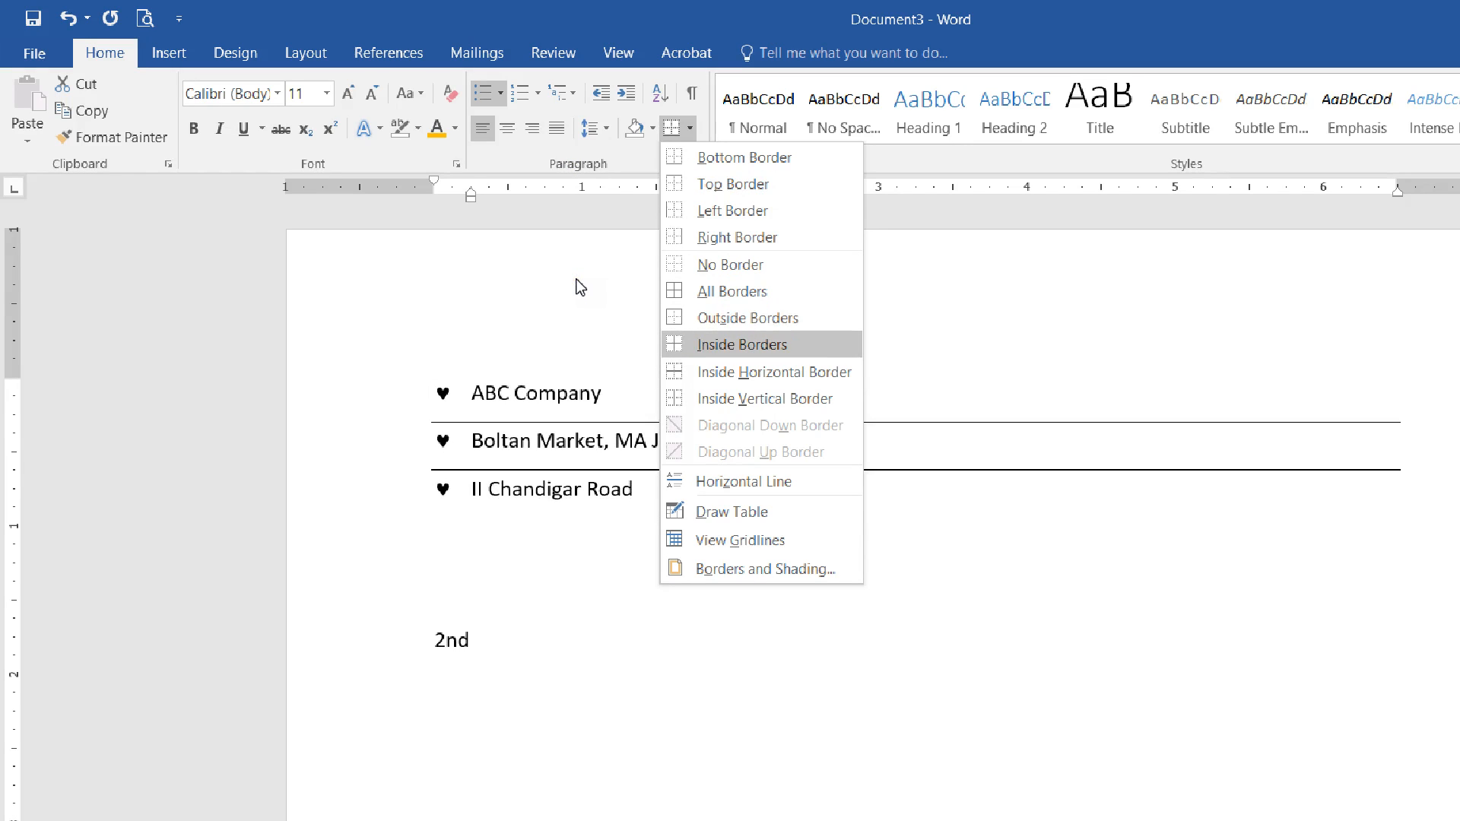
pyautogui.press('Up')
pyautogui.press('Down')
pyautogui.press('Down')
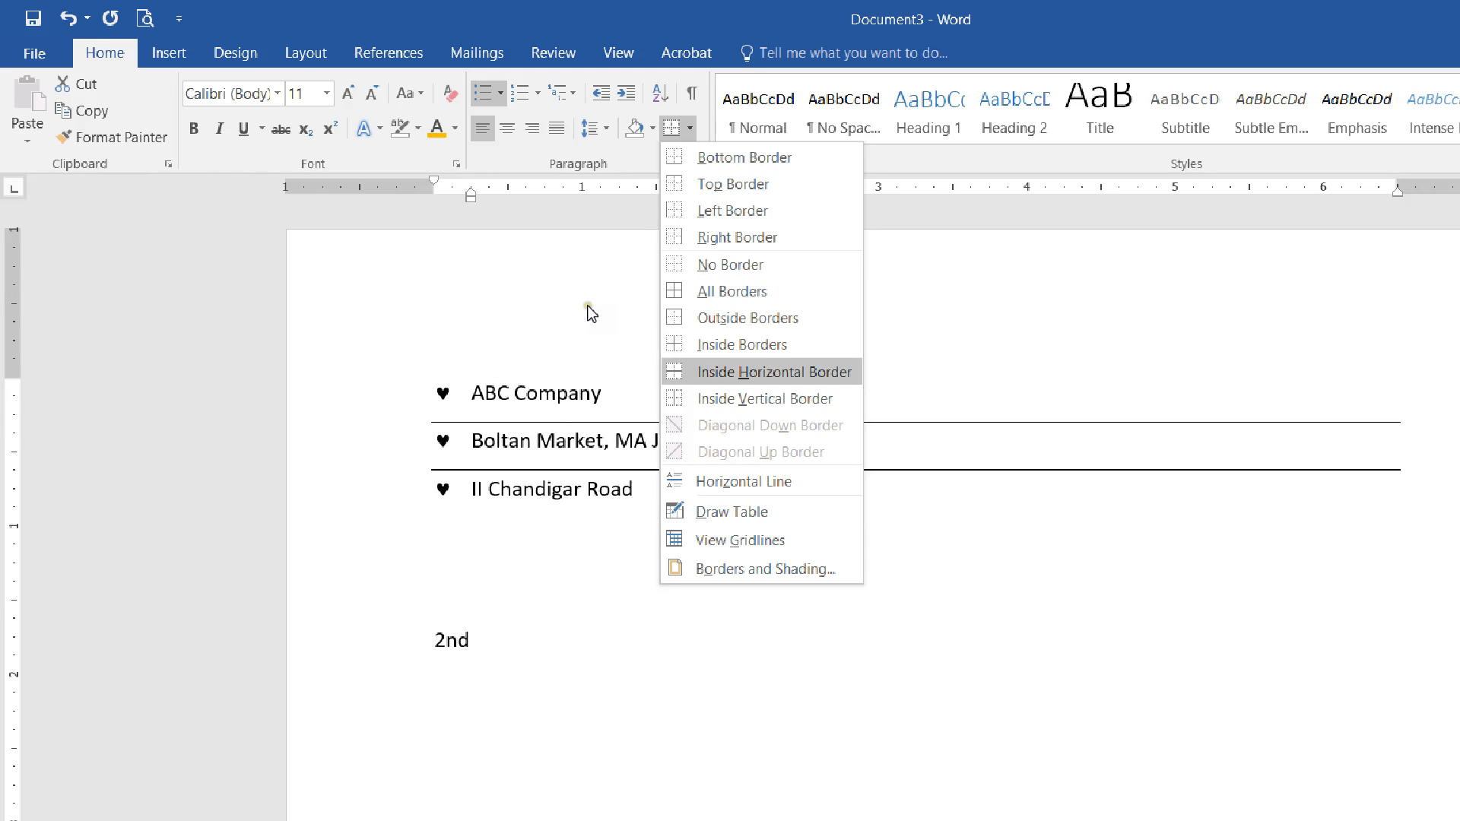
pyautogui.press('Down')
pyautogui.press('Down')
pyautogui.press('Down')
pyautogui.press('Down')
pyautogui.press('Down')
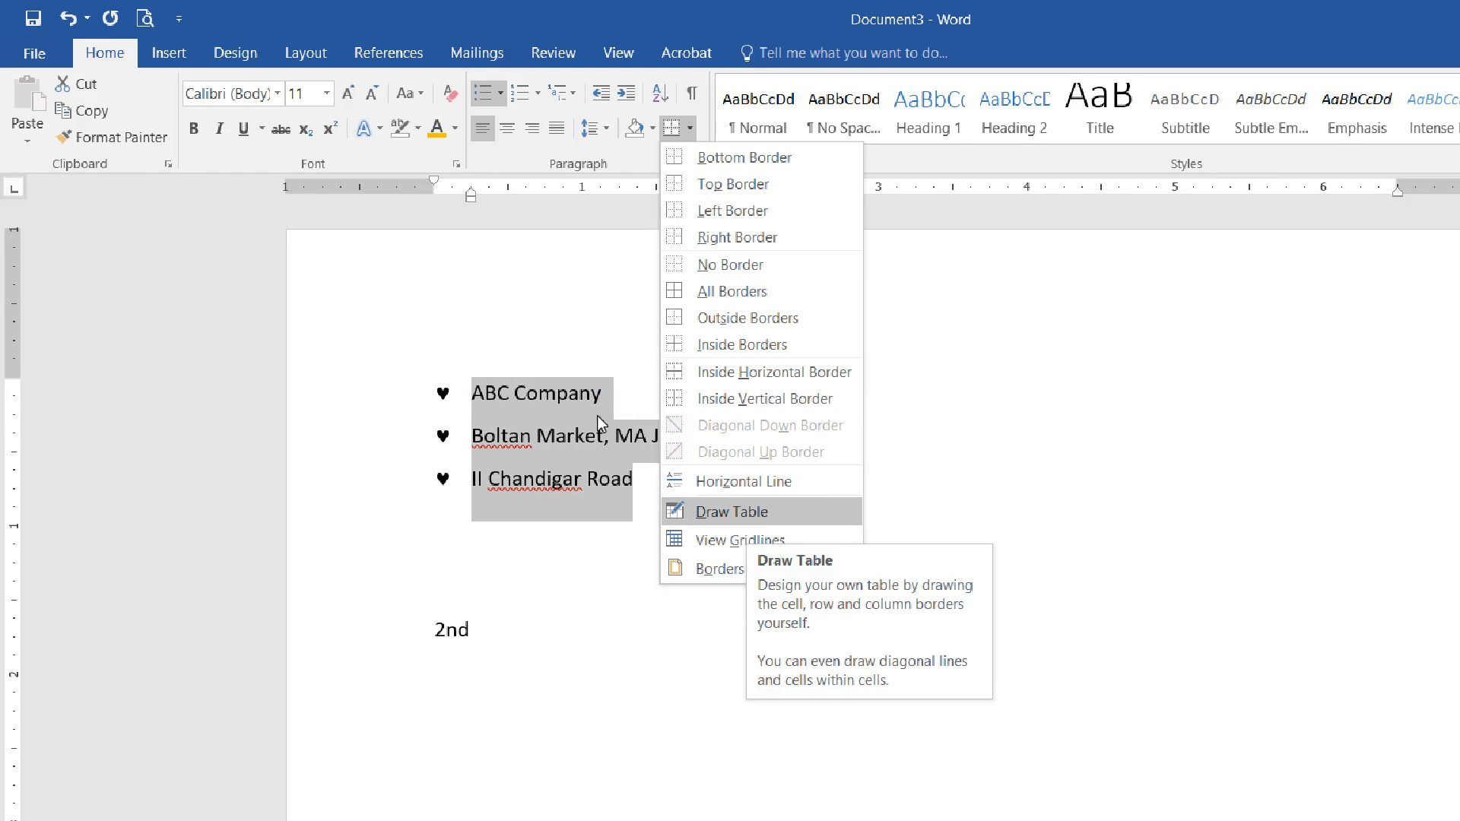
pyautogui.press('Down')
pyautogui.press('Down')
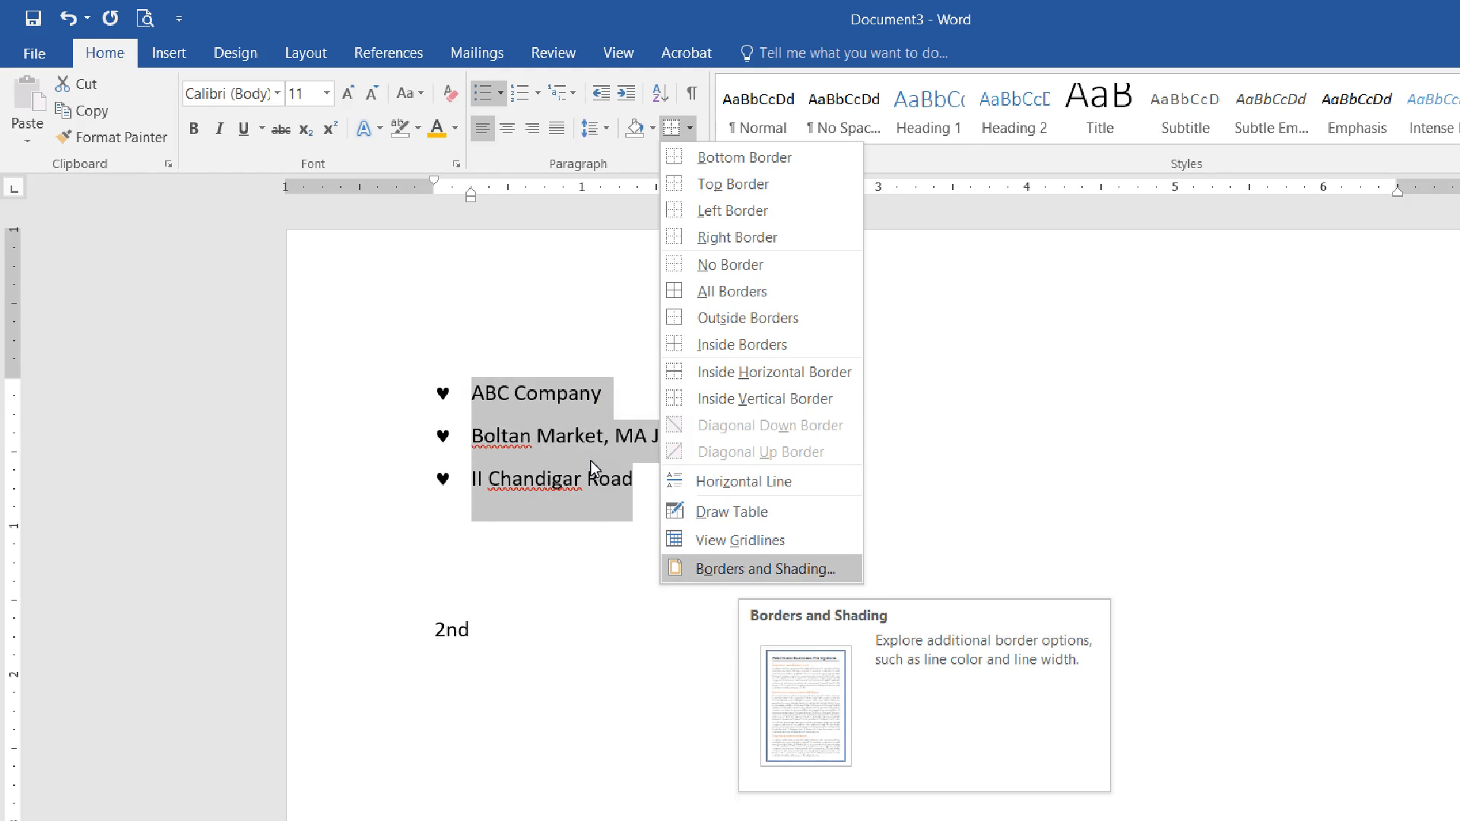
pyautogui.click(590, 3)
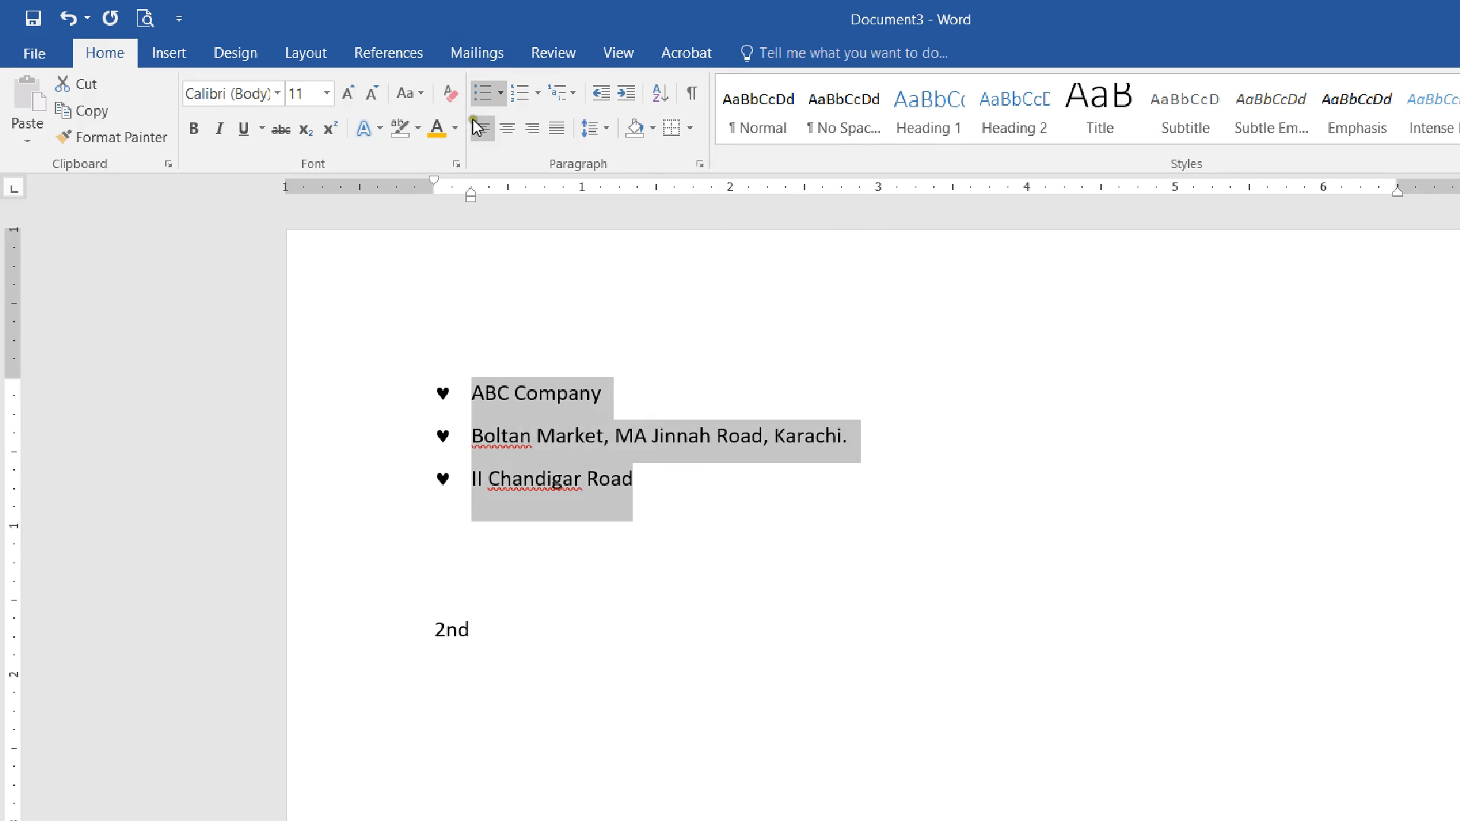